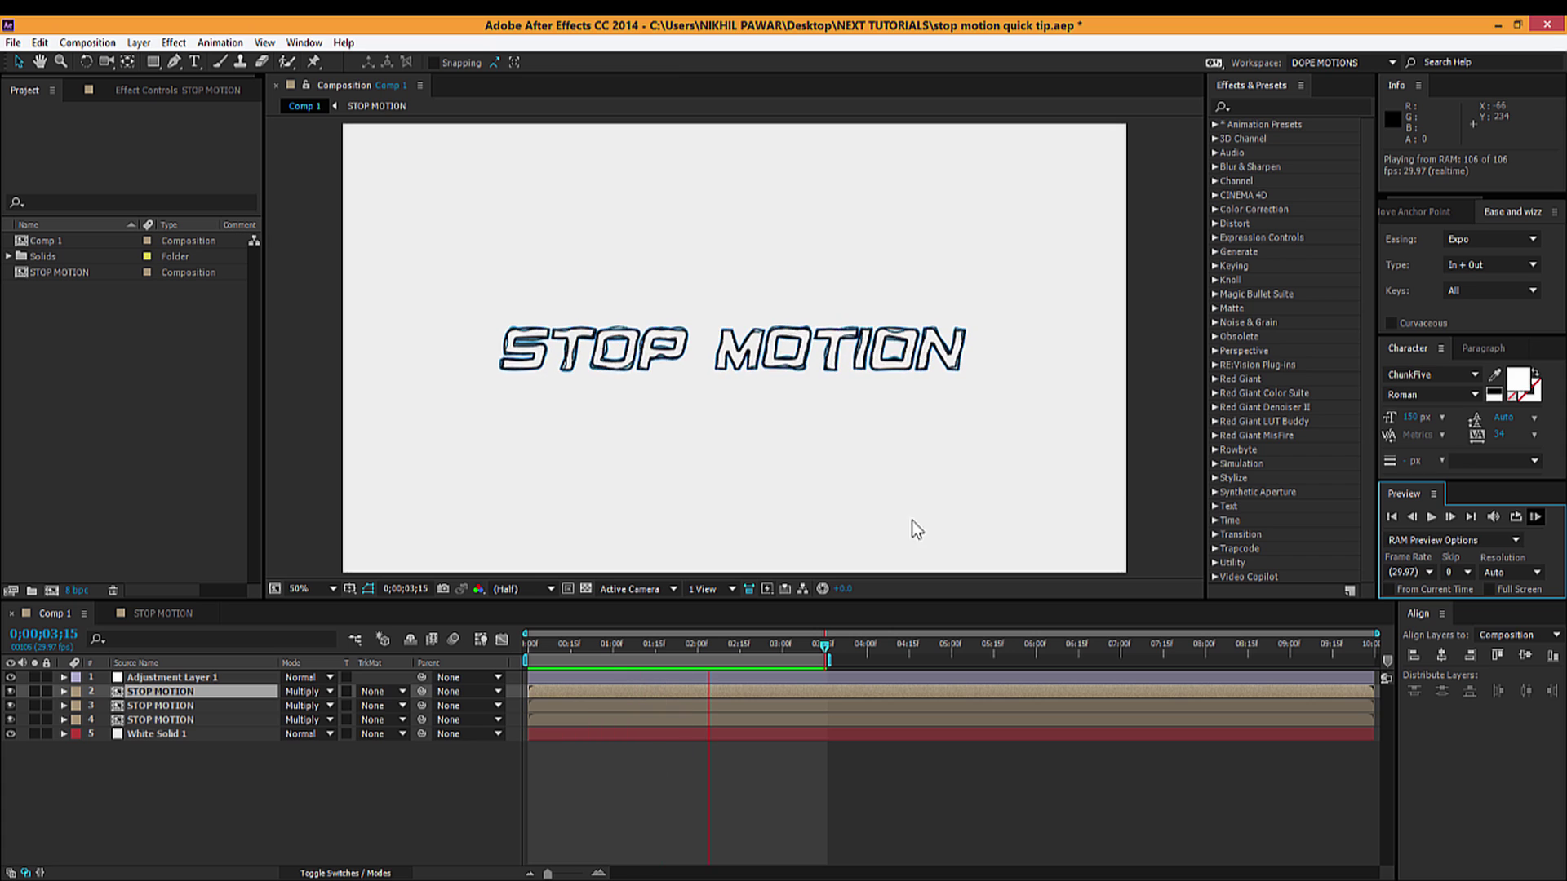
# Stop the RAM preview of the jittery STOP MOTION animation in Comp 1
pyautogui.press('space')
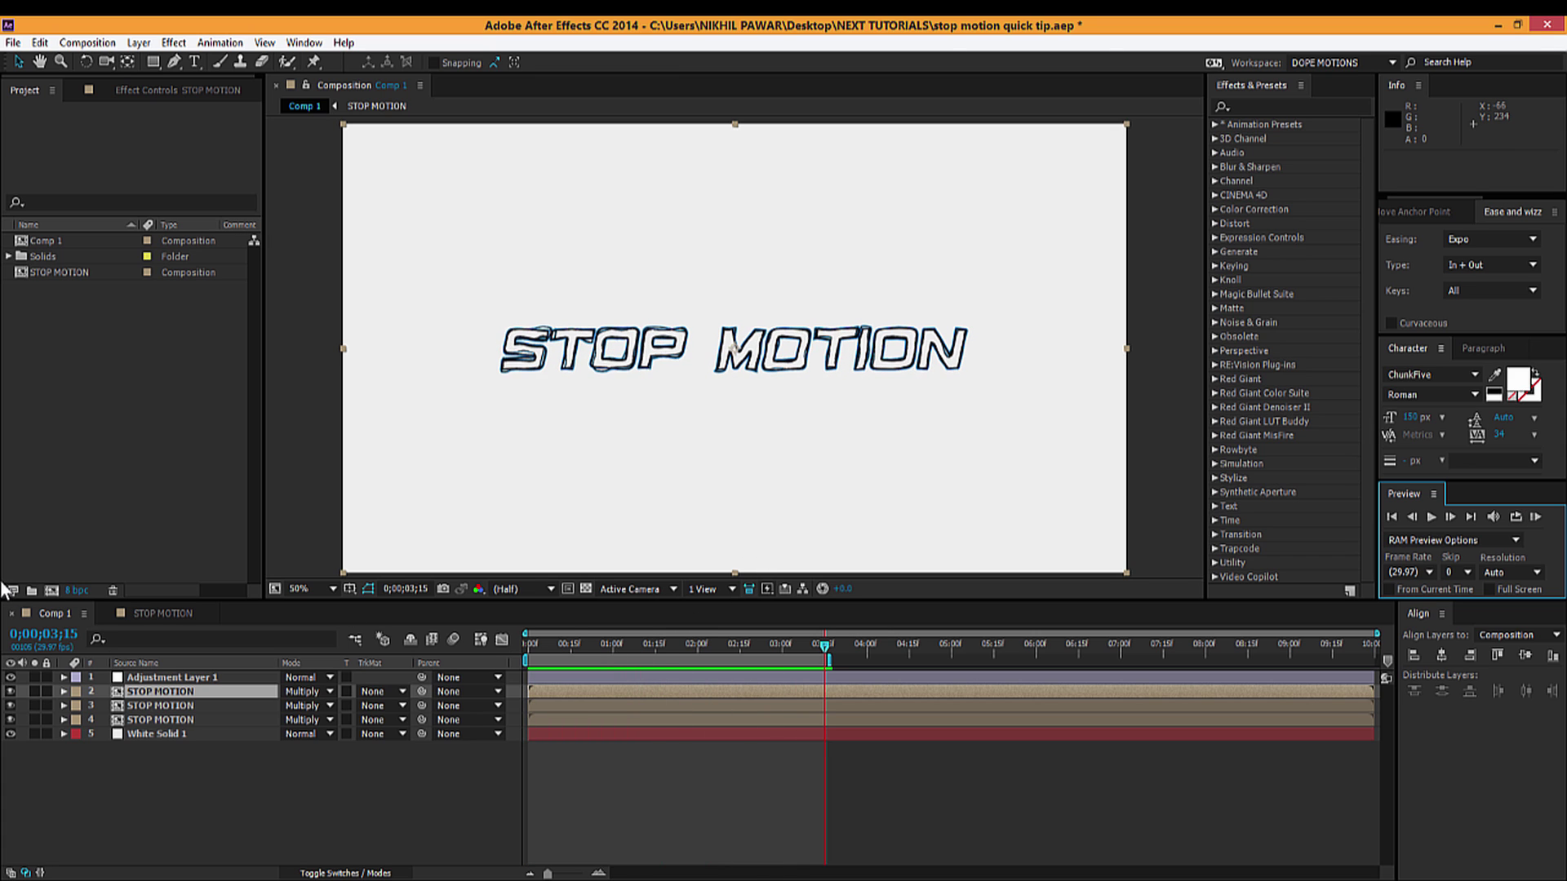
# Create Comp 2 with the default settings and add a text layer reading STOP
pyautogui.click(51, 598)
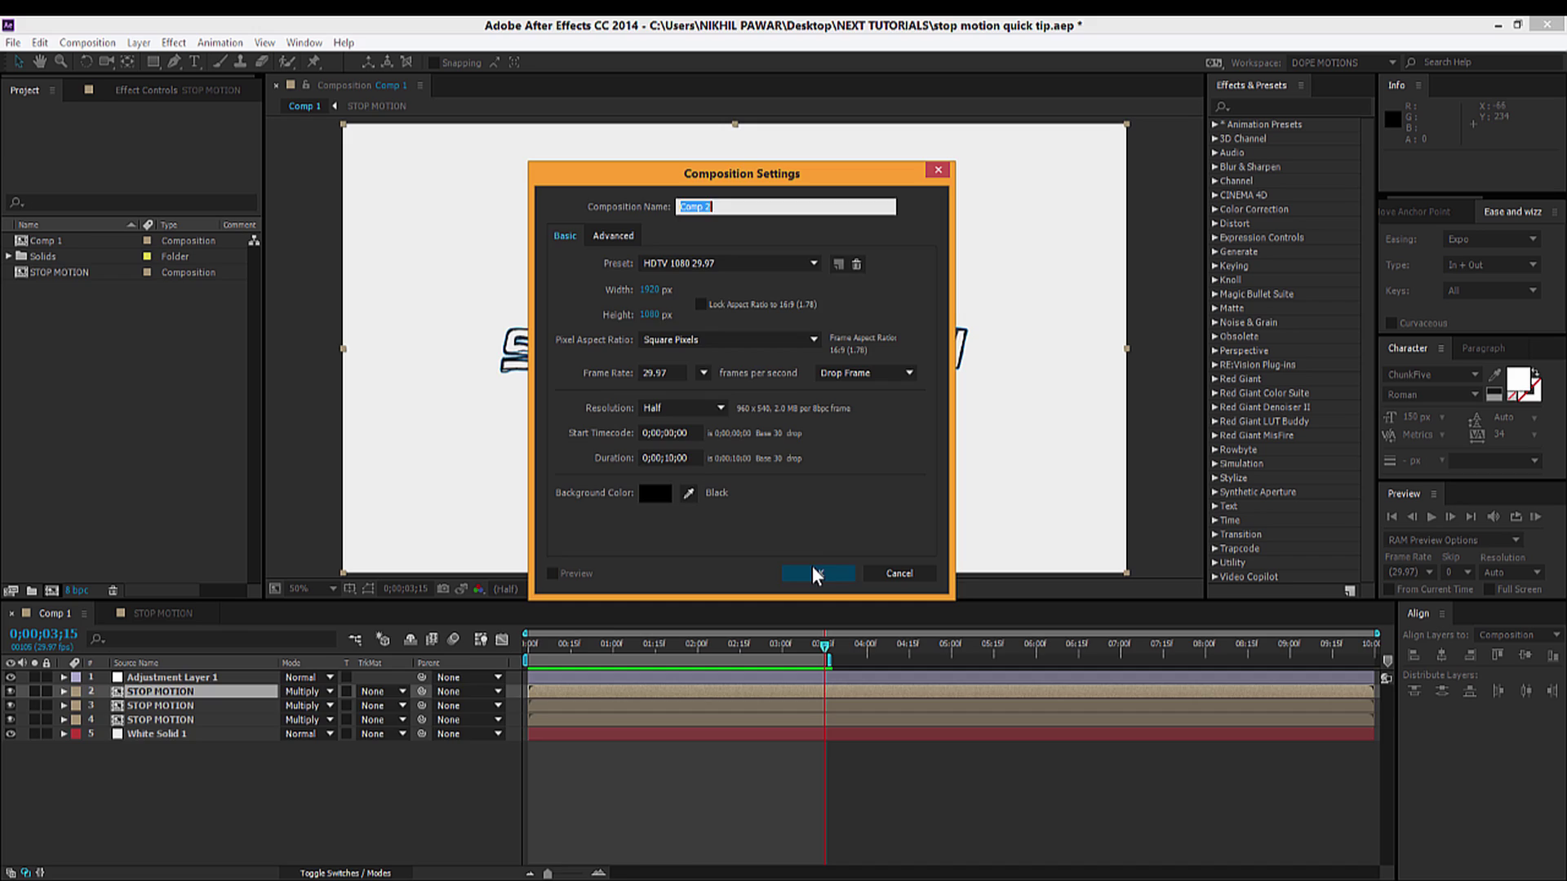
pyautogui.click(811, 569)
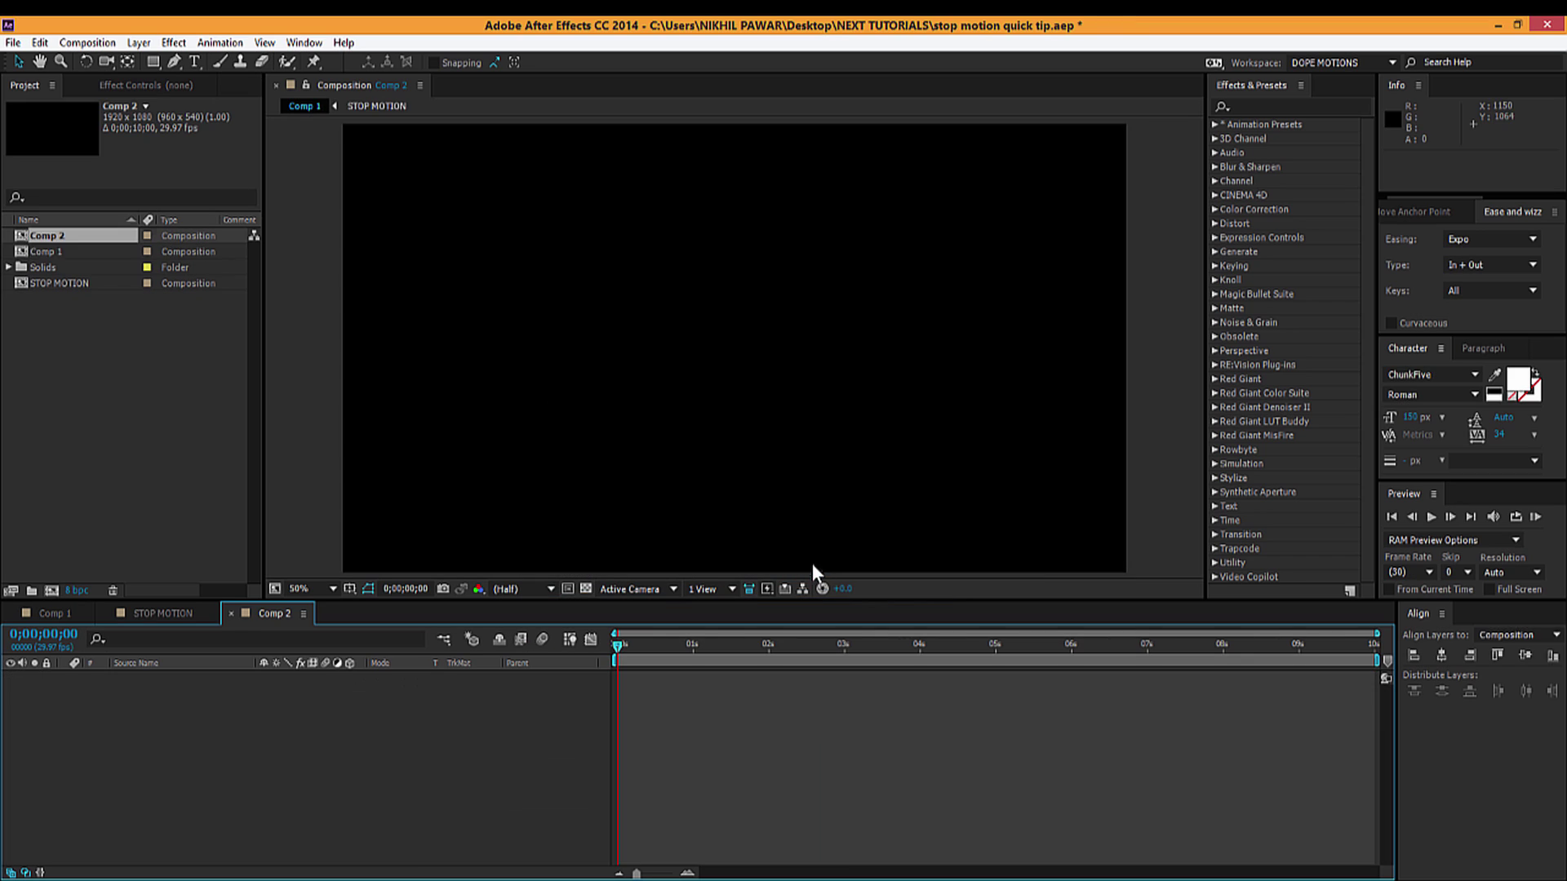
pyautogui.click(196, 63)
pyautogui.click(455, 359)
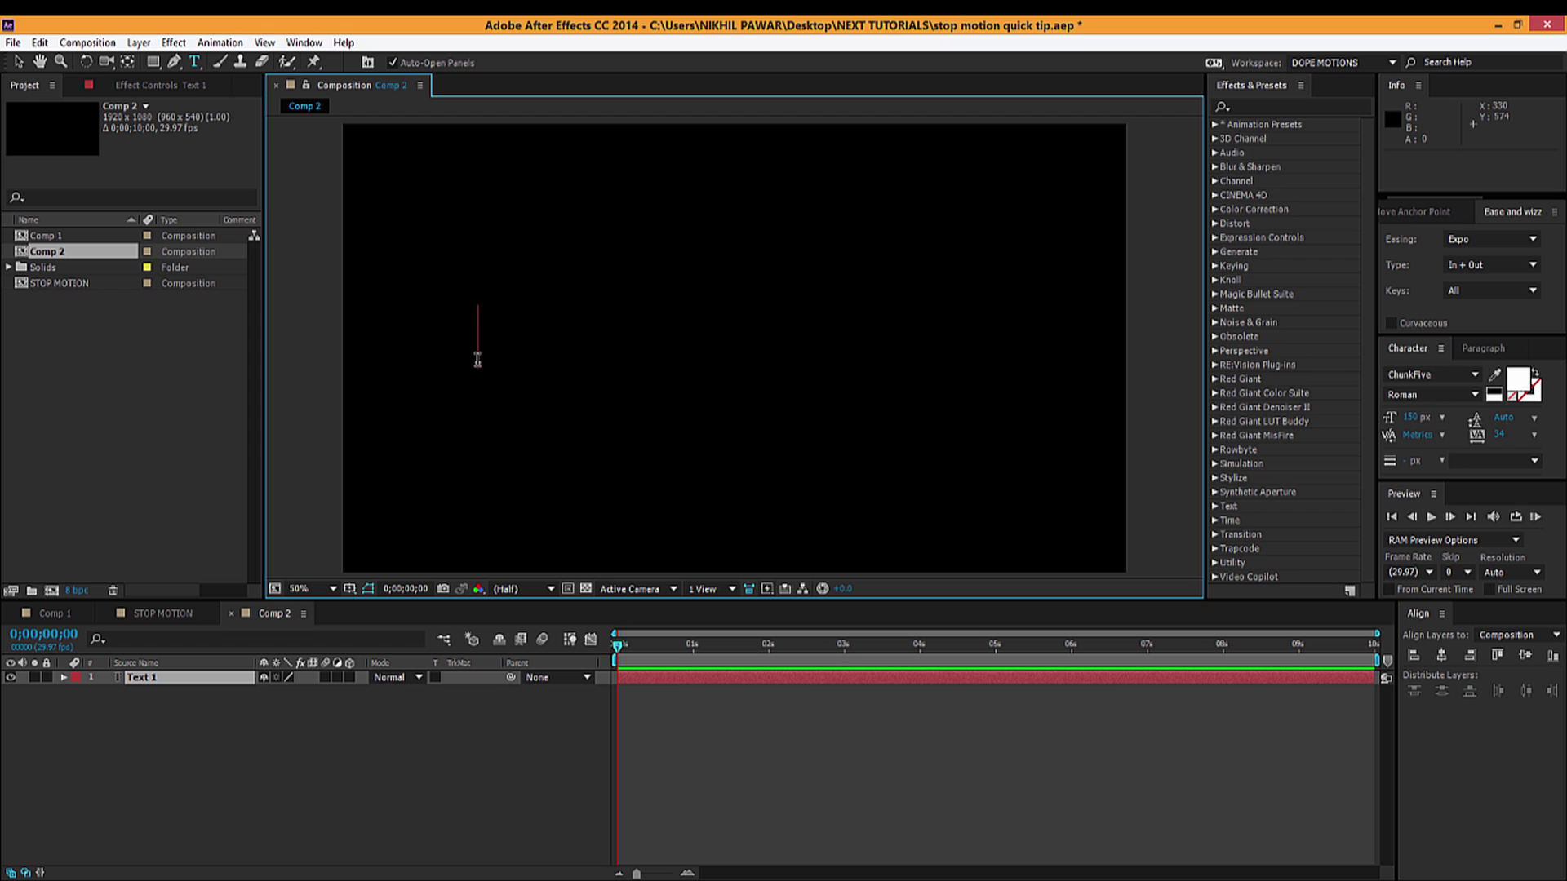
pyautogui.write('STOP')
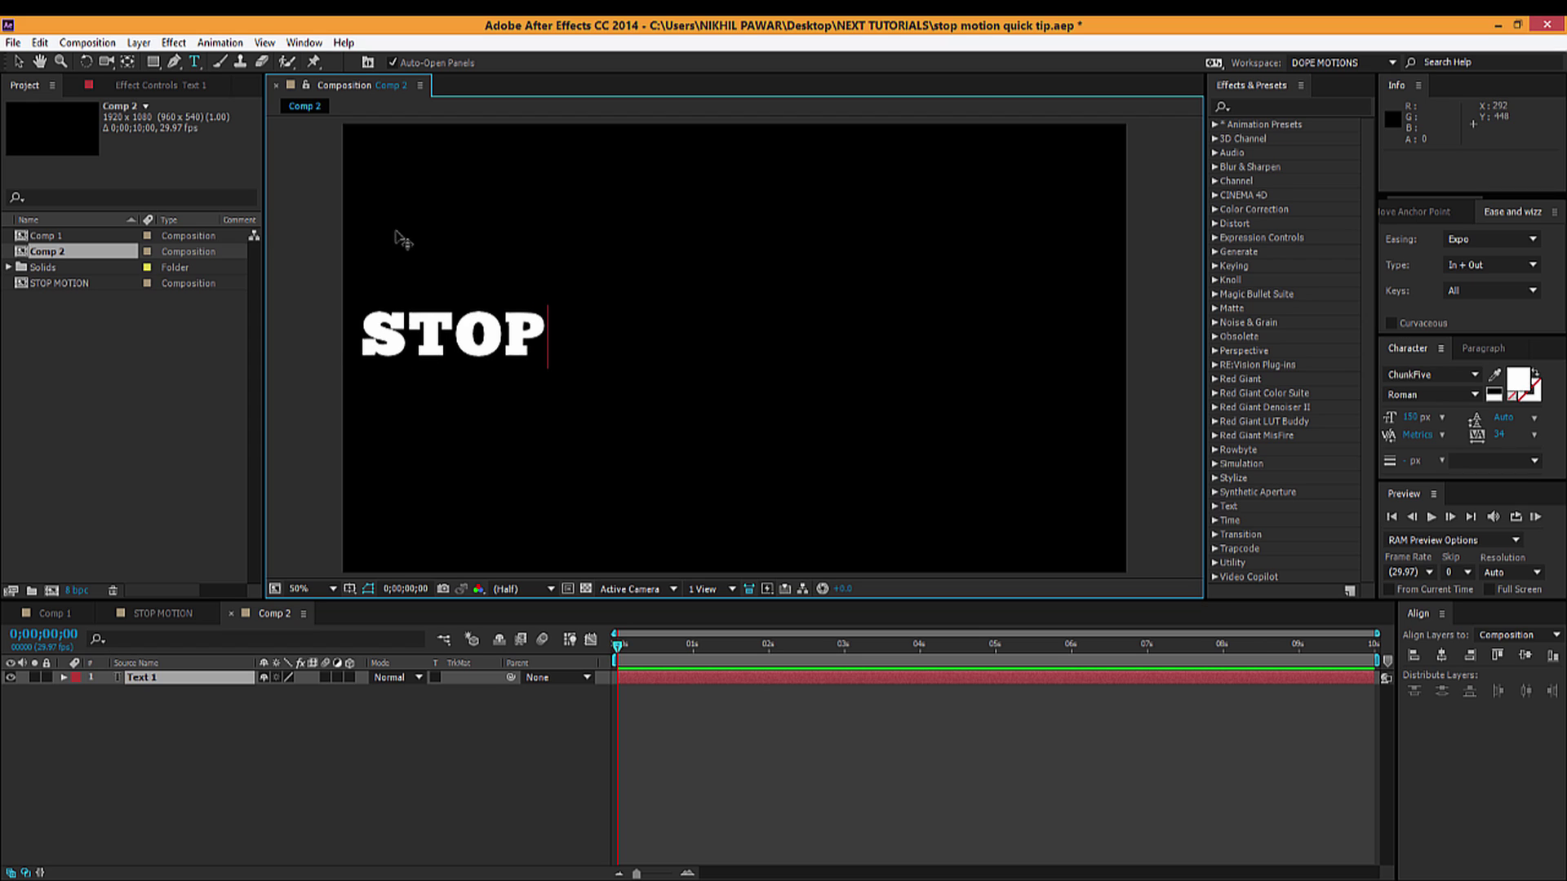
pyautogui.click(19, 63)
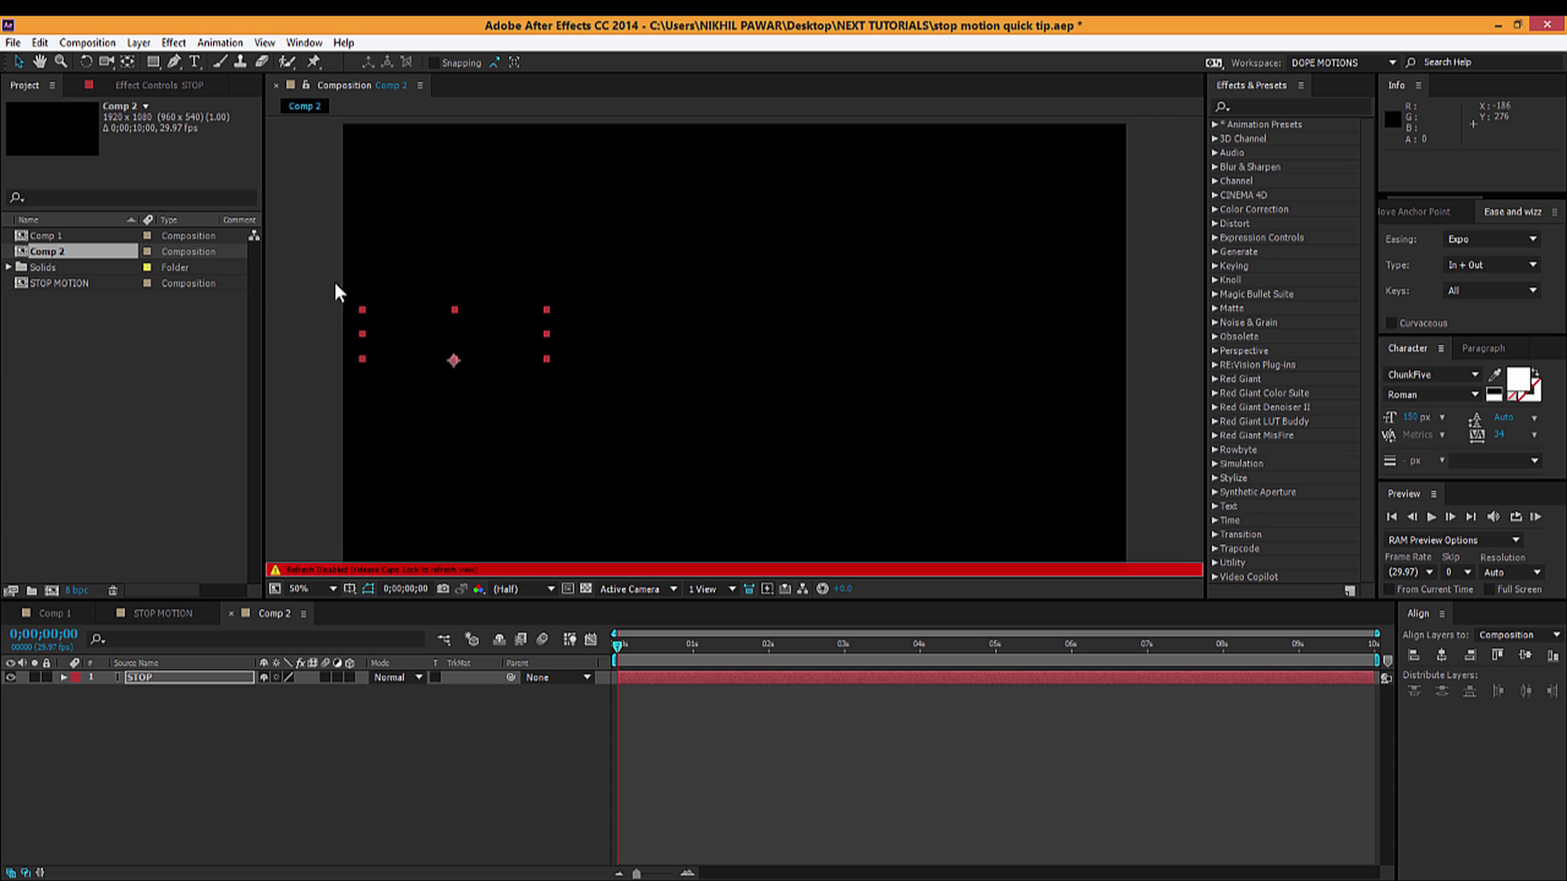
pyautogui.press('capslock')
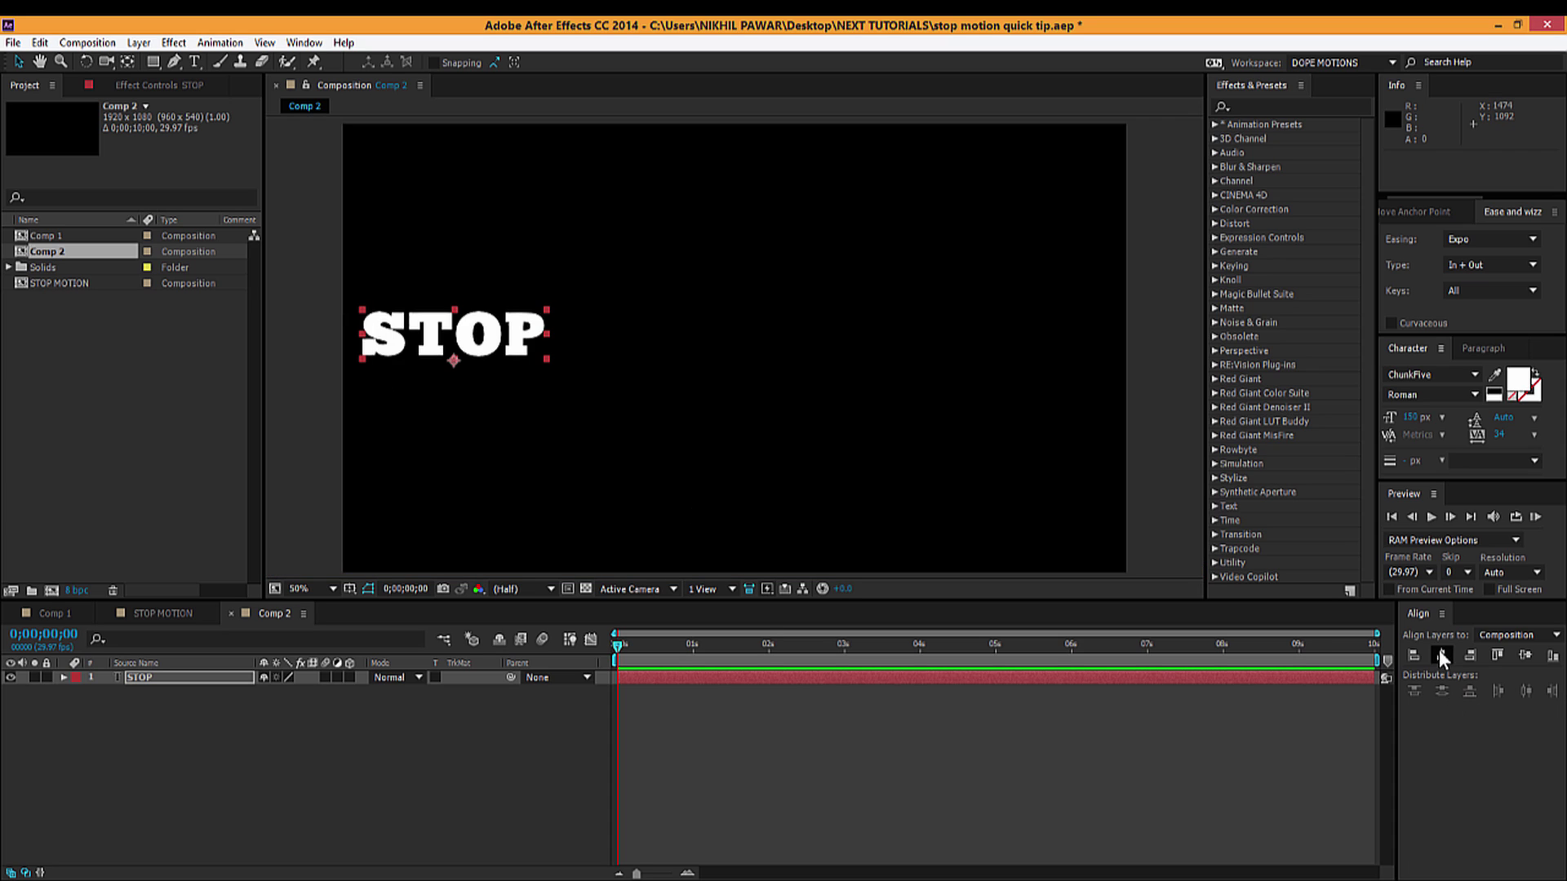
# Centre STOP horizontally and vertically in the comp and set its font size to 200 px
pyautogui.click(1441, 655)
pyautogui.click(1523, 656)
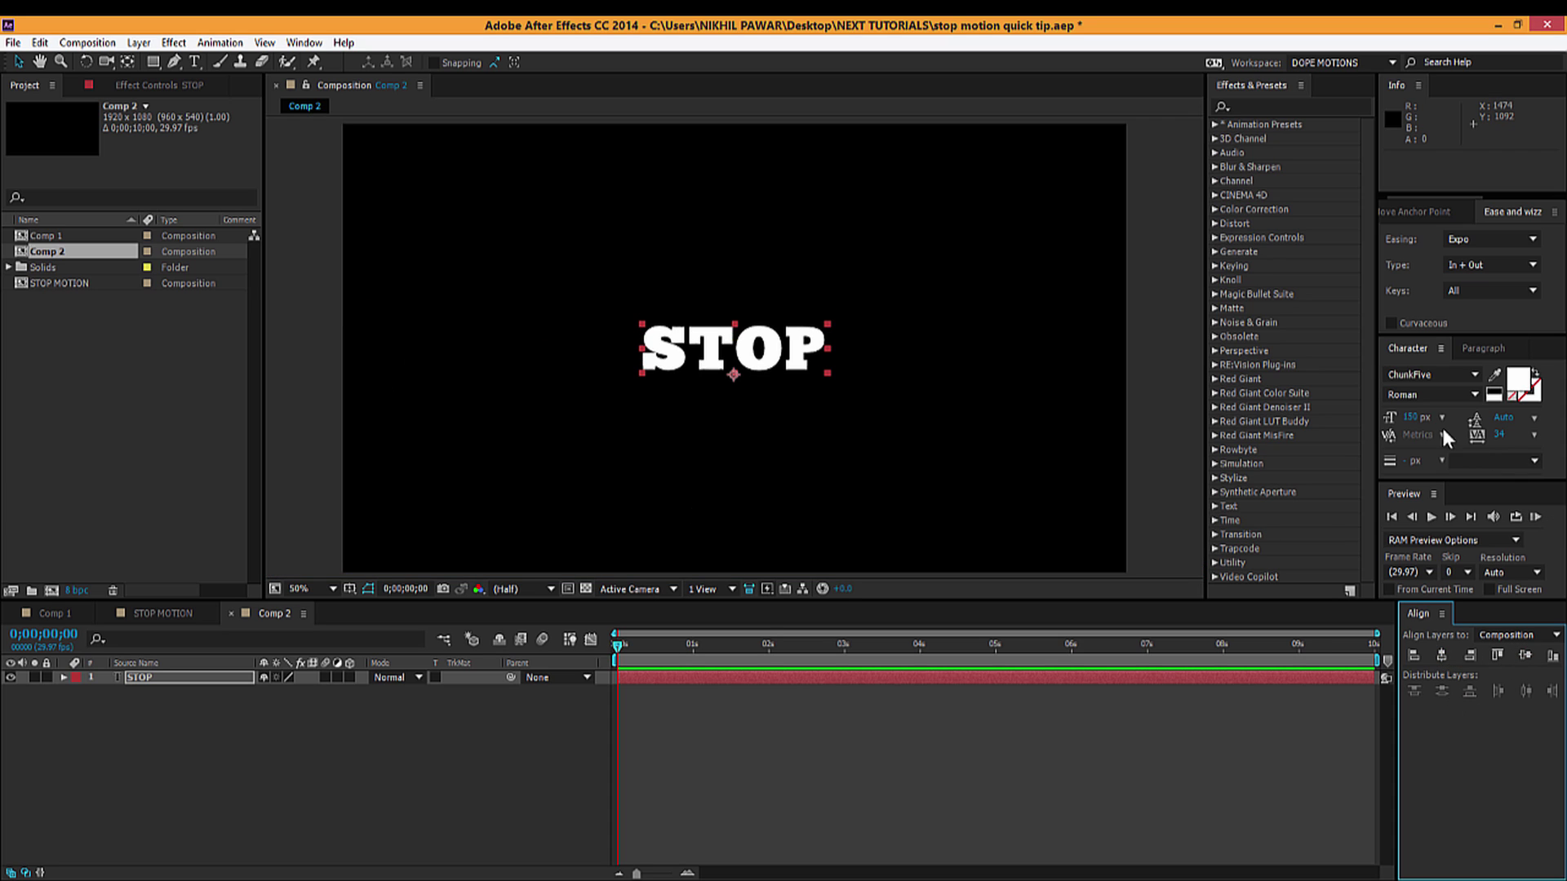
pyautogui.click(1414, 417)
pyautogui.write('200')
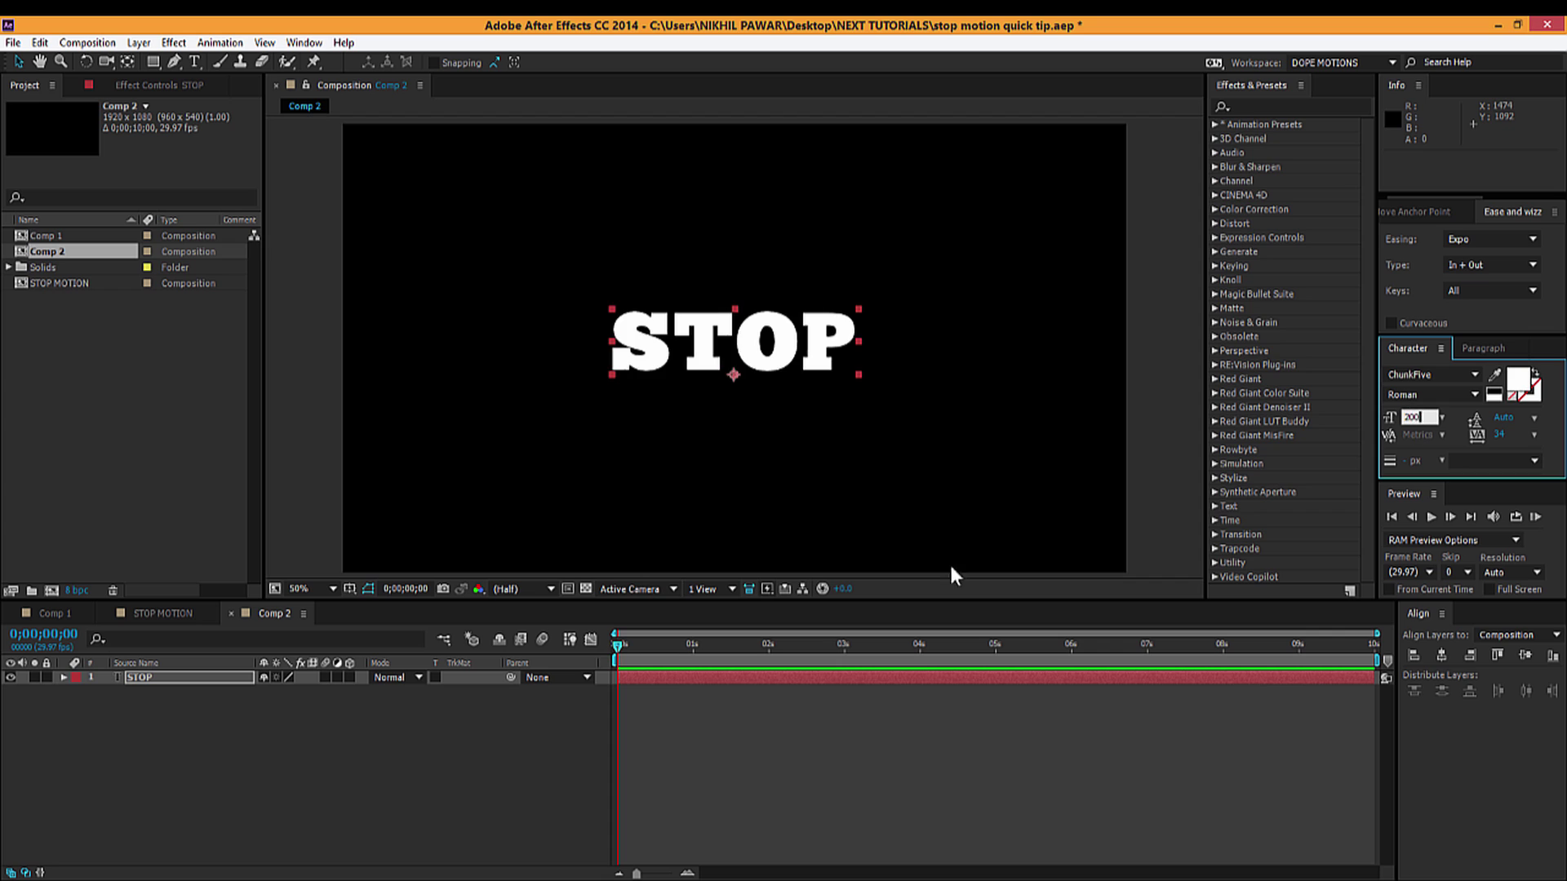
pyautogui.click(480, 715)
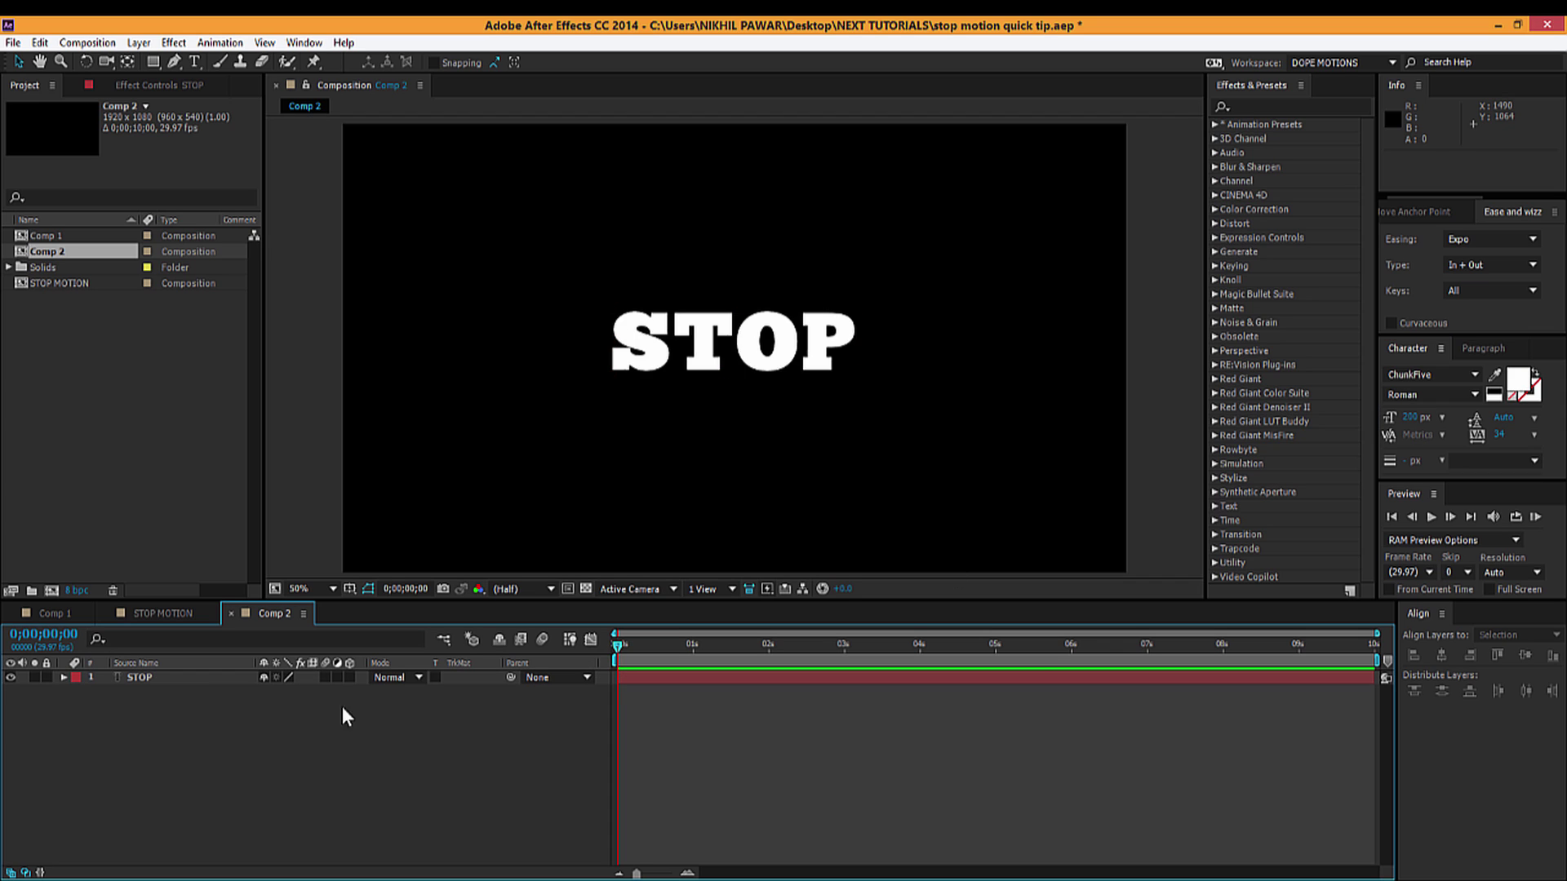
# Set the STOP layer's blend mode to Multiply
pyautogui.click(211, 679)
pyautogui.click(392, 676)
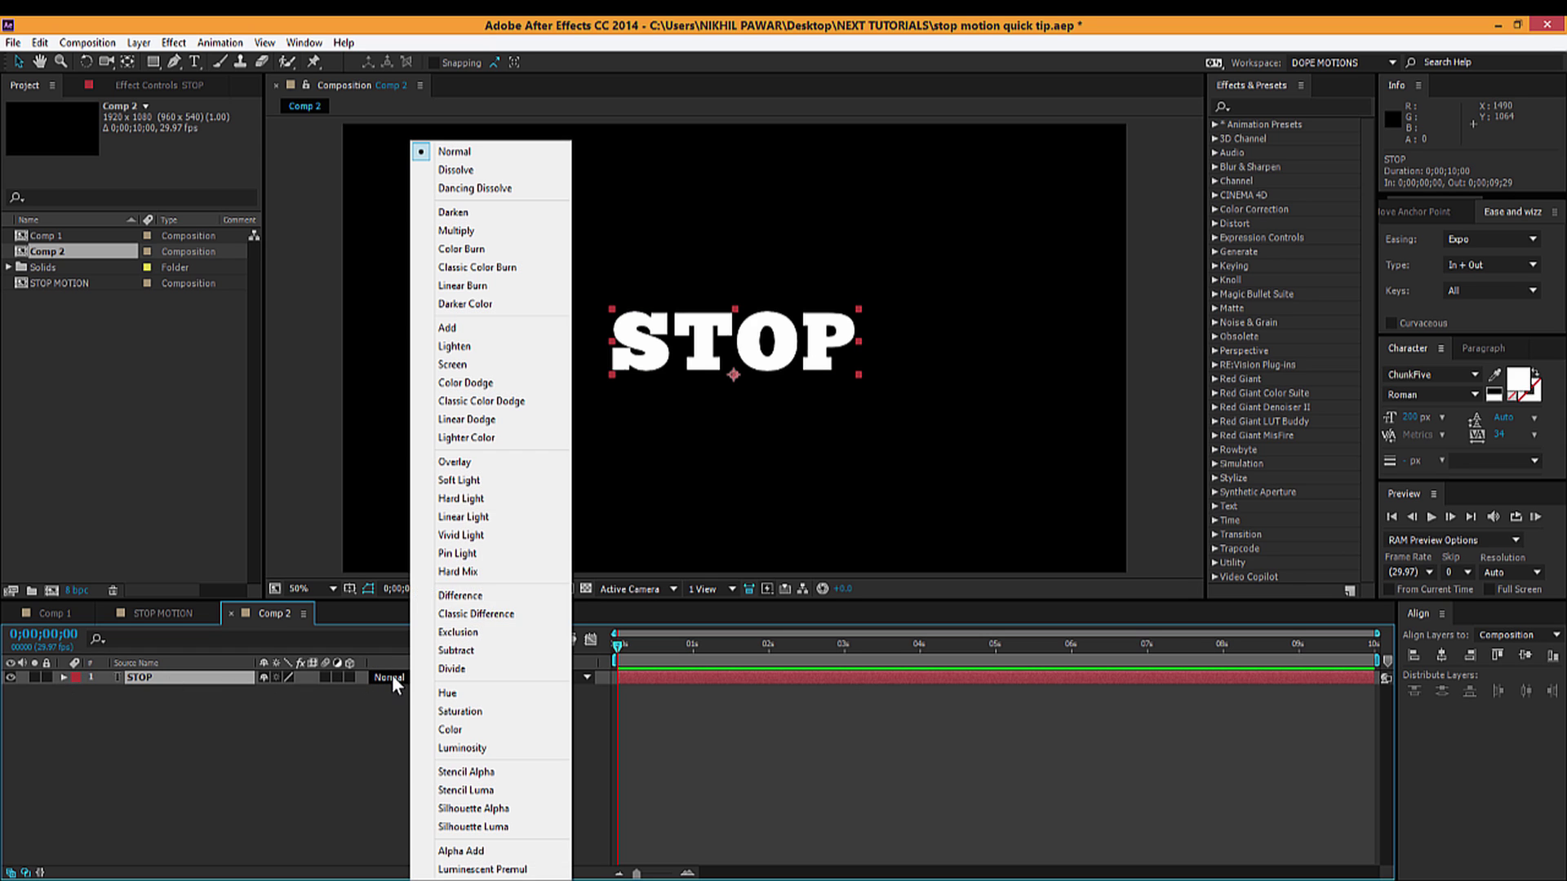
pyautogui.click(514, 231)
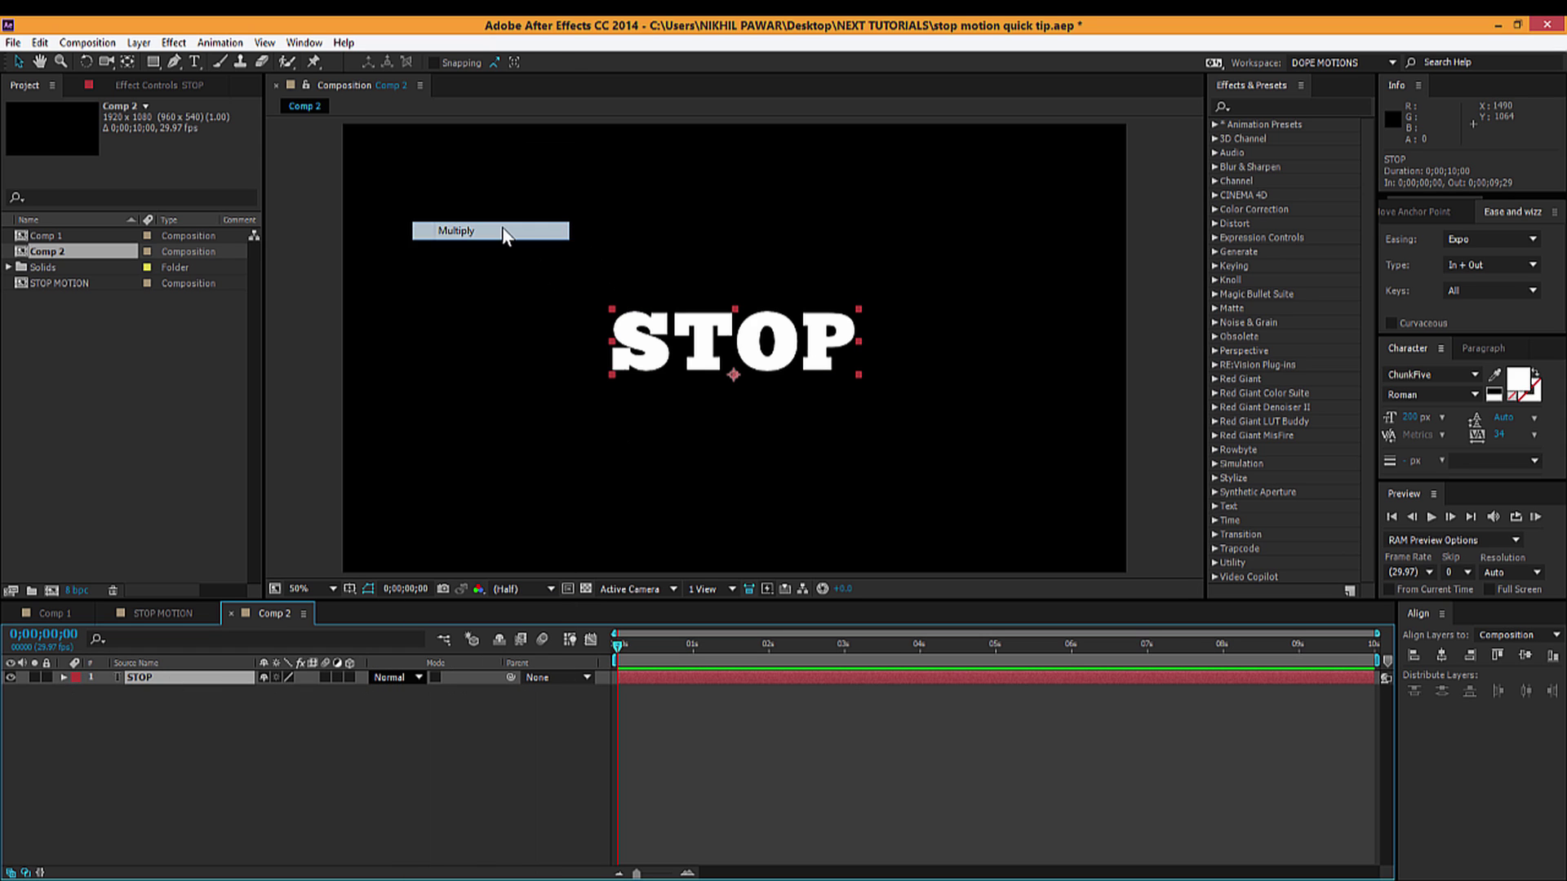
# Add a Stroke layer style to STOP and review its red outline settings
pyautogui.rightClick(168, 675)
pyautogui.moveTo(348, 253)
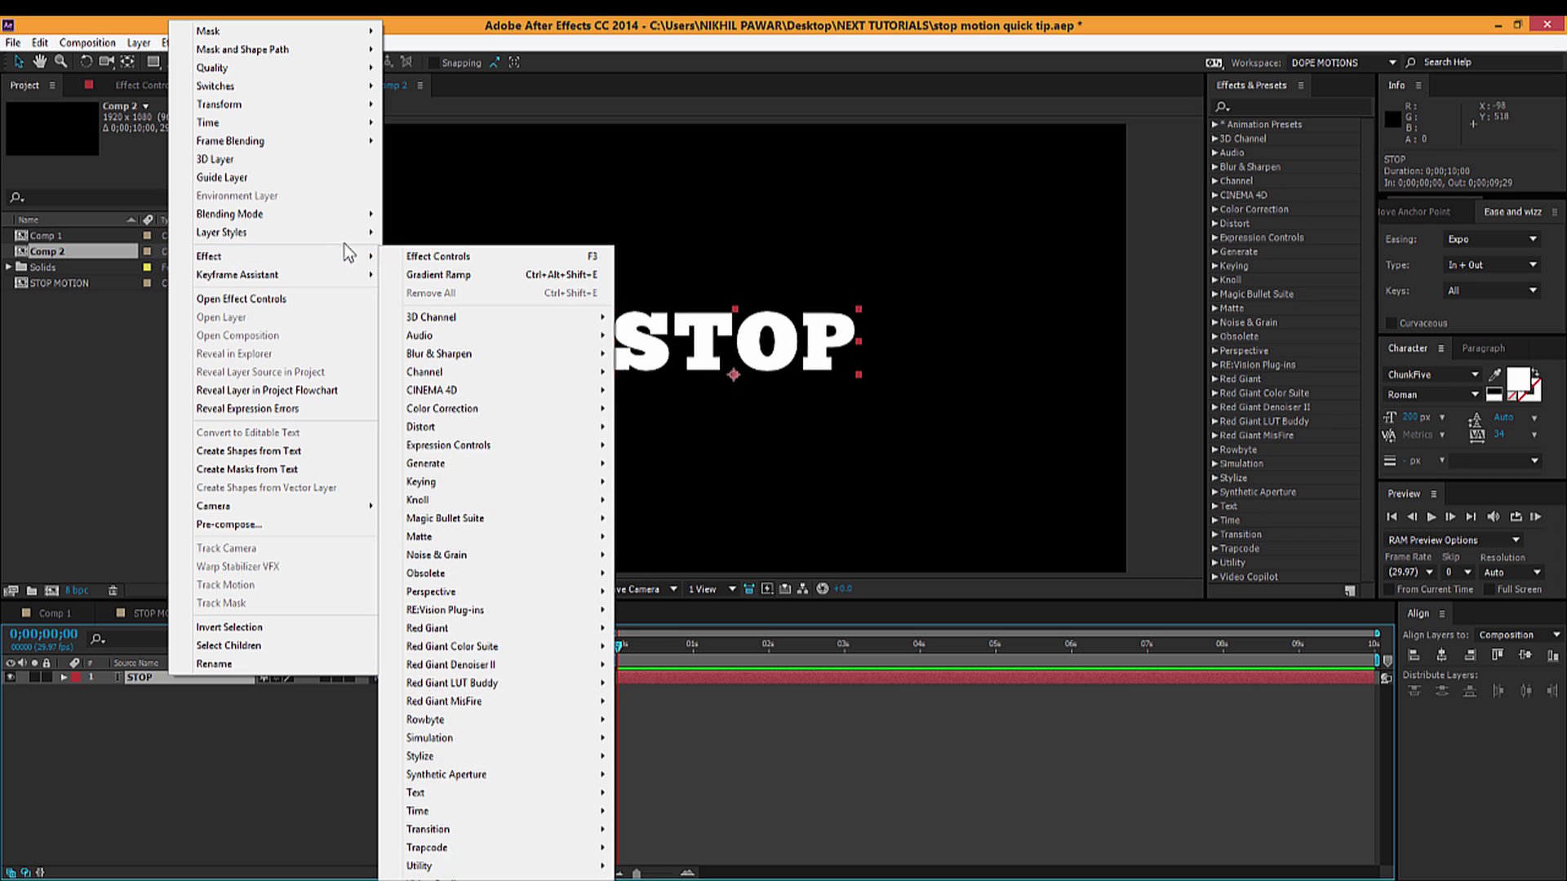
pyautogui.click(440, 441)
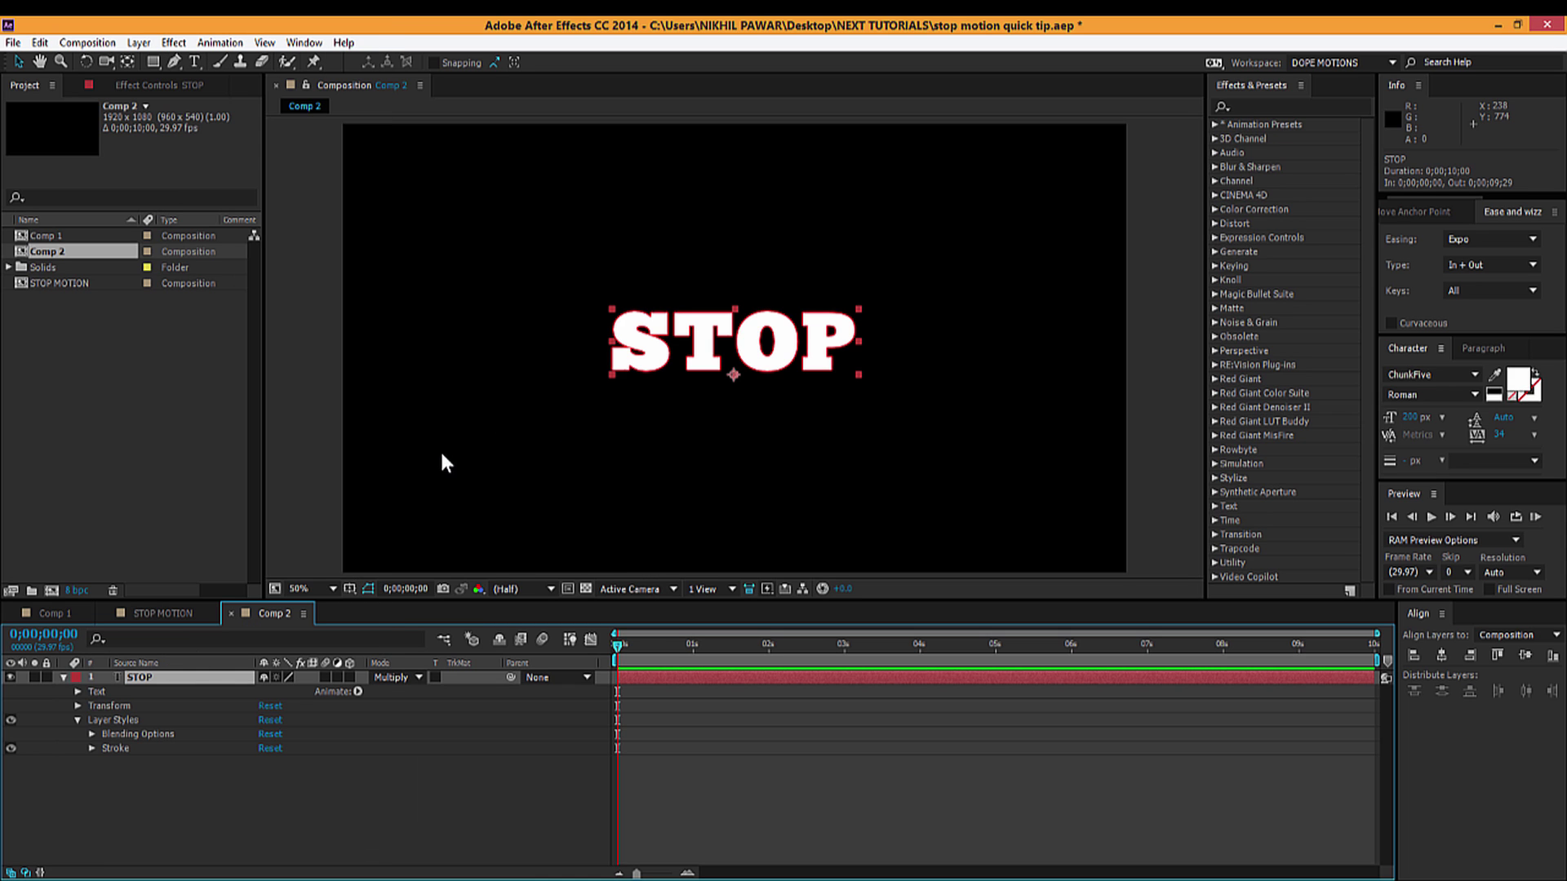
pyautogui.click(91, 749)
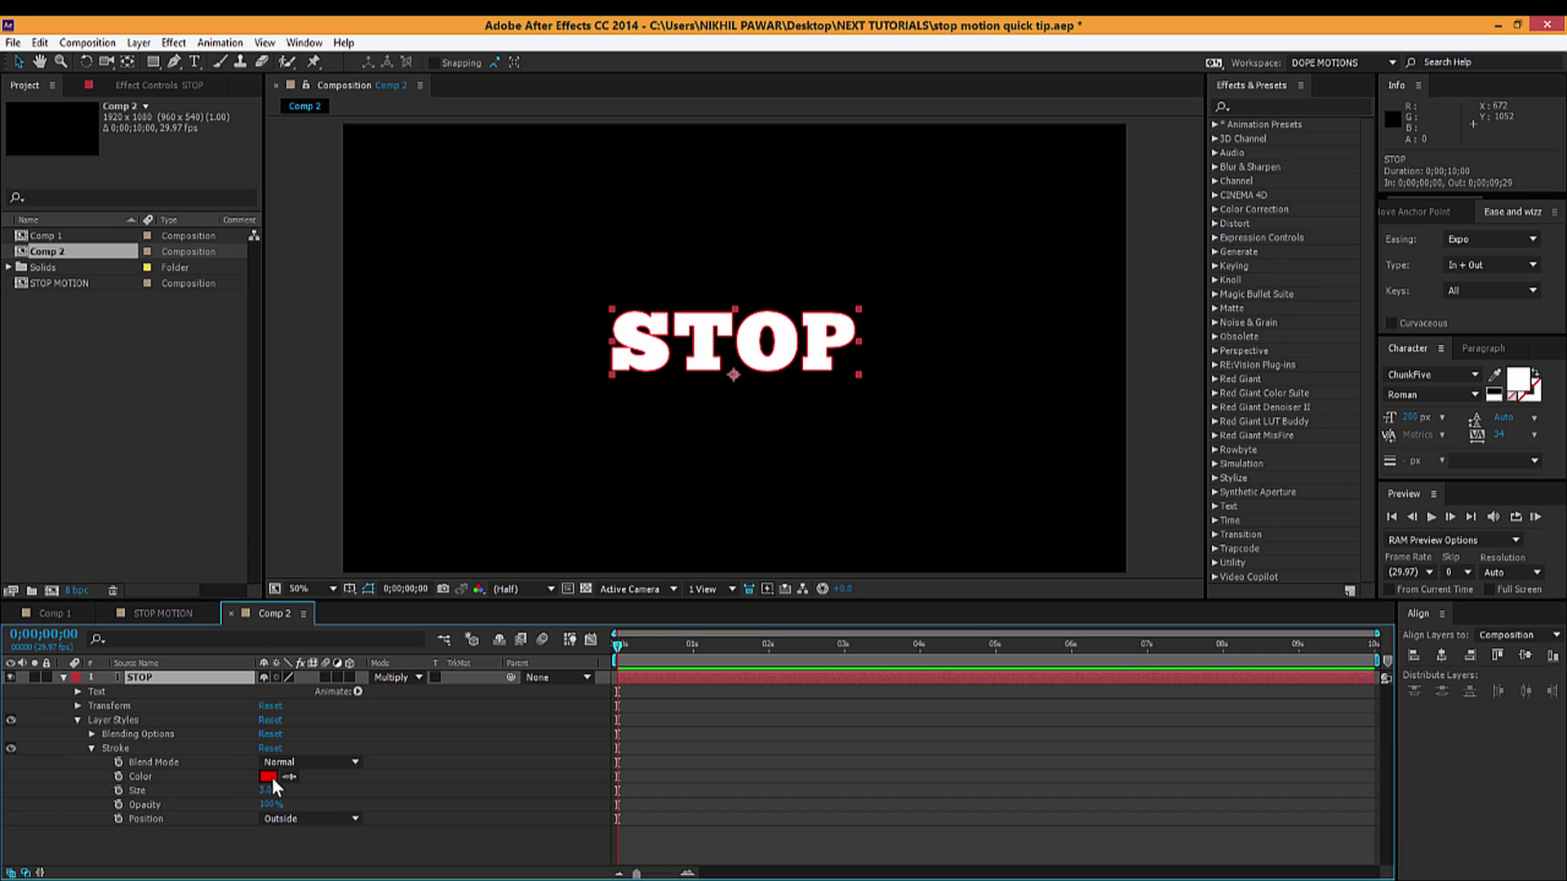
pyautogui.click(64, 678)
pyautogui.click(164, 705)
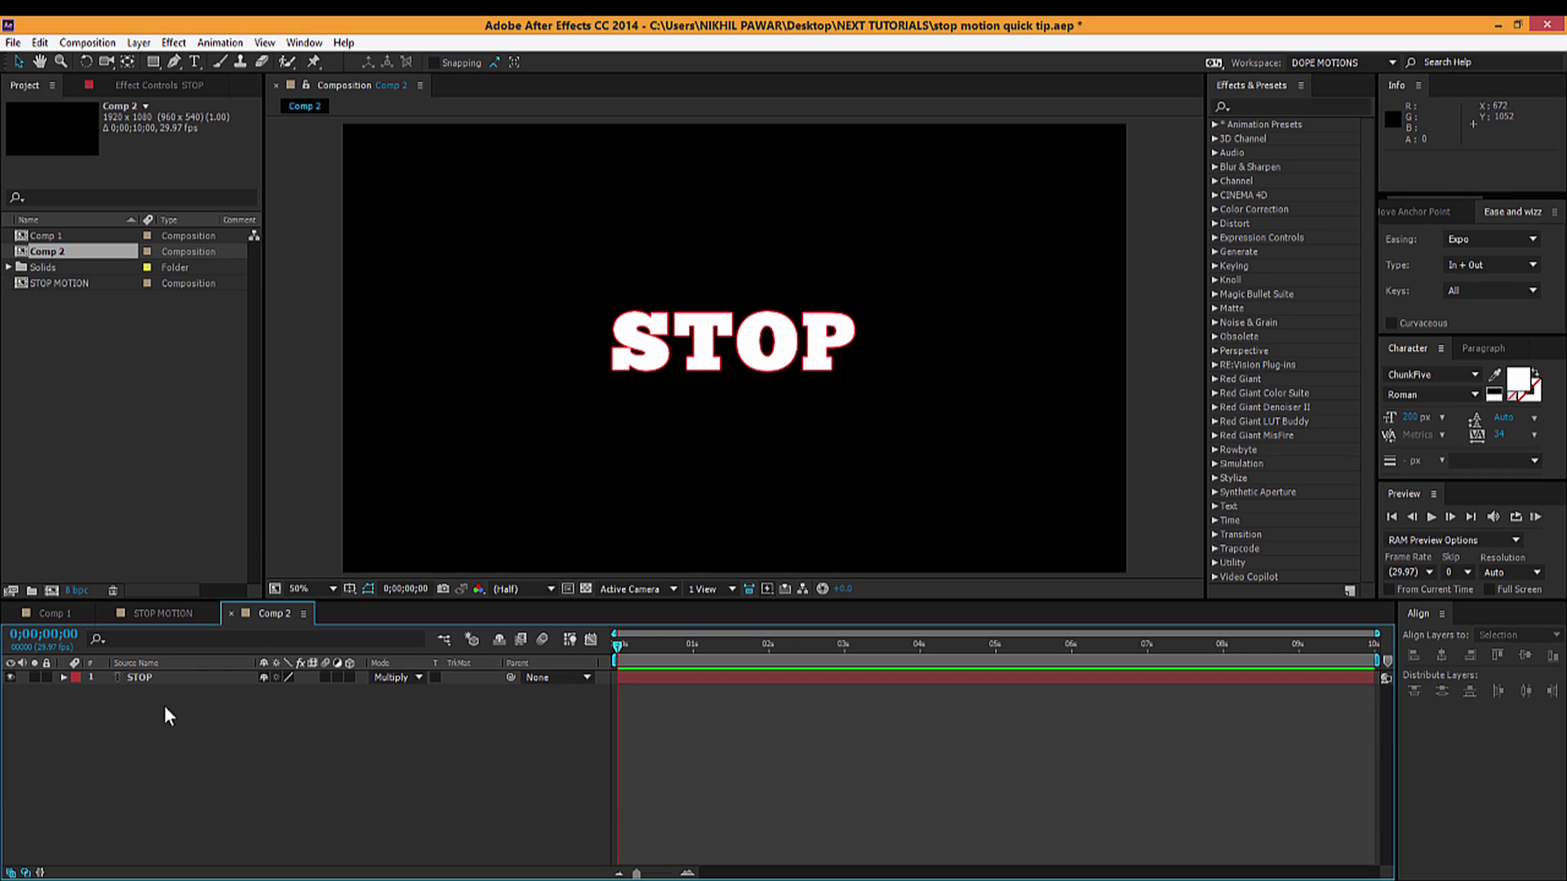
# Pre-compose the STOP layer into a precomp named 'stop' and set the nested layer to Multiply
pyautogui.click(160, 674)
pyautogui.rightClick(162, 674)
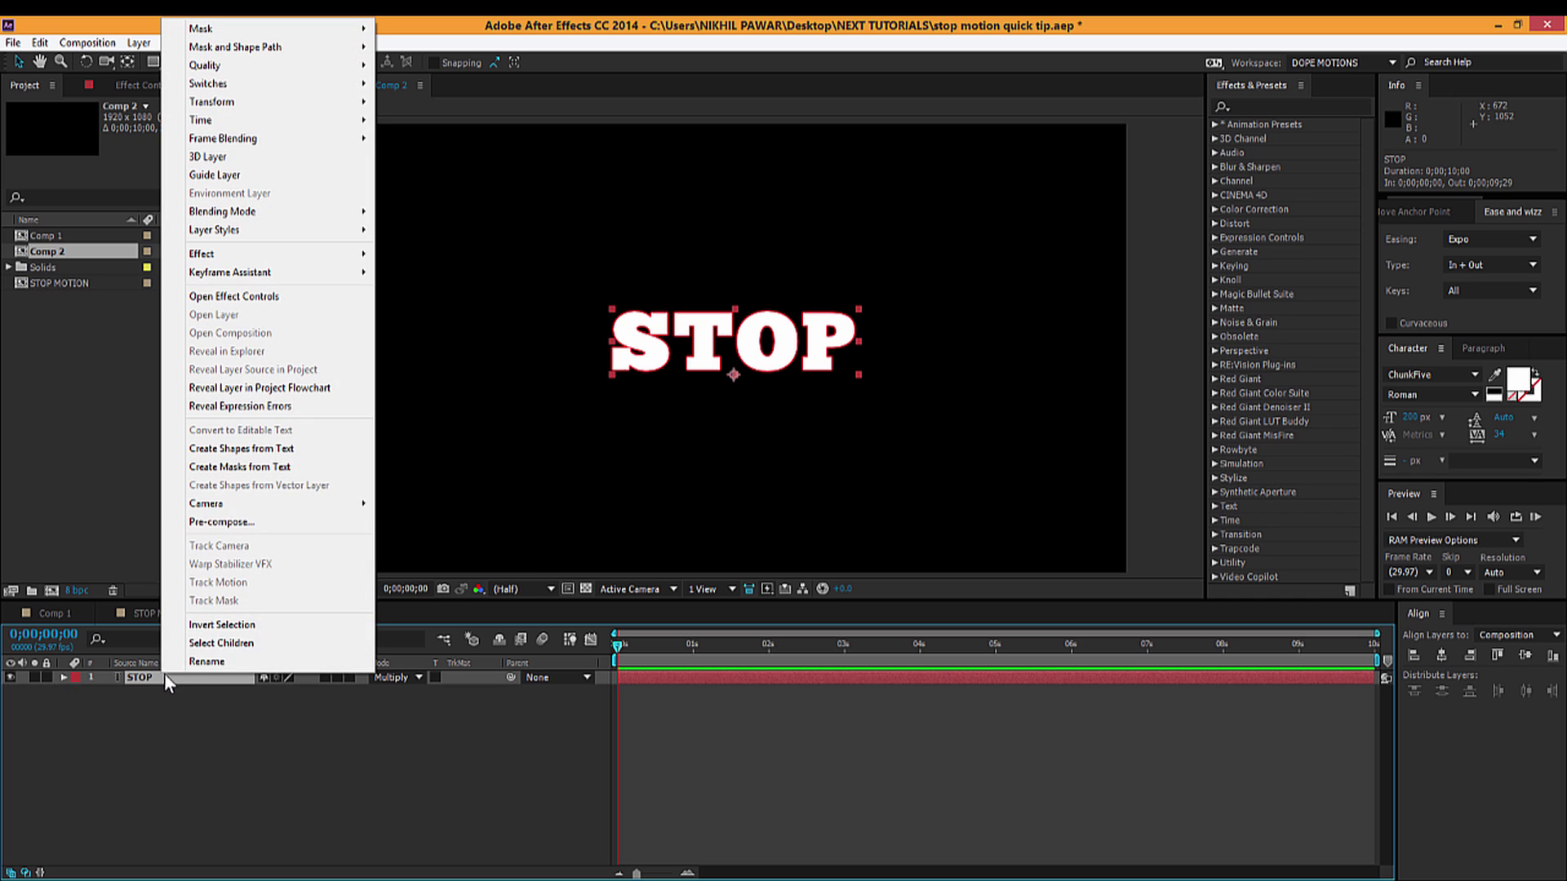
pyautogui.click(320, 521)
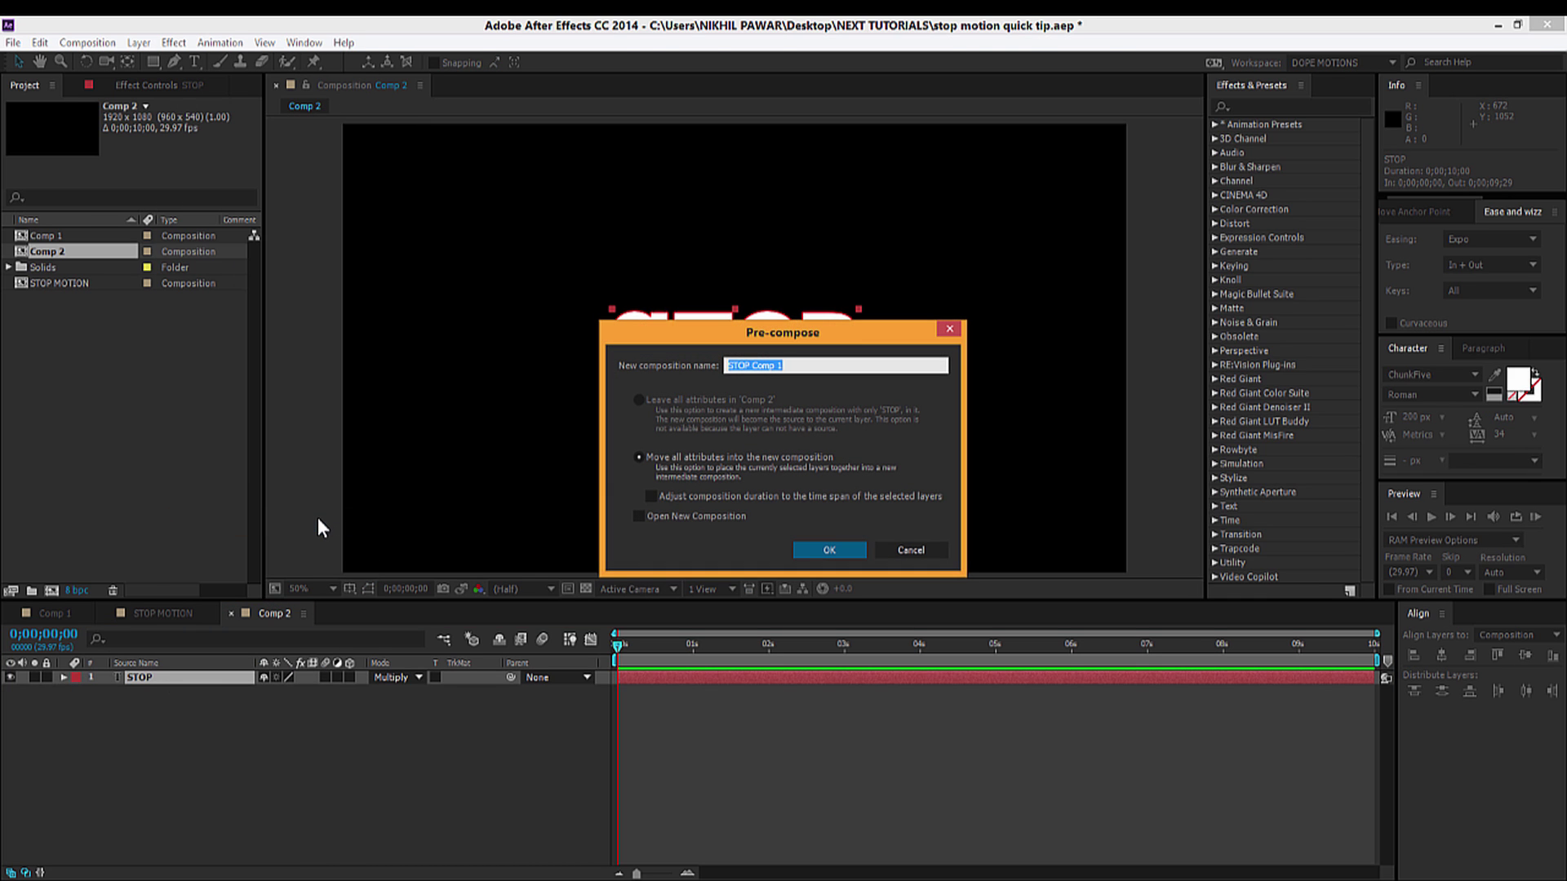
pyautogui.write('stop')
pyautogui.click(826, 550)
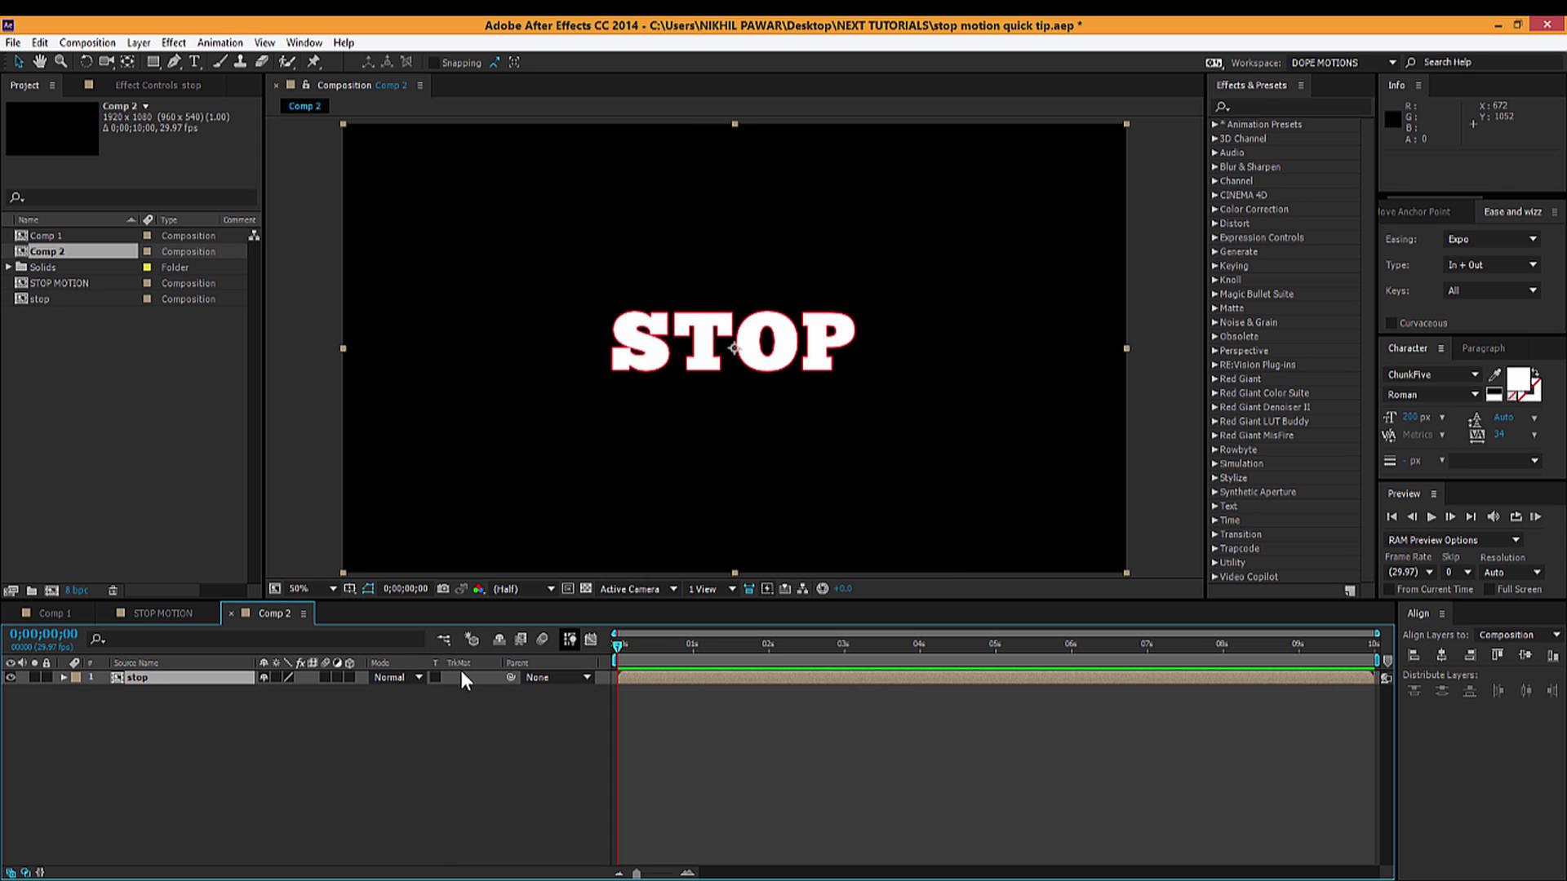
pyautogui.click(406, 676)
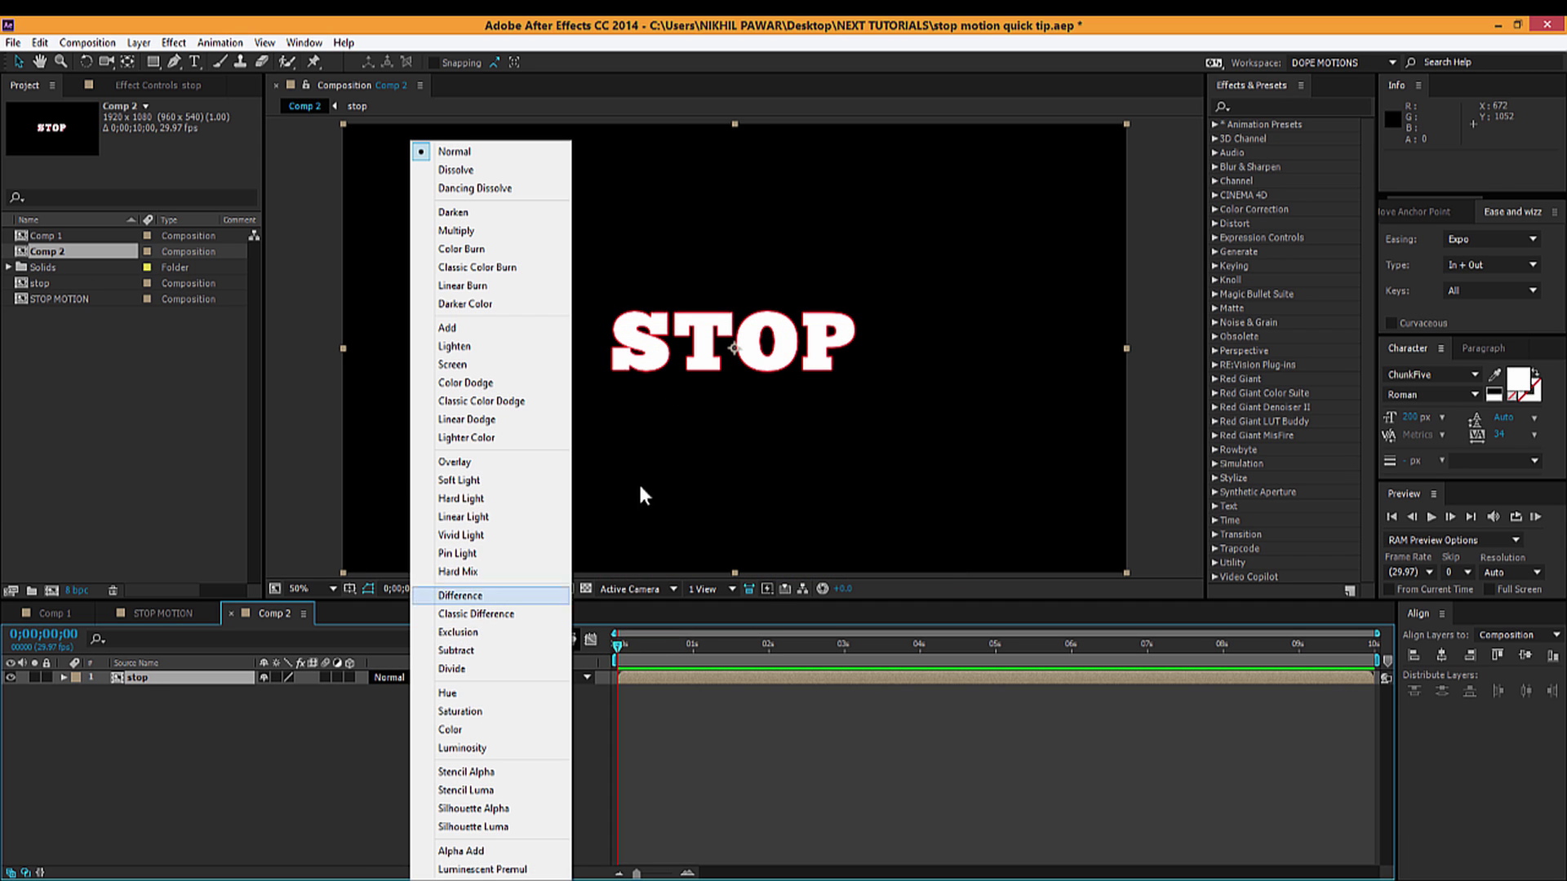
pyautogui.click(493, 233)
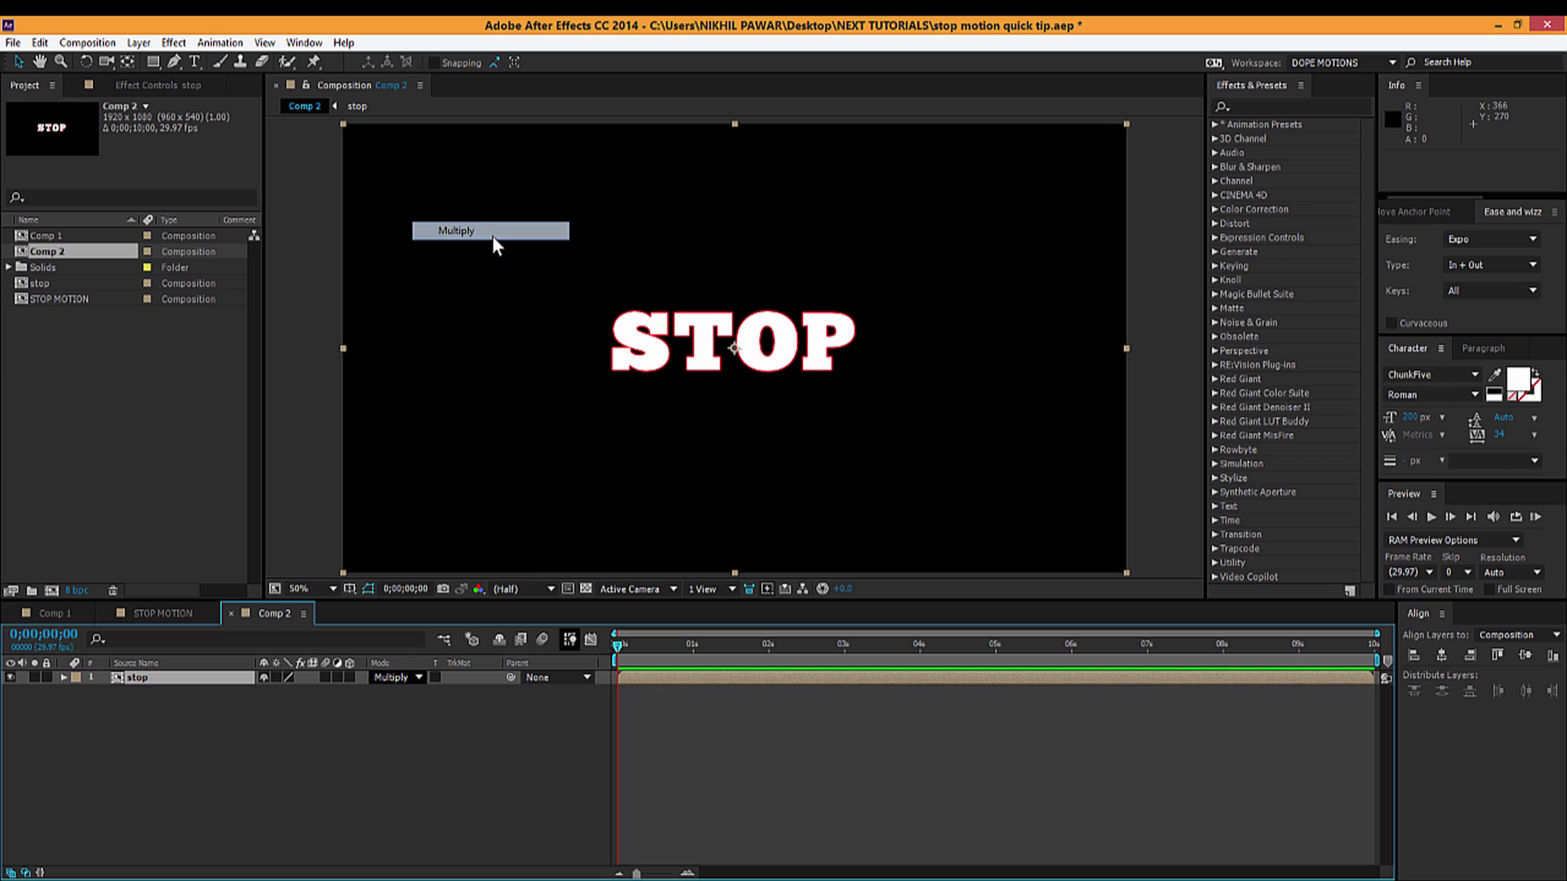
# Create a new solid layer in near-white colour E1E0E0
pyautogui.click(304, 771)
pyautogui.rightClick(313, 745)
pyautogui.moveTo(400, 565)
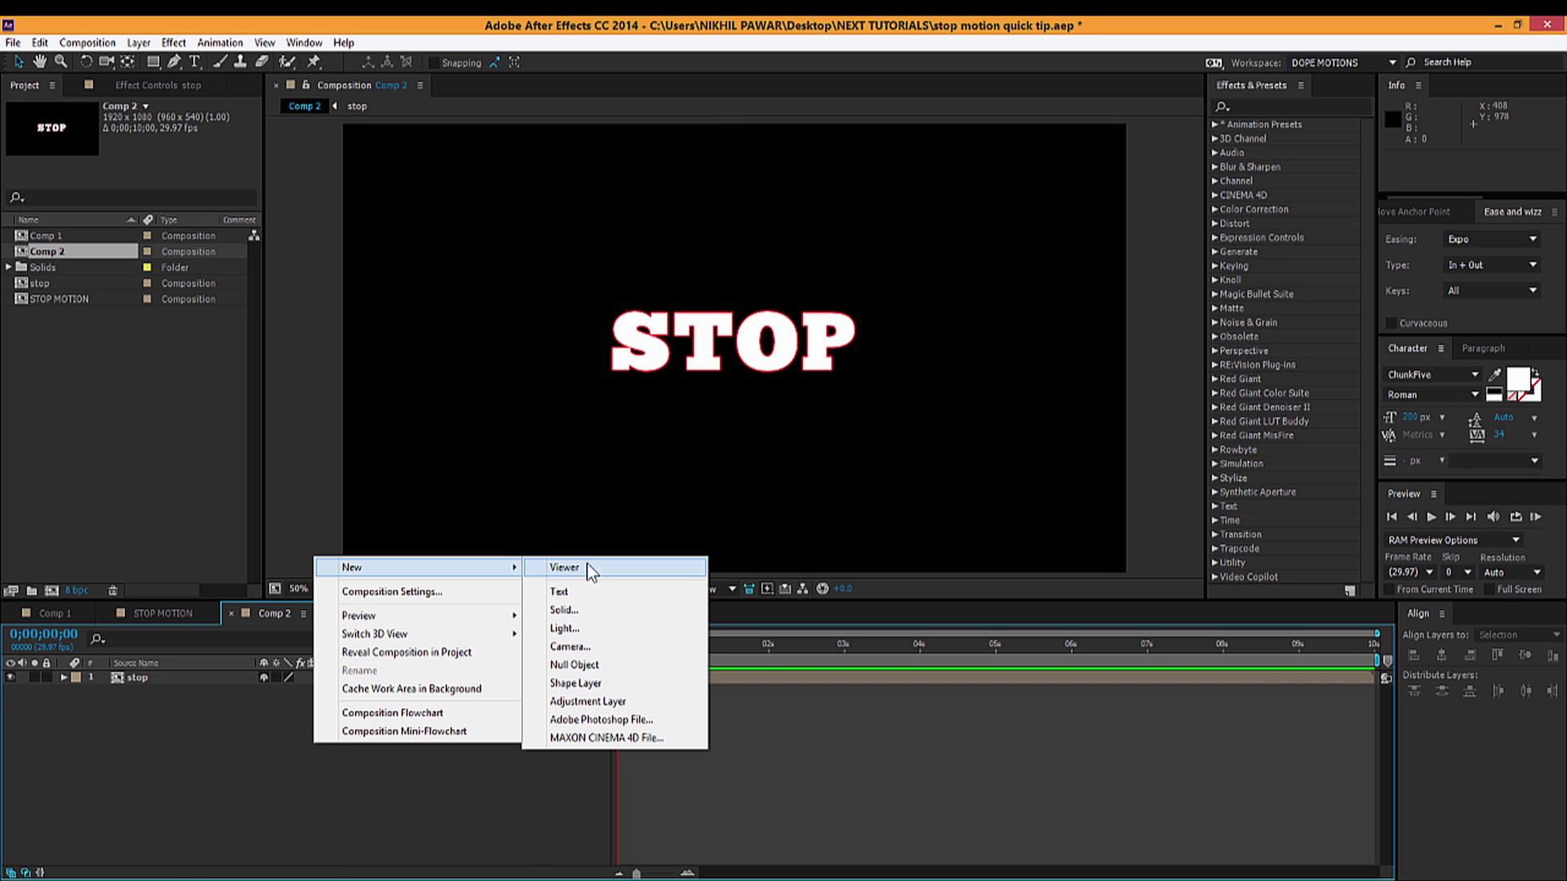
pyautogui.click(589, 612)
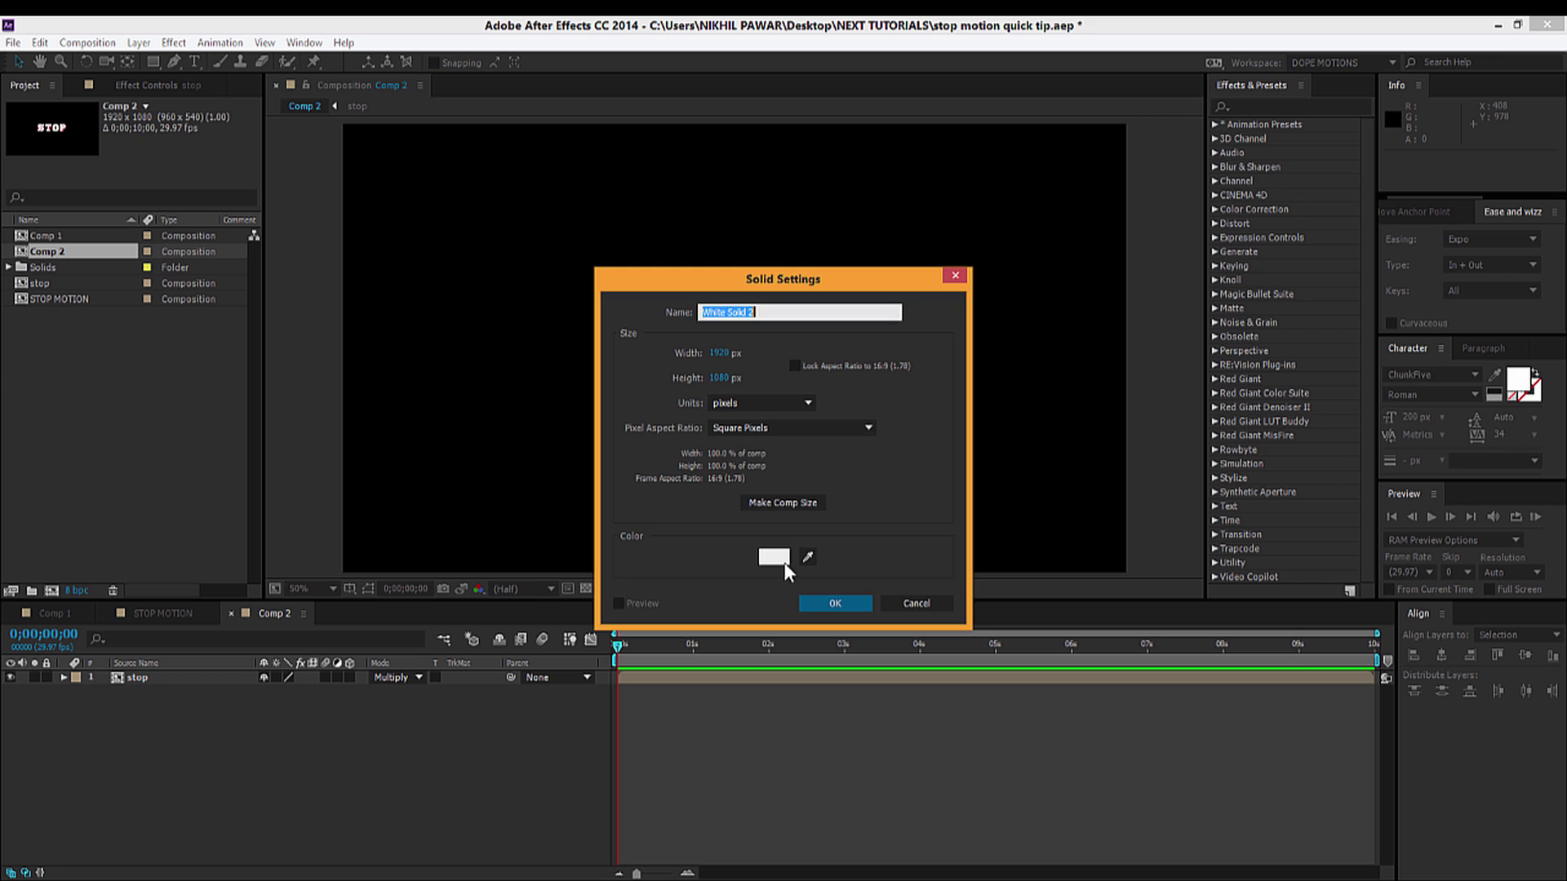
pyautogui.click(774, 557)
pyautogui.moveTo(522, 355); pyautogui.dragTo(492, 341)
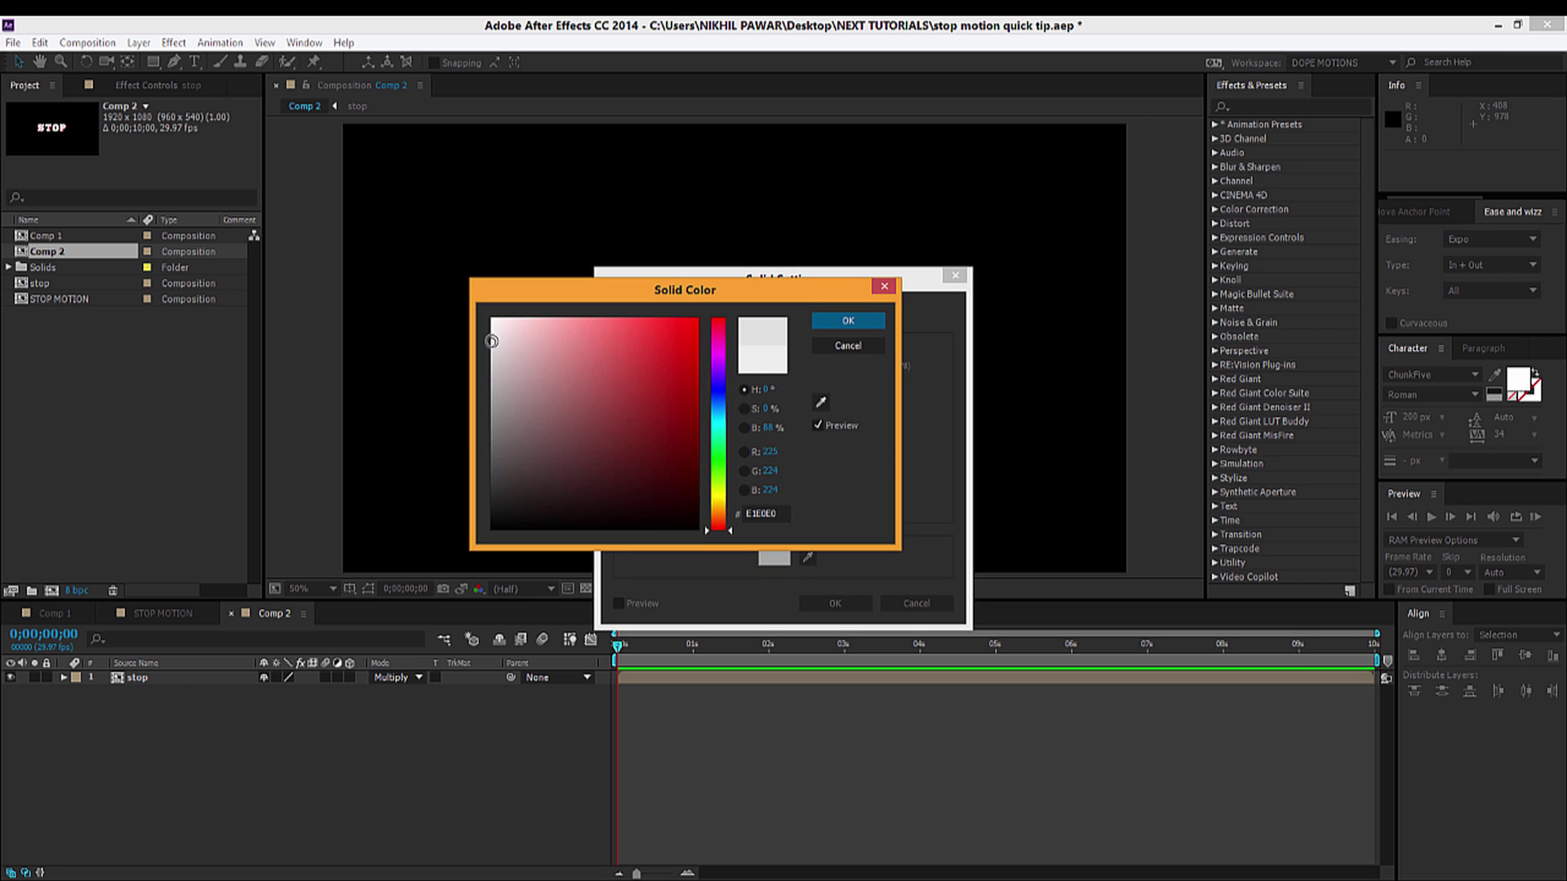
pyautogui.click(840, 325)
pyautogui.click(850, 604)
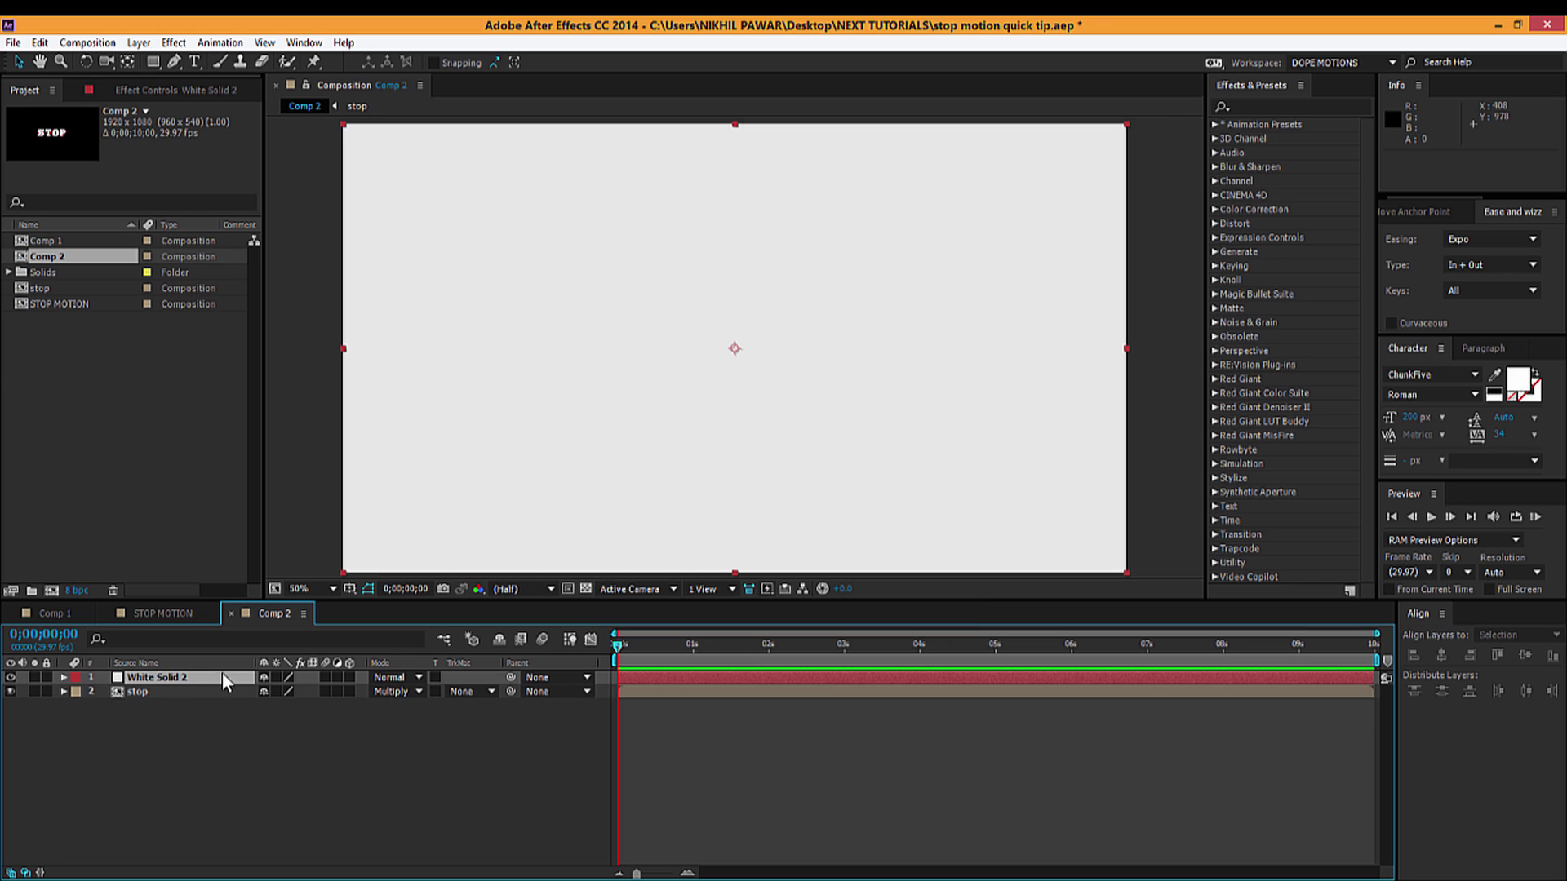
# Move White Solid 2 beneath the stop layer in the timeline
pyautogui.moveTo(186, 675); pyautogui.dragTo(184, 697)
pyautogui.click(301, 765)
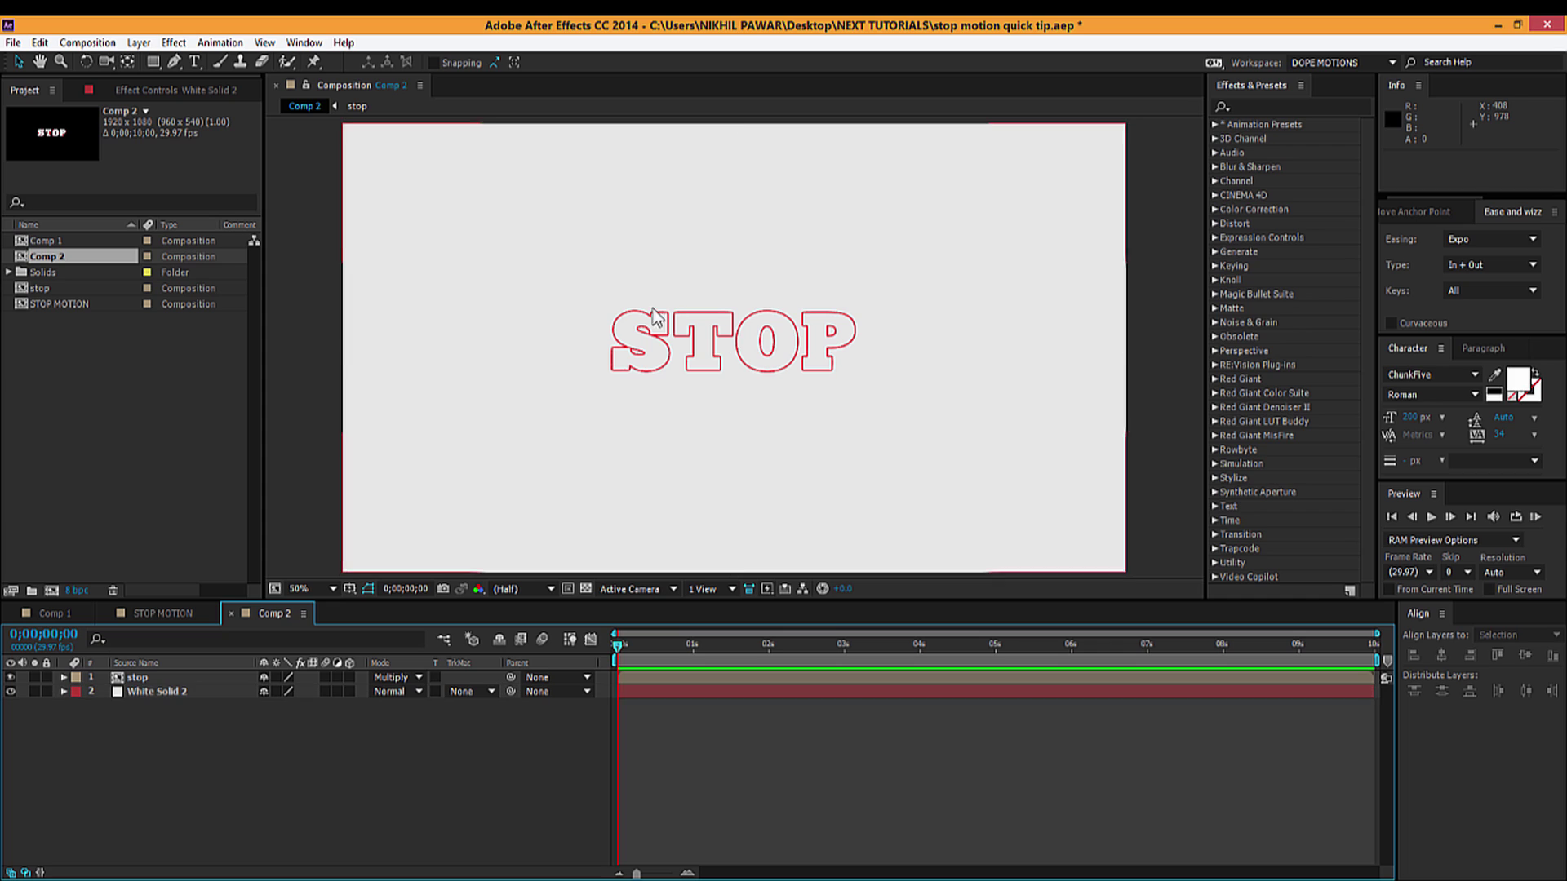
pyautogui.scroll(1, 718, 359)
pyautogui.scroll(-1, 724, 402)
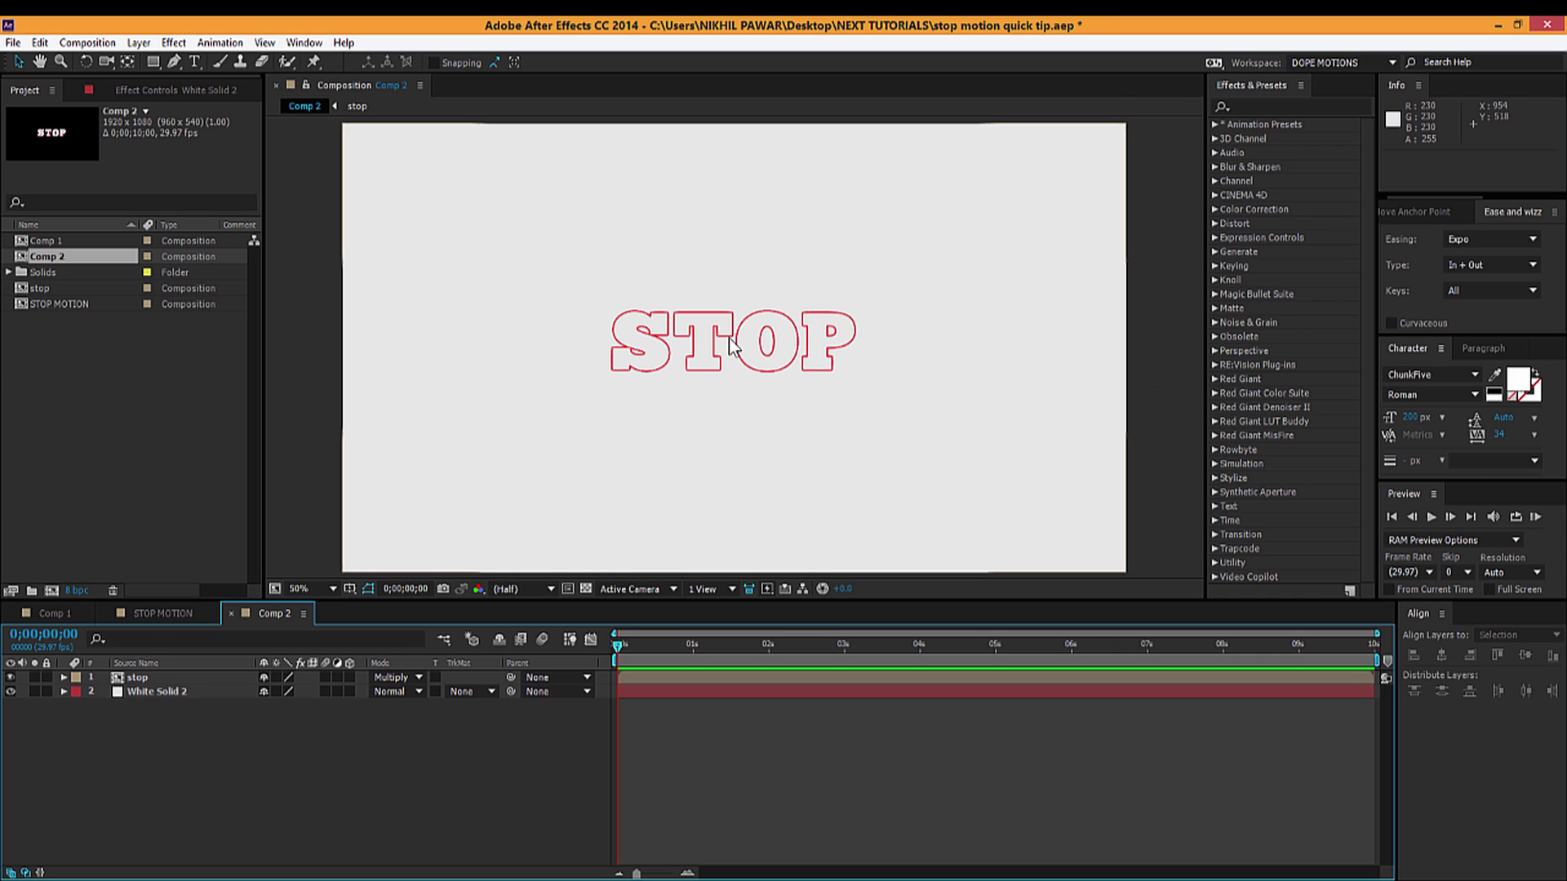
# Apply Turbulent Displace to the stop layer and duplicate it into three copies
pyautogui.click(152, 674)
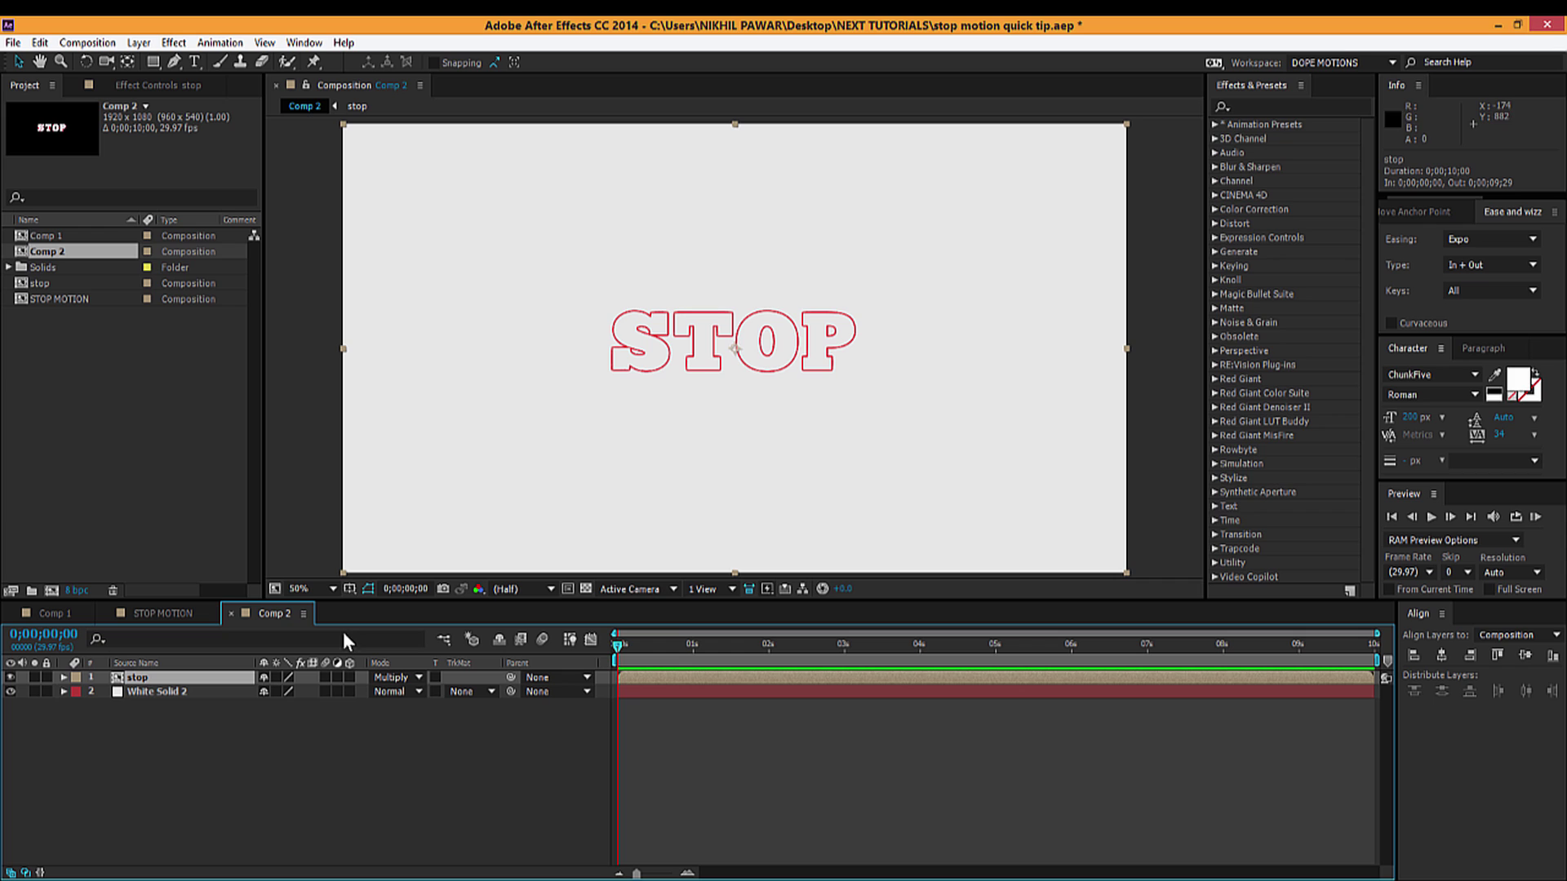
pyautogui.click(1247, 106)
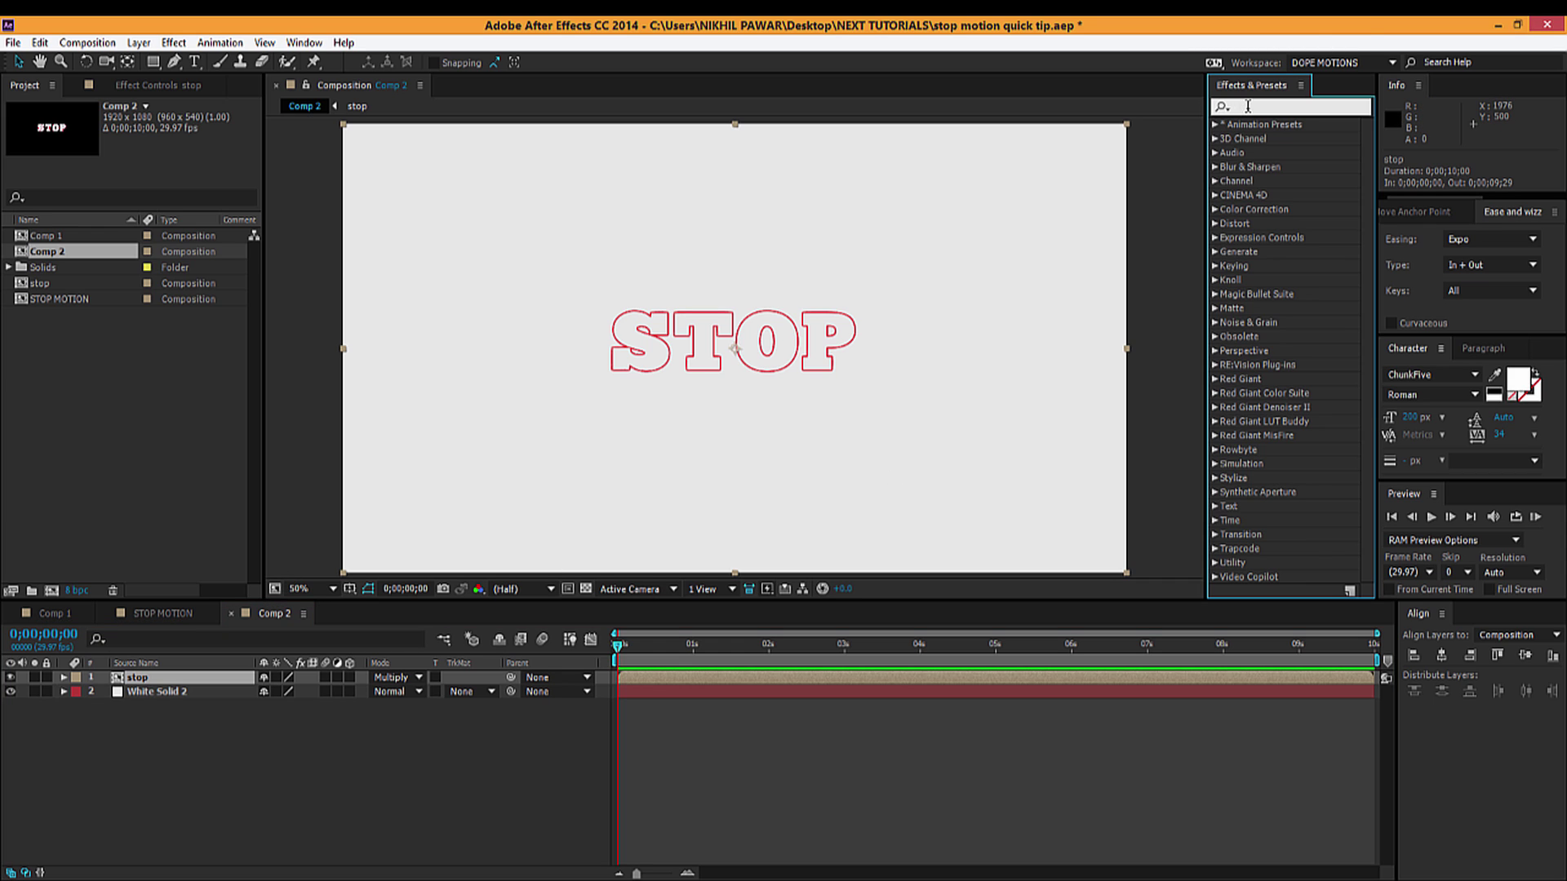
pyautogui.write('turbul')
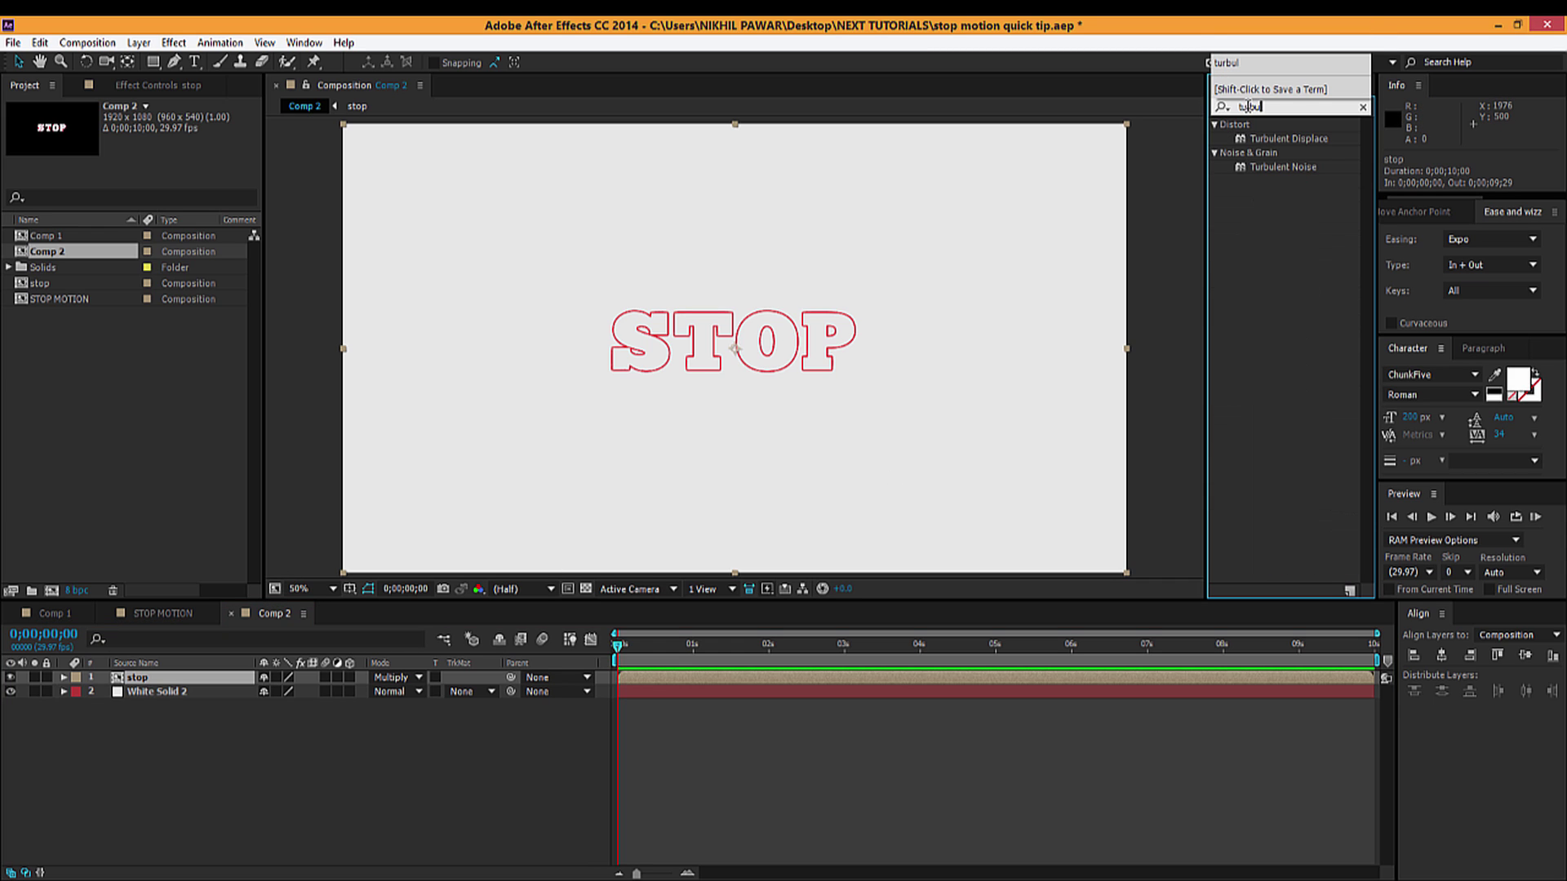
pyautogui.doubleClick(1302, 140)
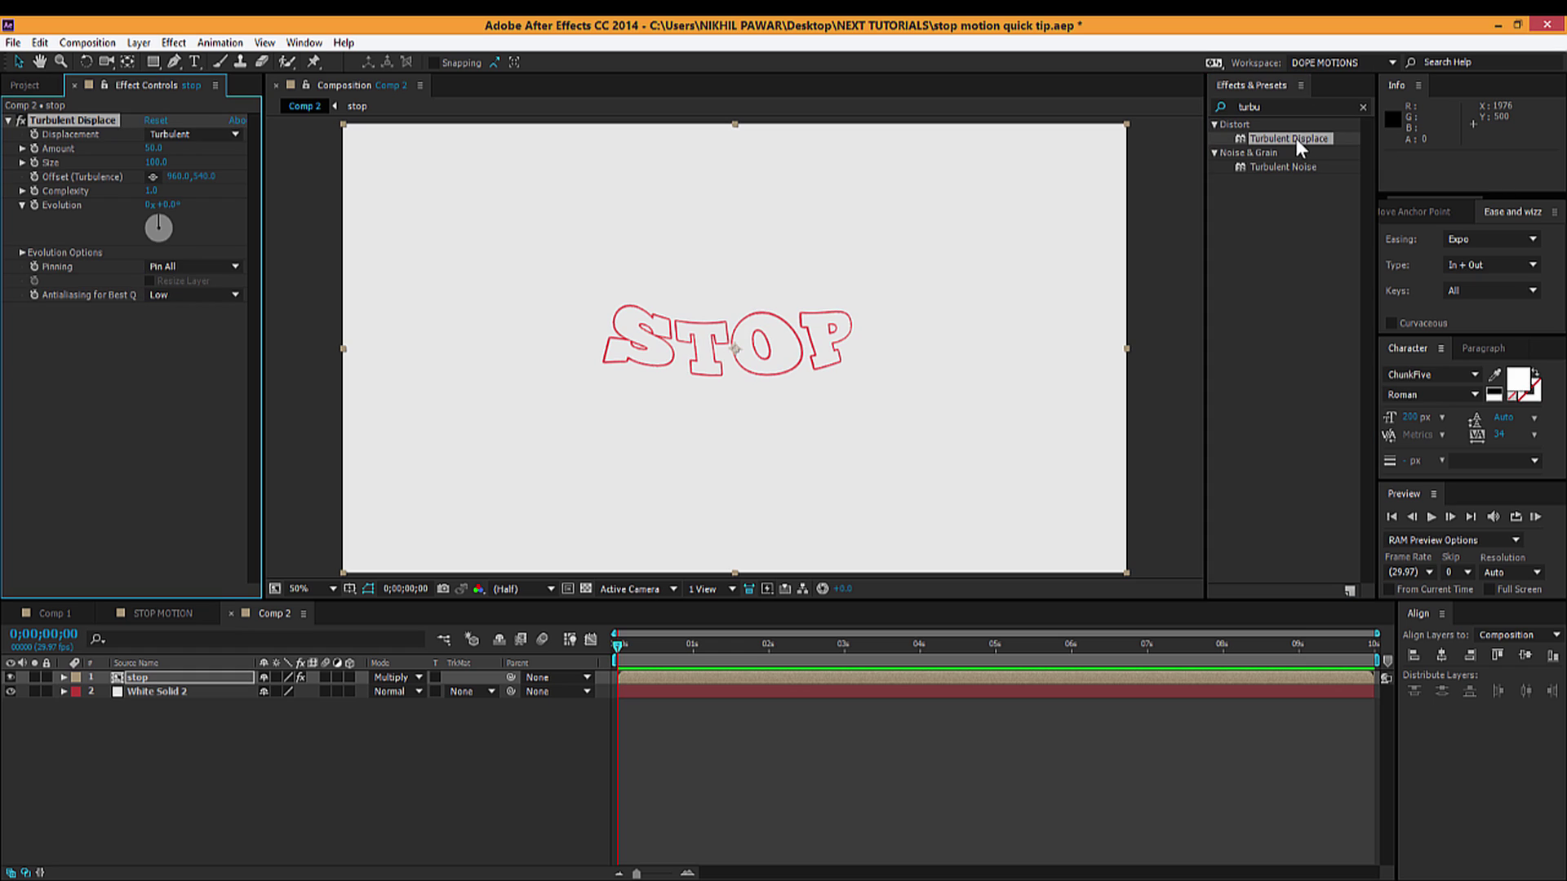
pyautogui.click(234, 677)
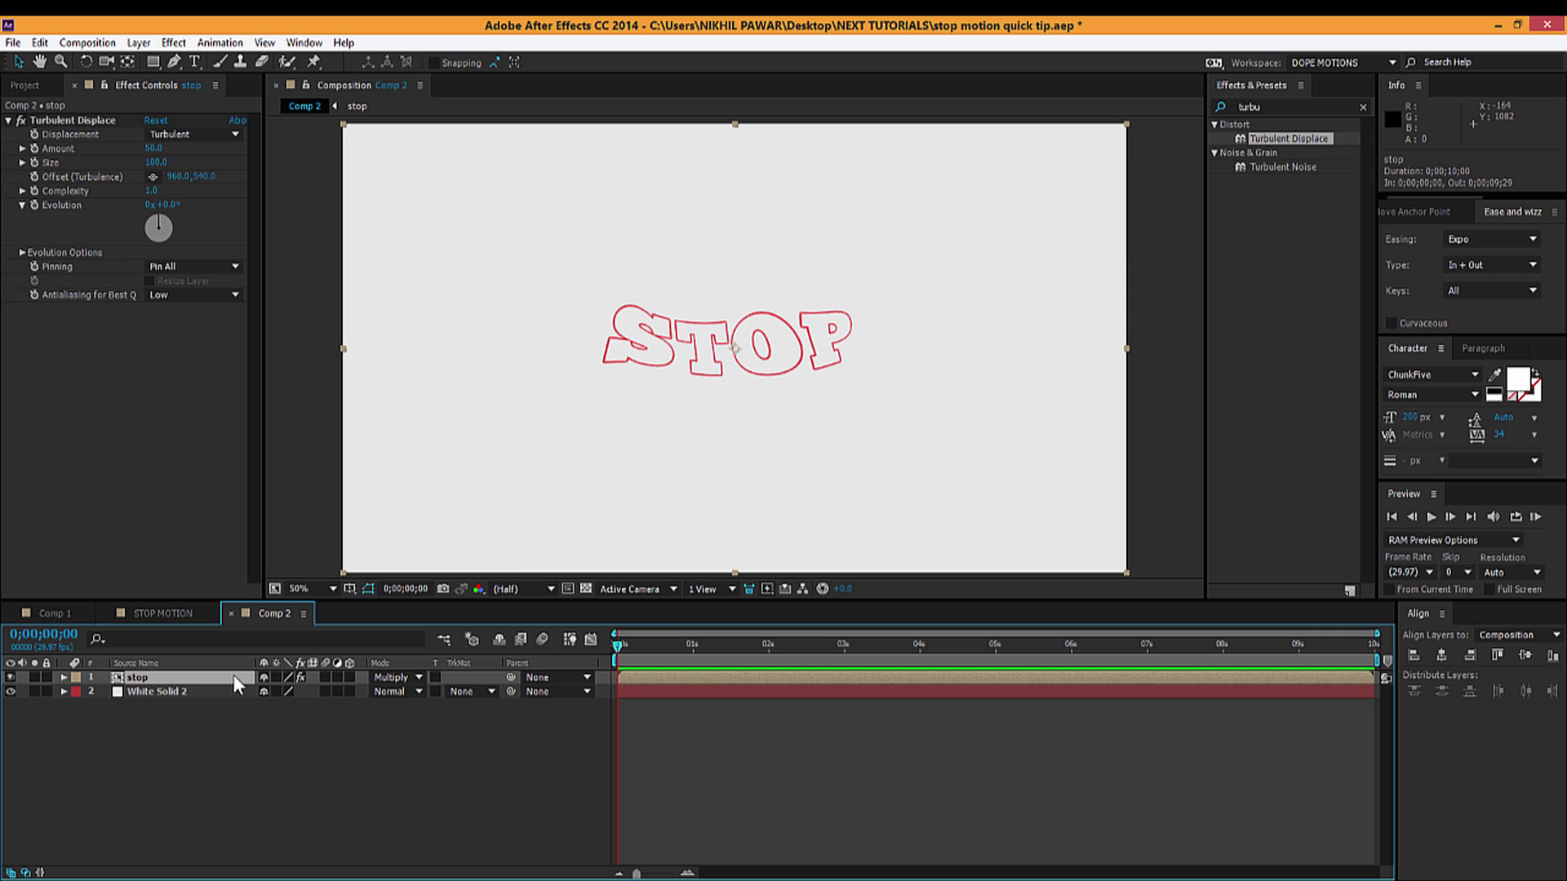
pyautogui.hotkey('ctrl', 'd')
pyautogui.hotkey('ctrl', 'd')
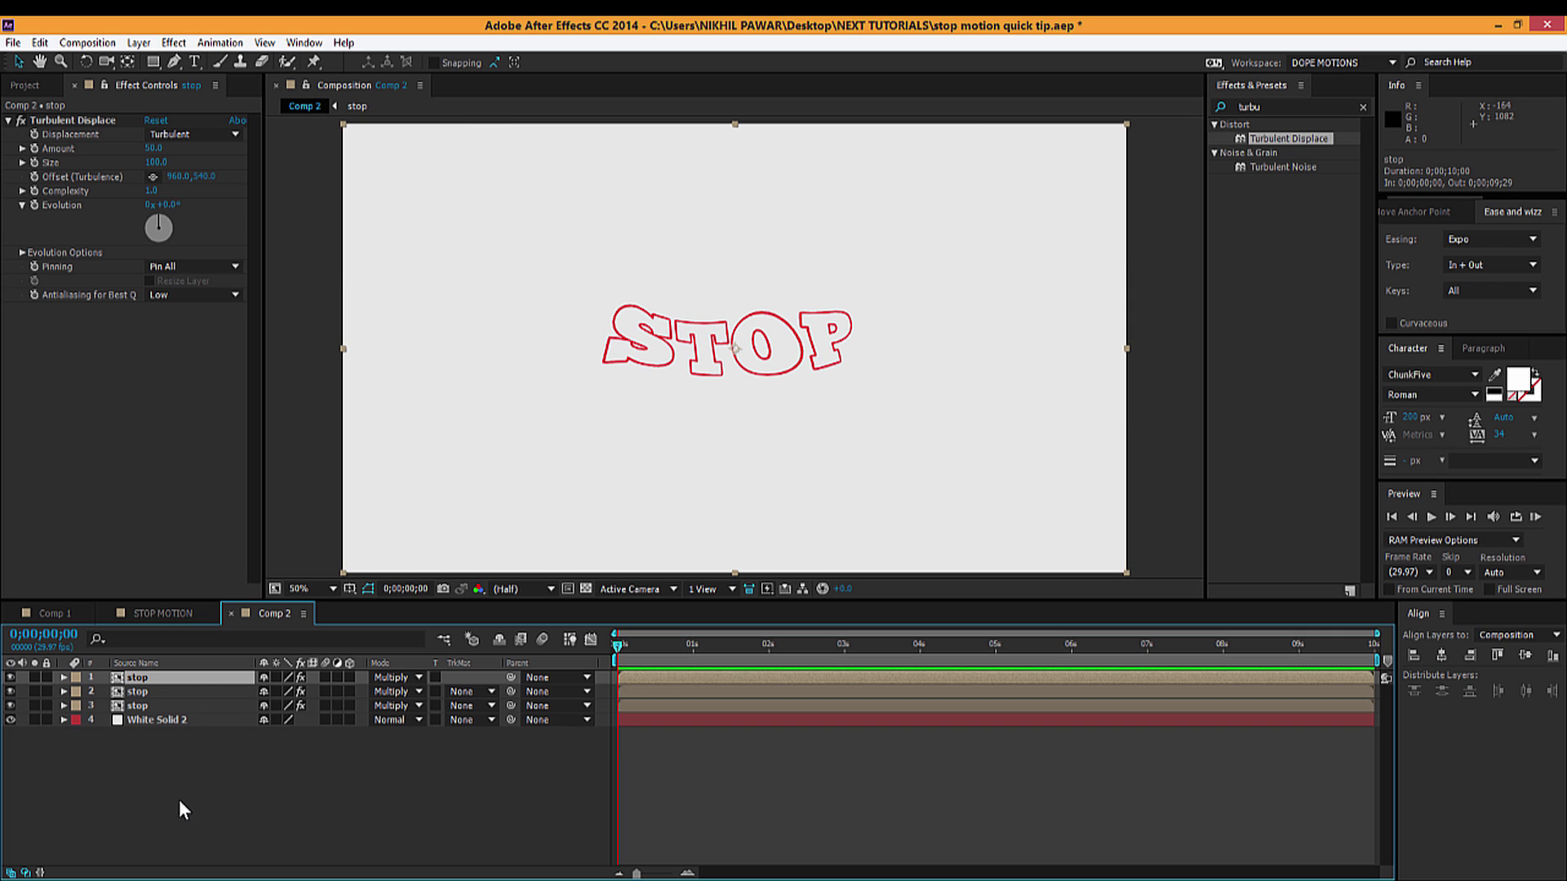
pyautogui.click(178, 800)
# Set the top stop copy's Turbulent Displace Amount to 15 and Size to 10
pyautogui.click(160, 682)
pyautogui.click(154, 148)
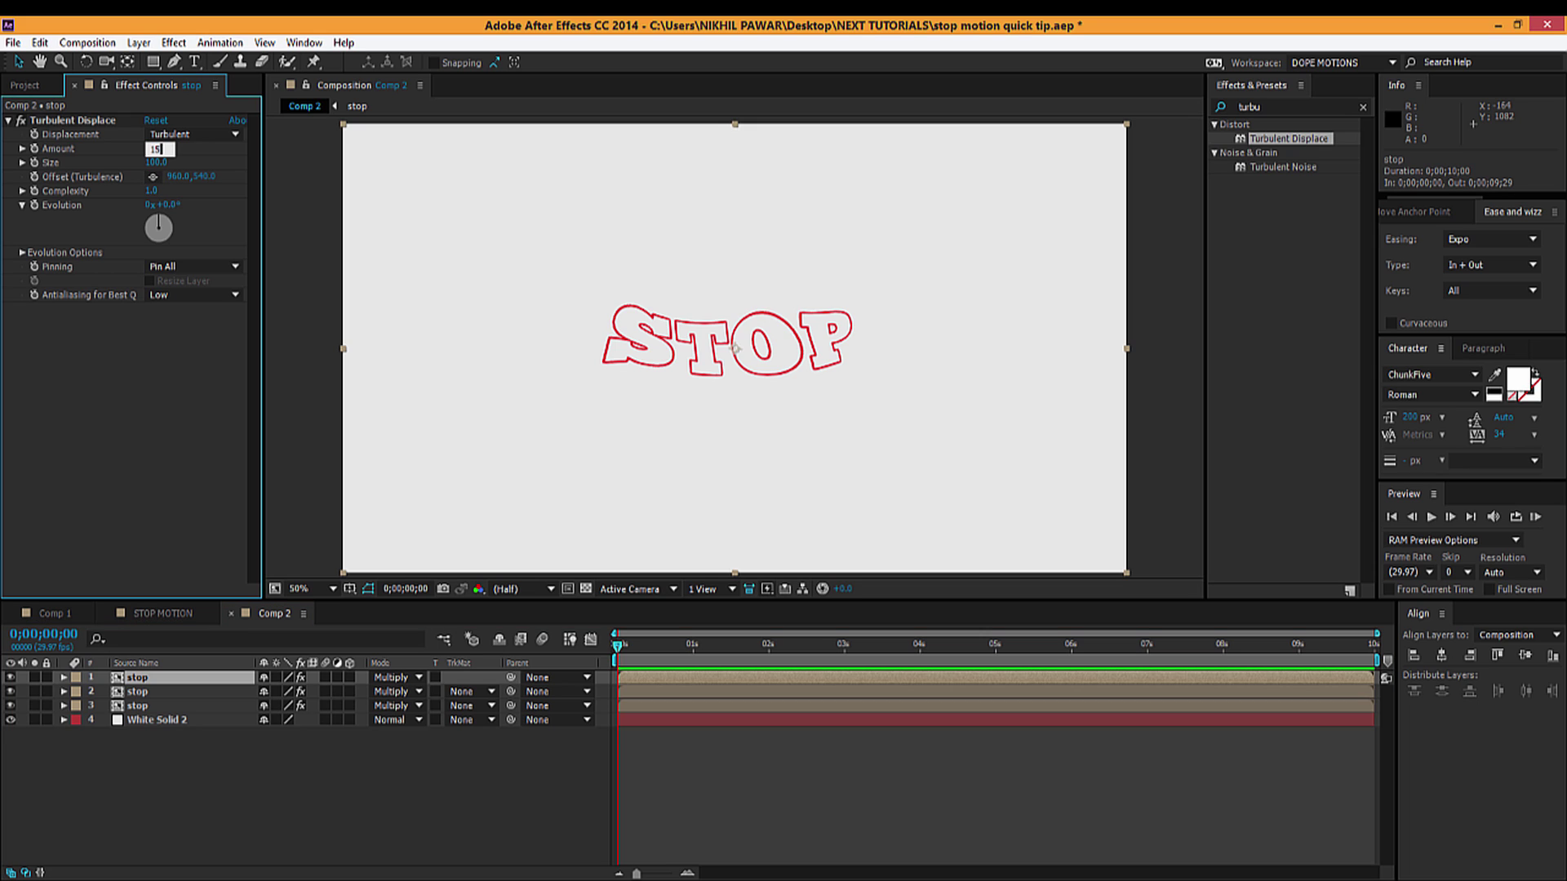
pyautogui.click(155, 162)
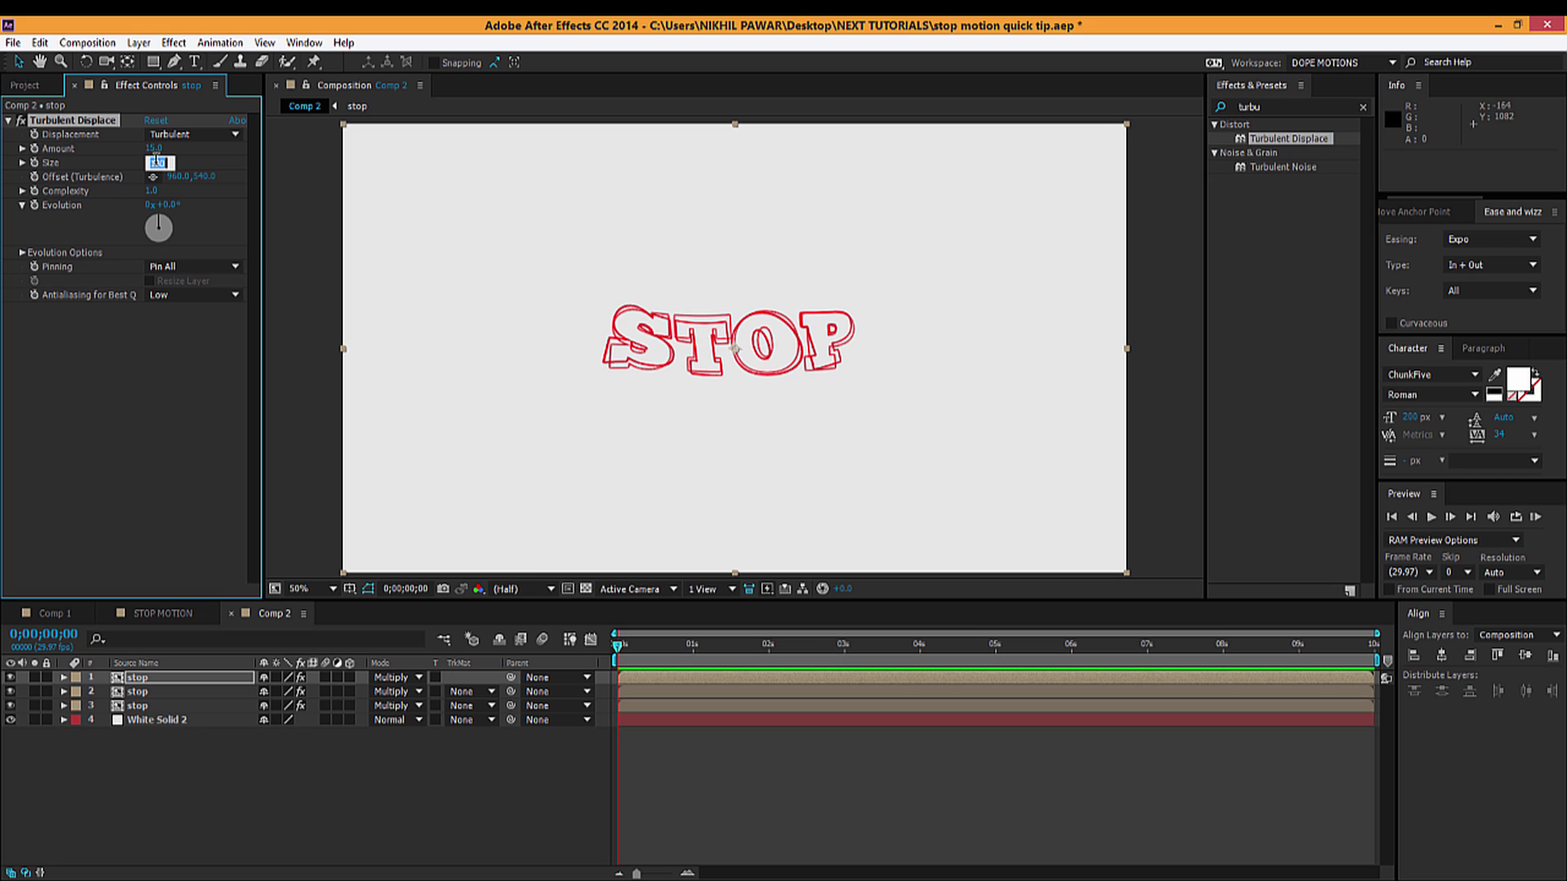
pyautogui.write('15')
pyautogui.click(212, 195)
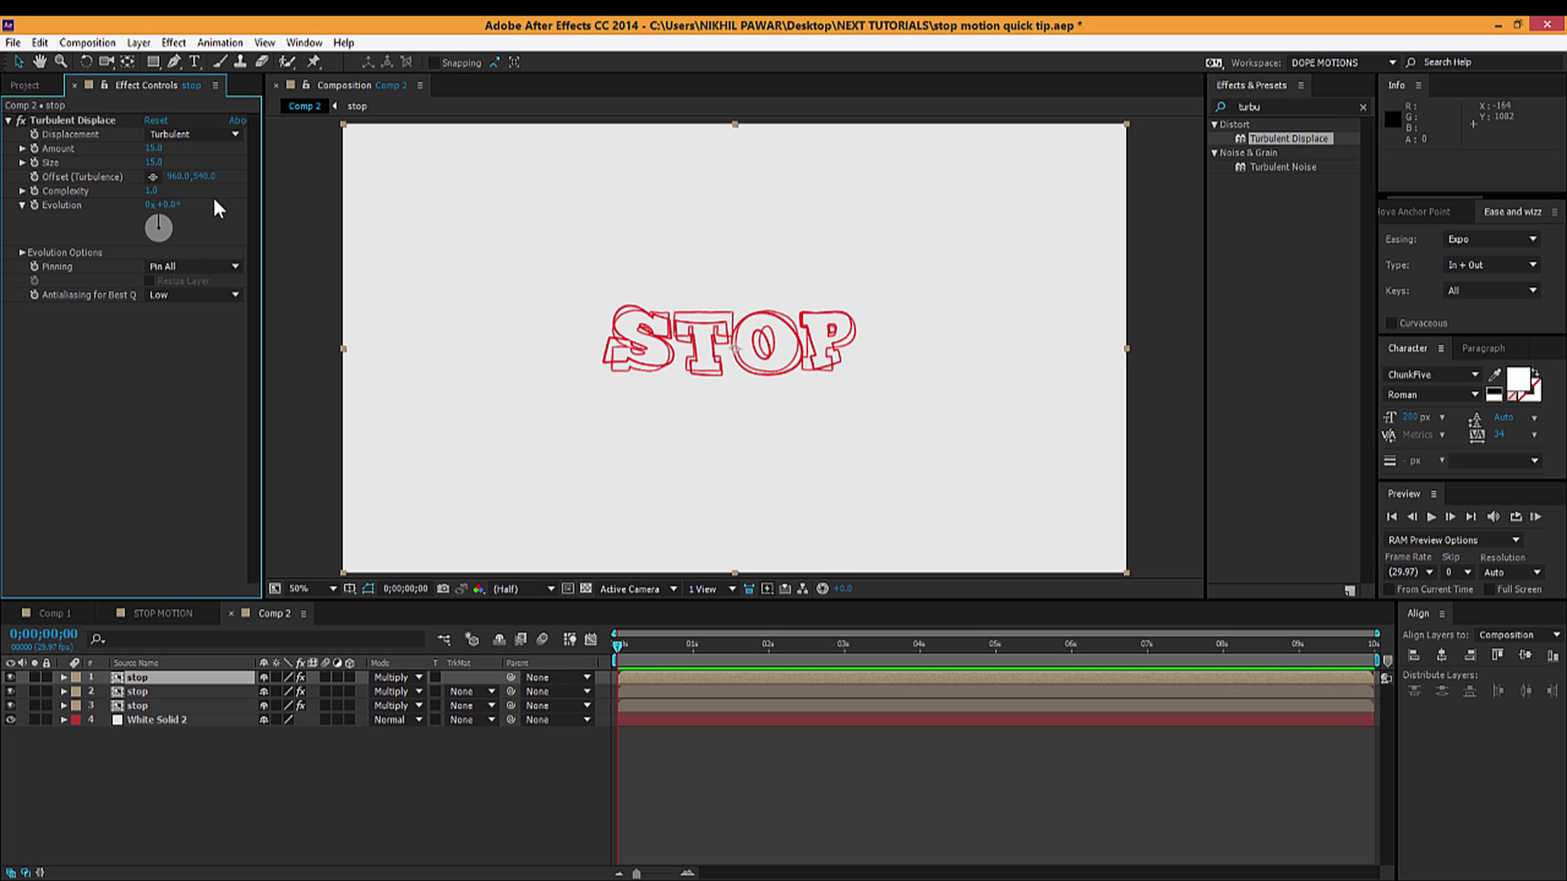
pyautogui.click(156, 162)
pyautogui.write('10')
pyautogui.click(197, 197)
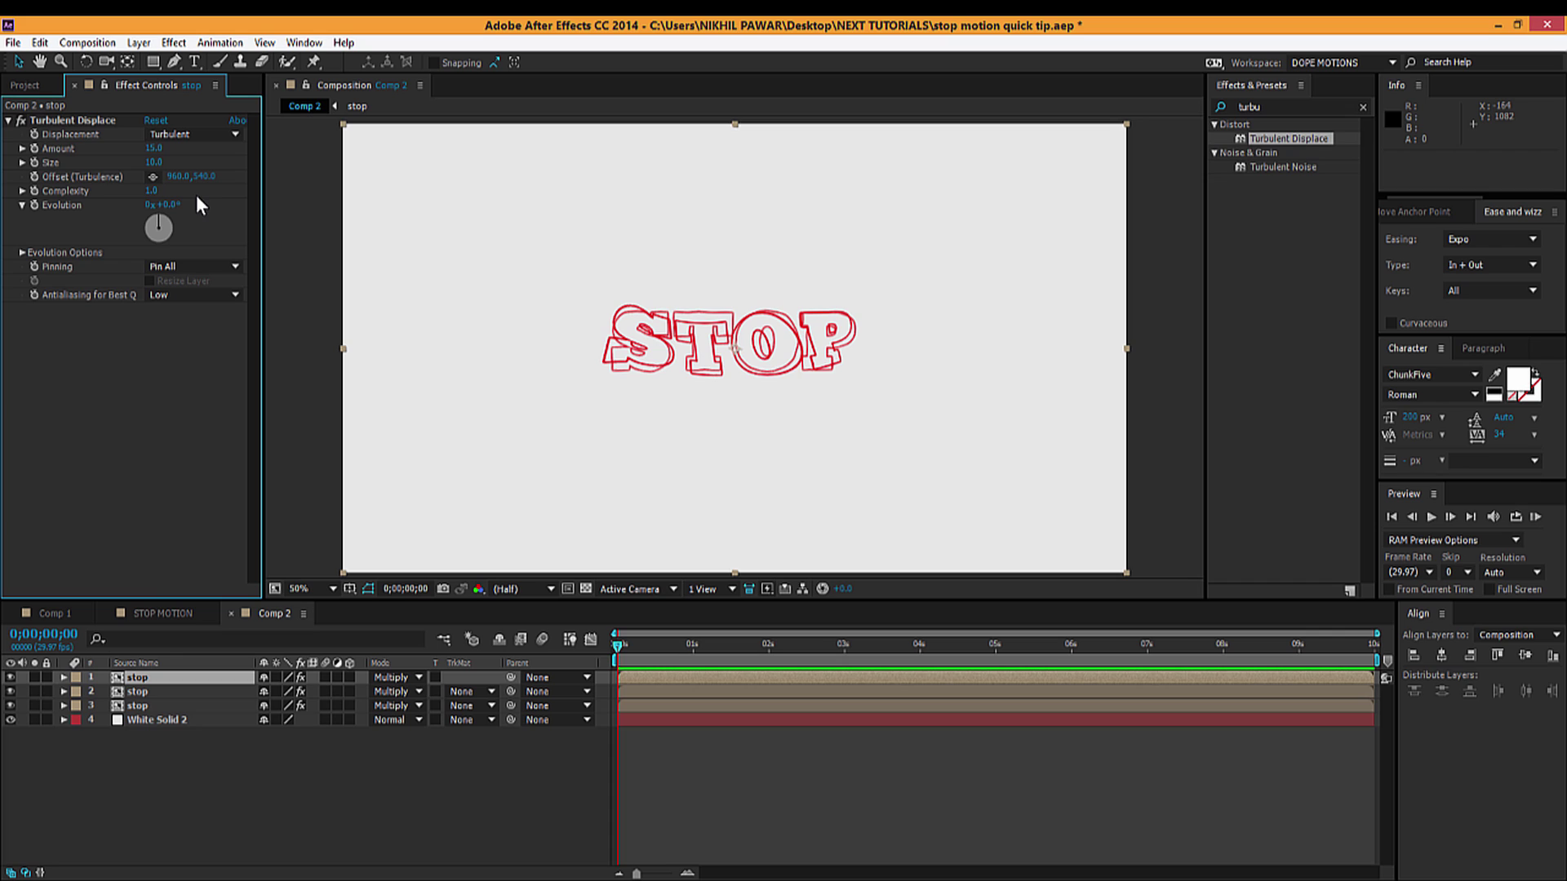
# Set the second stop copy's Amount to 25 and Size to 20
pyautogui.click(146, 691)
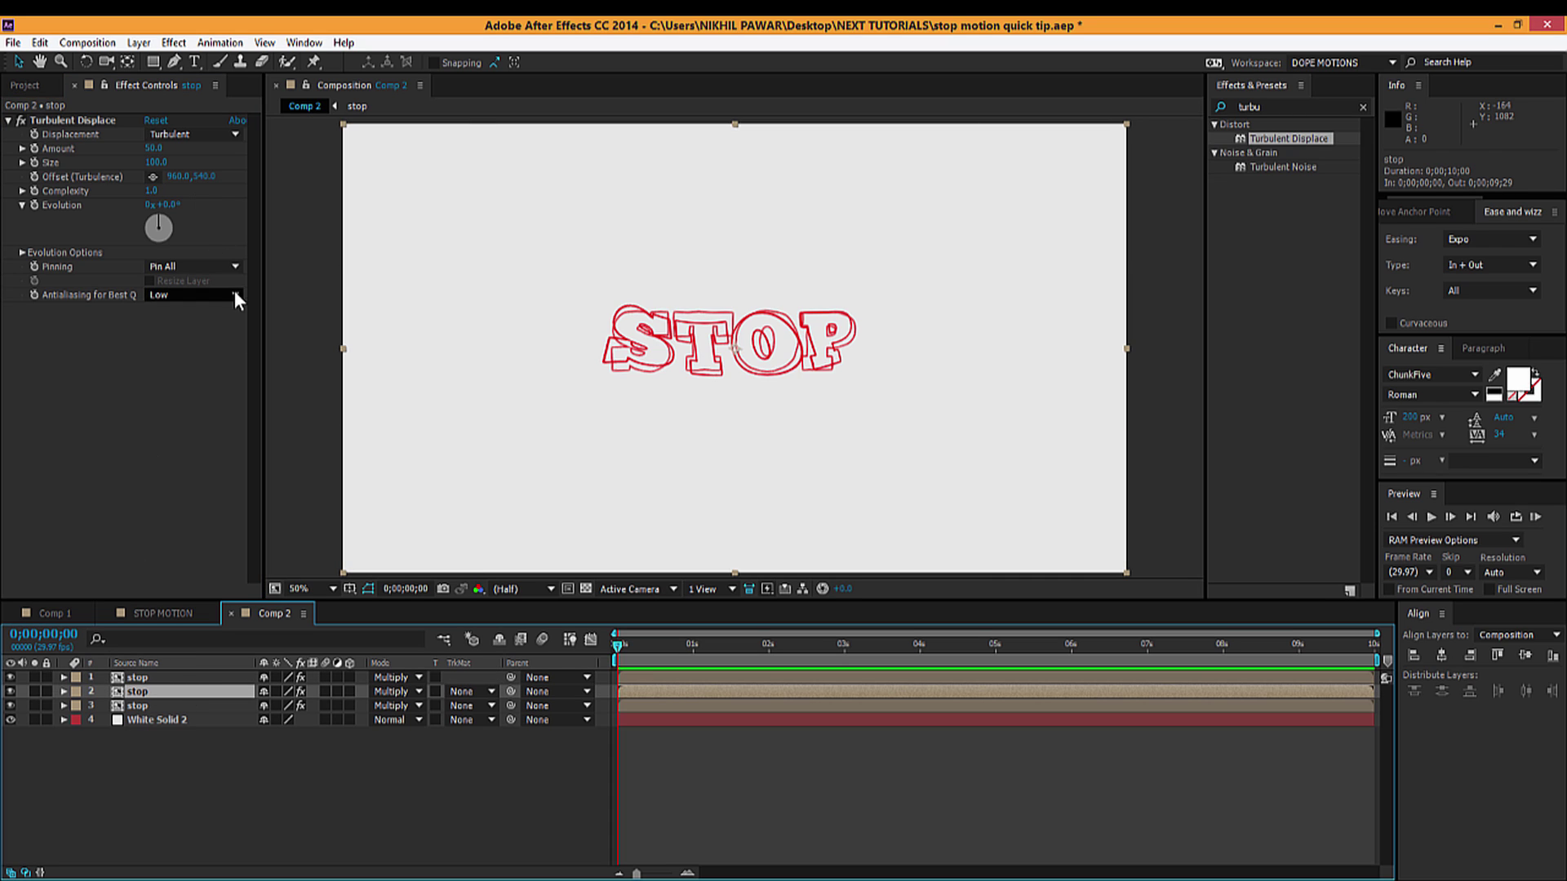
pyautogui.click(153, 147)
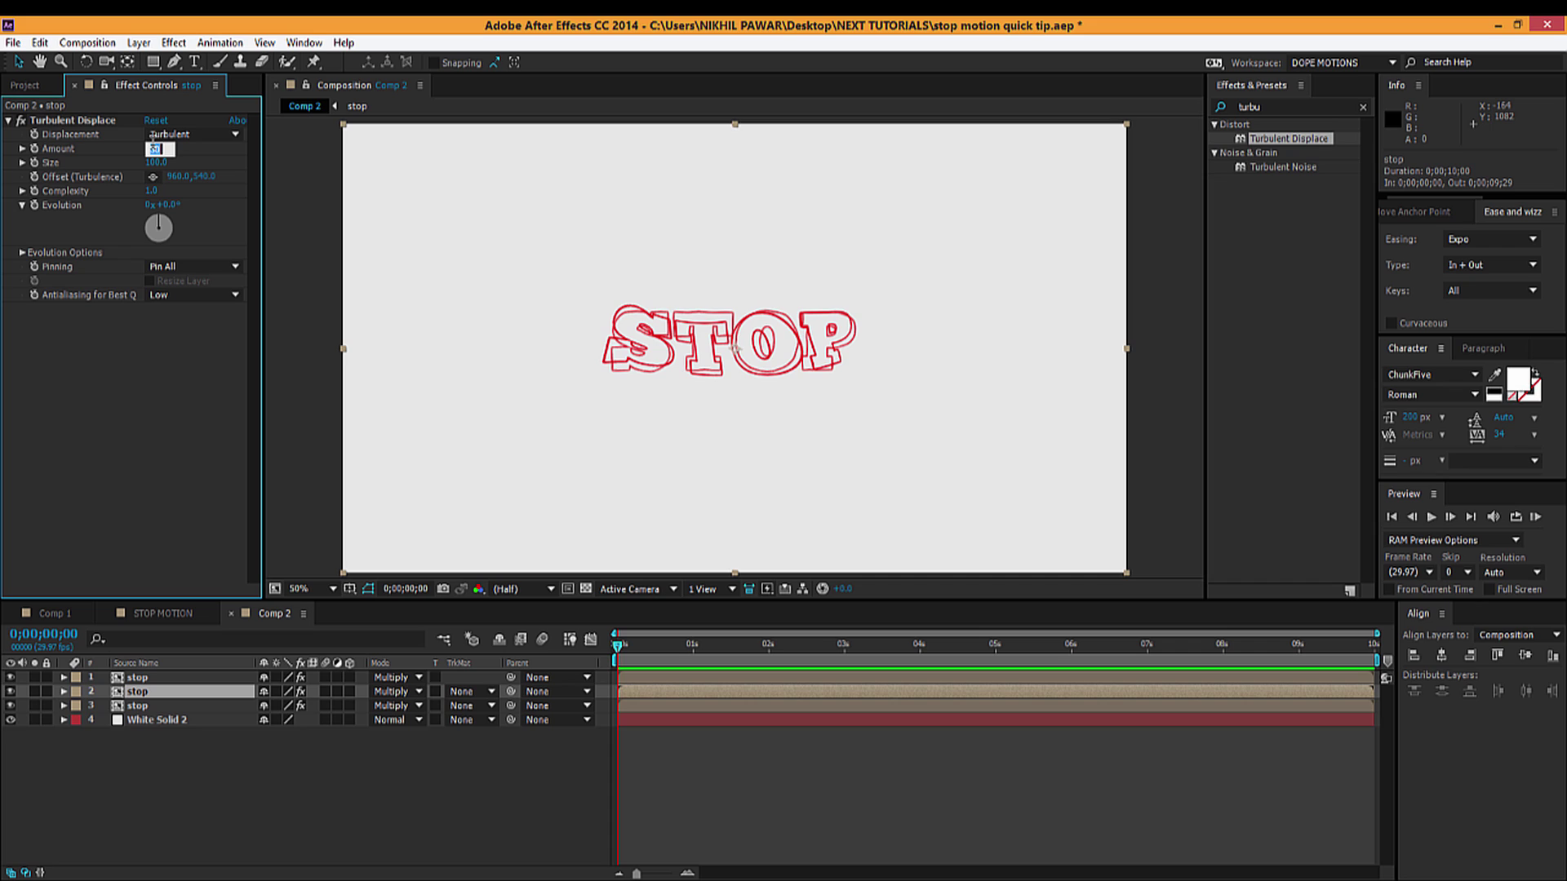
pyautogui.write('25')
pyautogui.press('Tab')
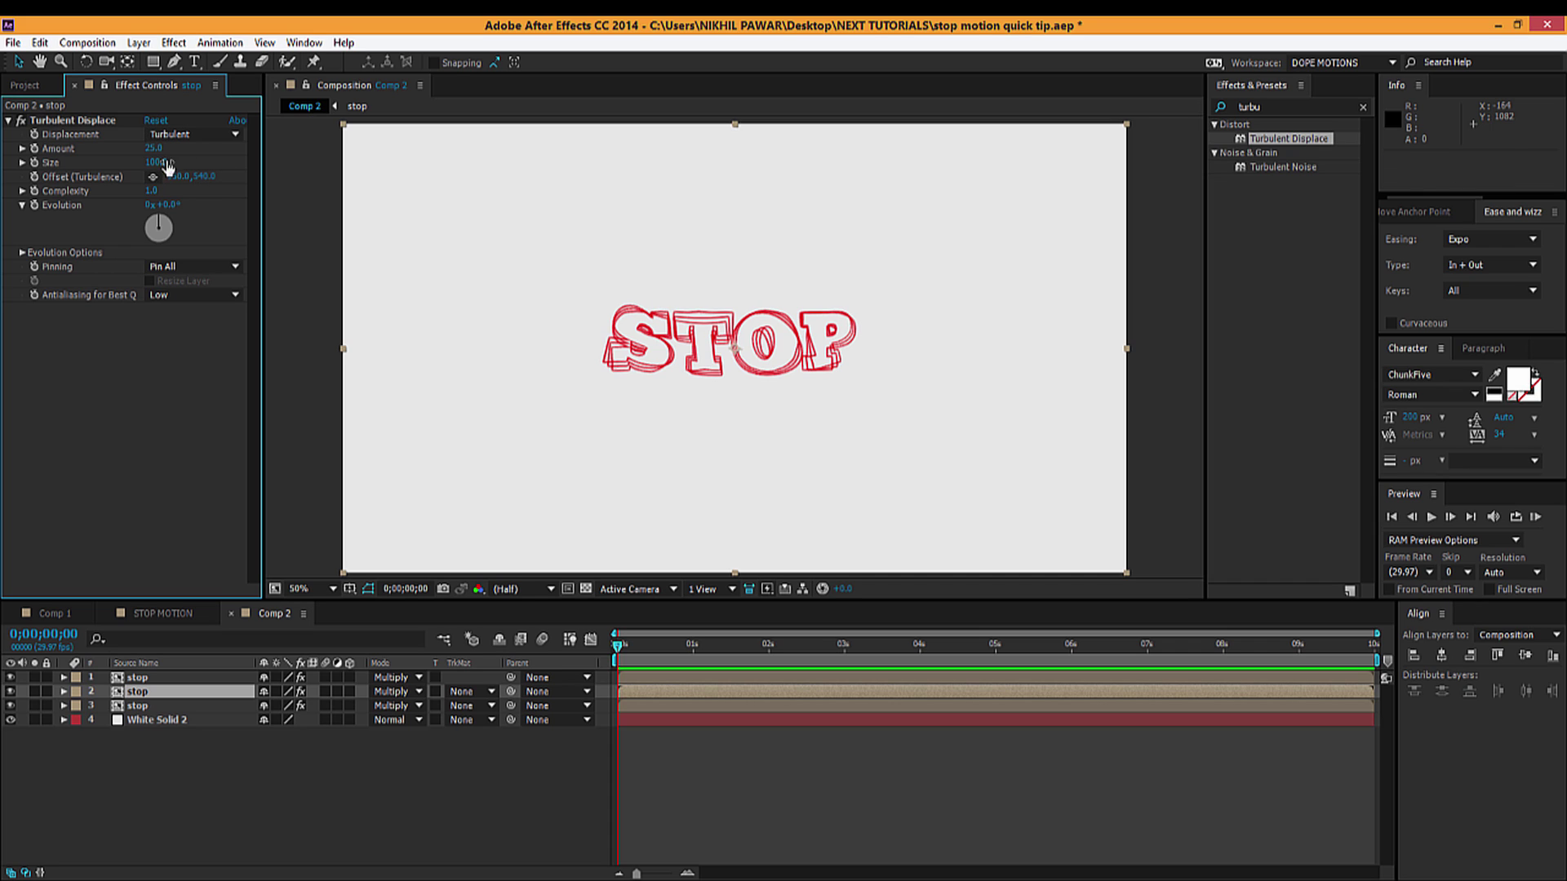
pyautogui.write('2')
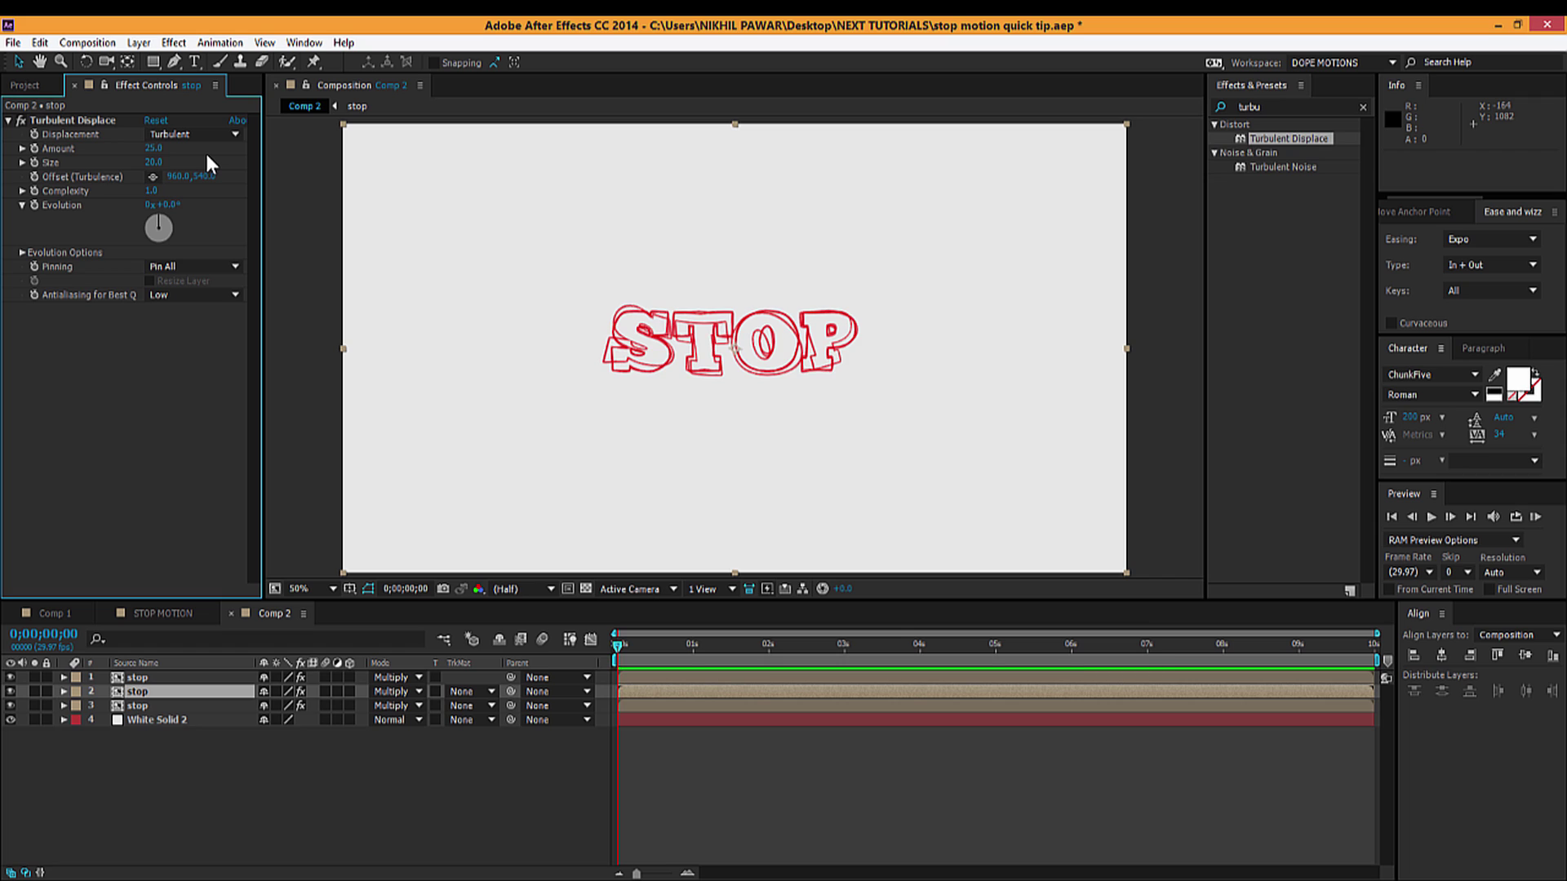
# Set the third stop copy's Amount to 40 and Size to 25, then scrub to preview
pyautogui.click(149, 705)
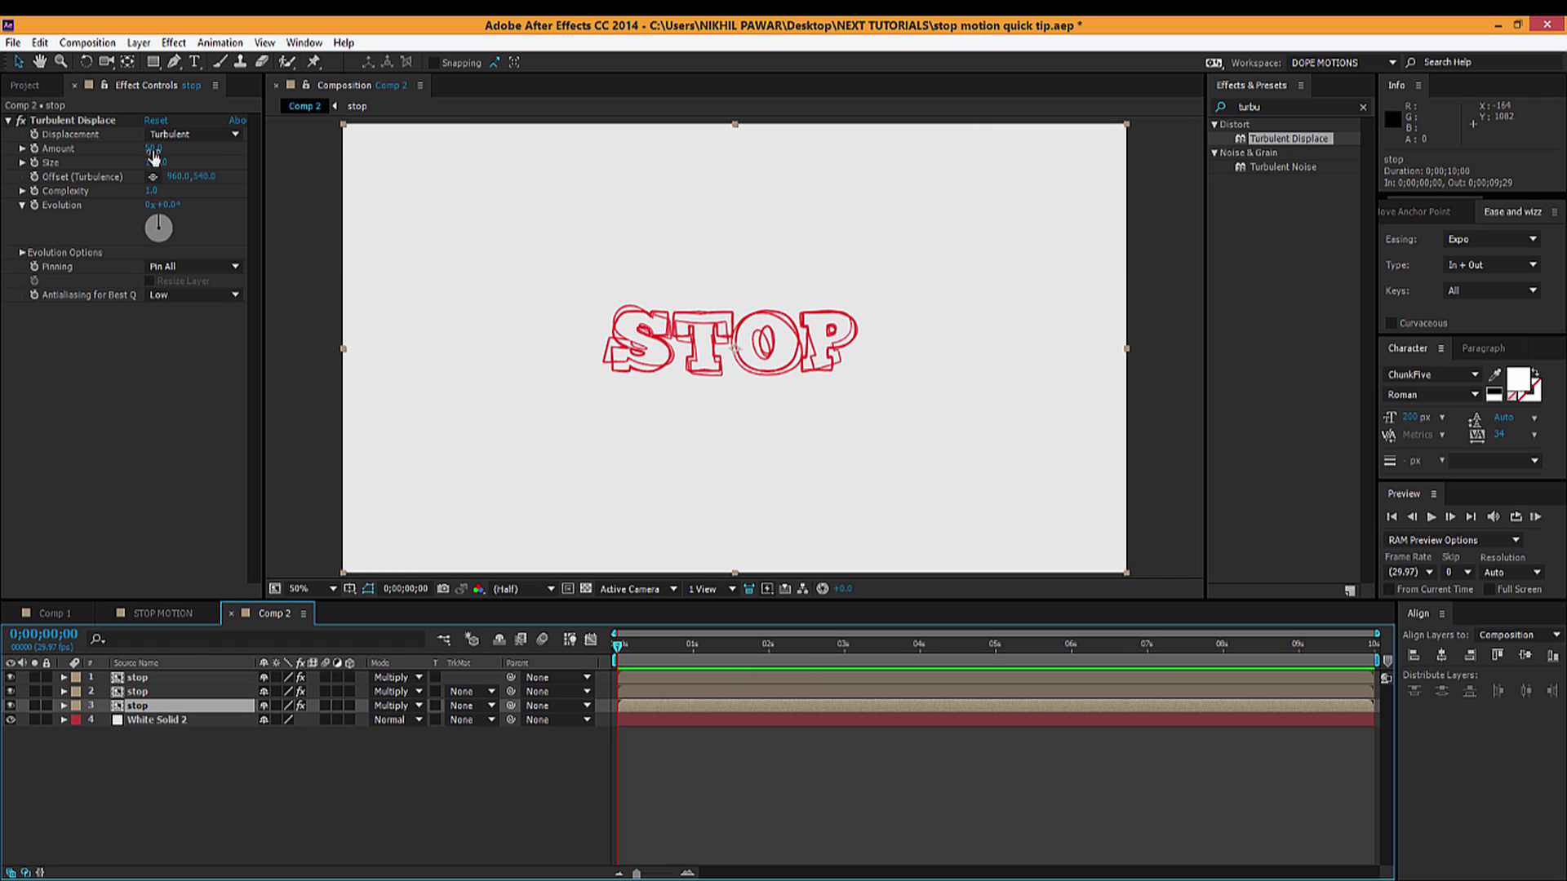
pyautogui.click(154, 147)
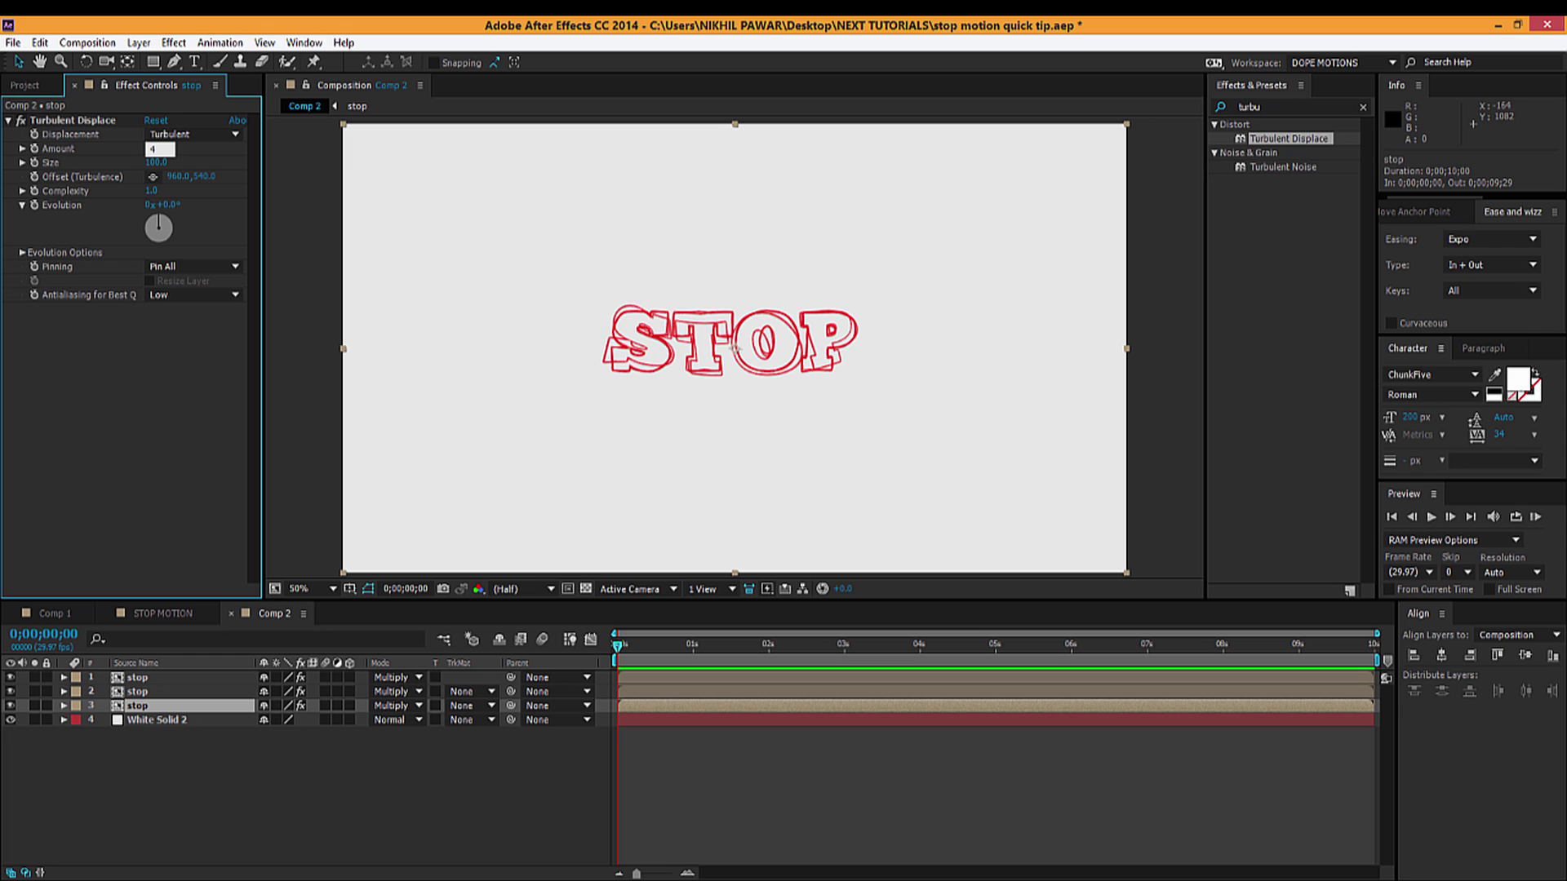
pyautogui.write('40')
pyautogui.press('Return')
pyautogui.click(157, 162)
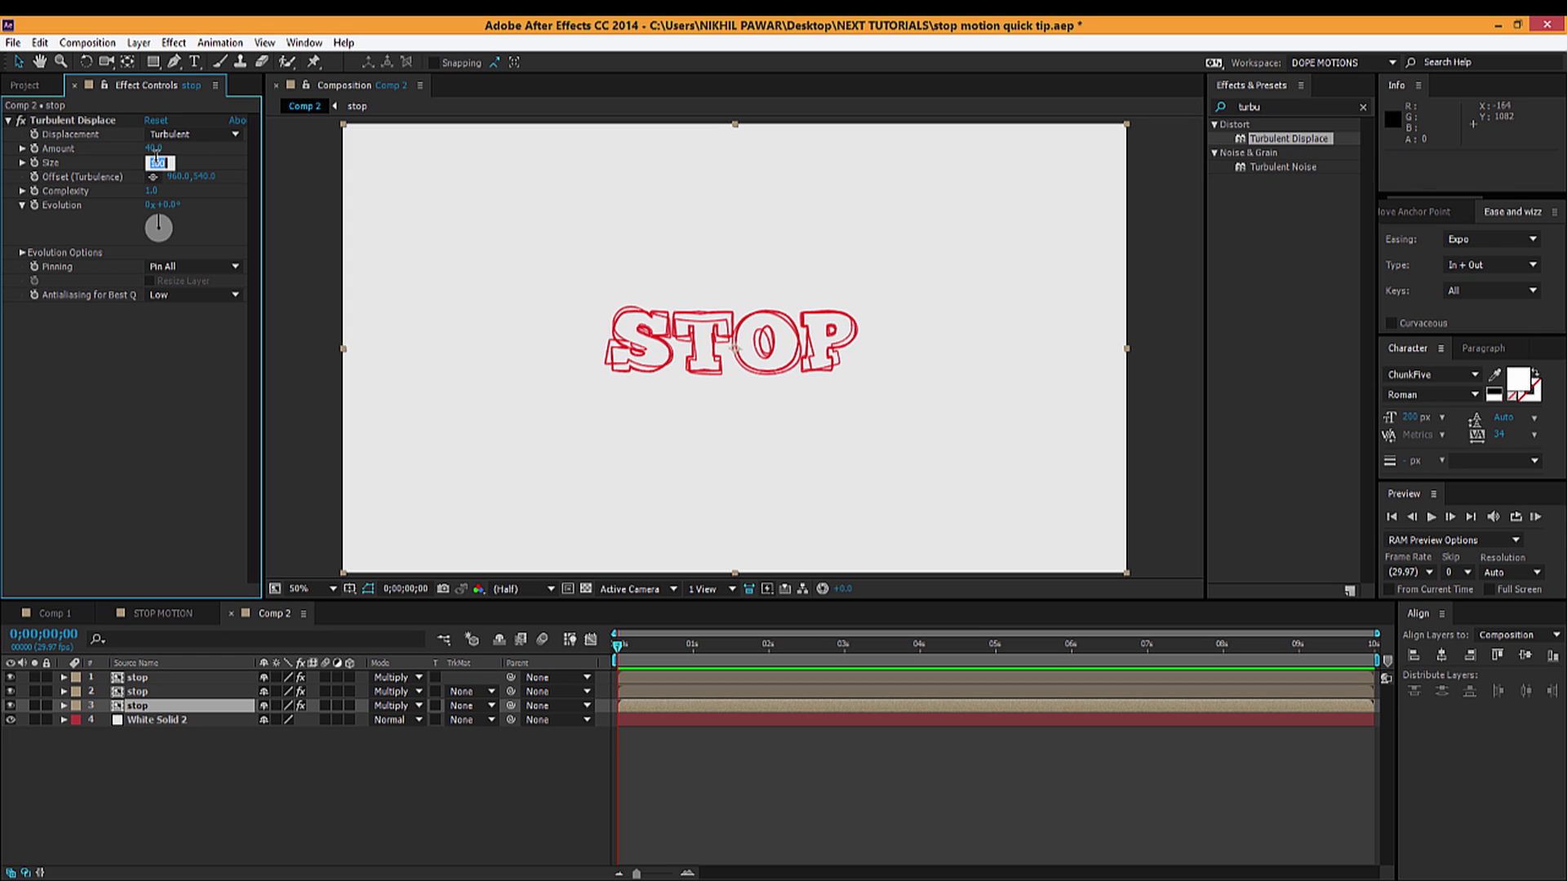
pyautogui.press('Return')
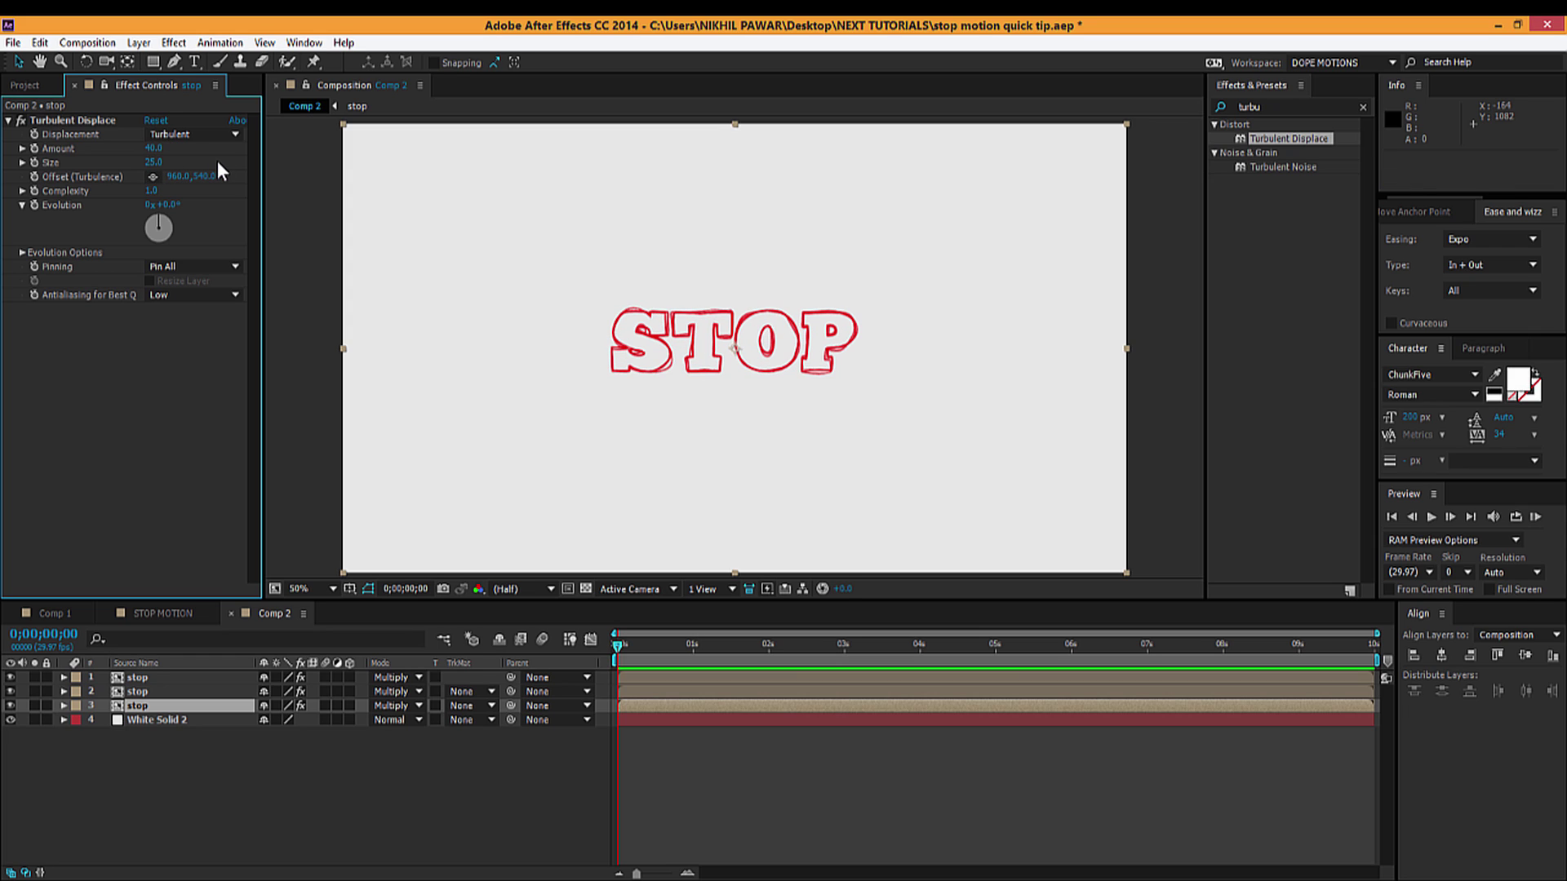
pyautogui.moveTo(643, 645); pyautogui.dragTo(681, 649)
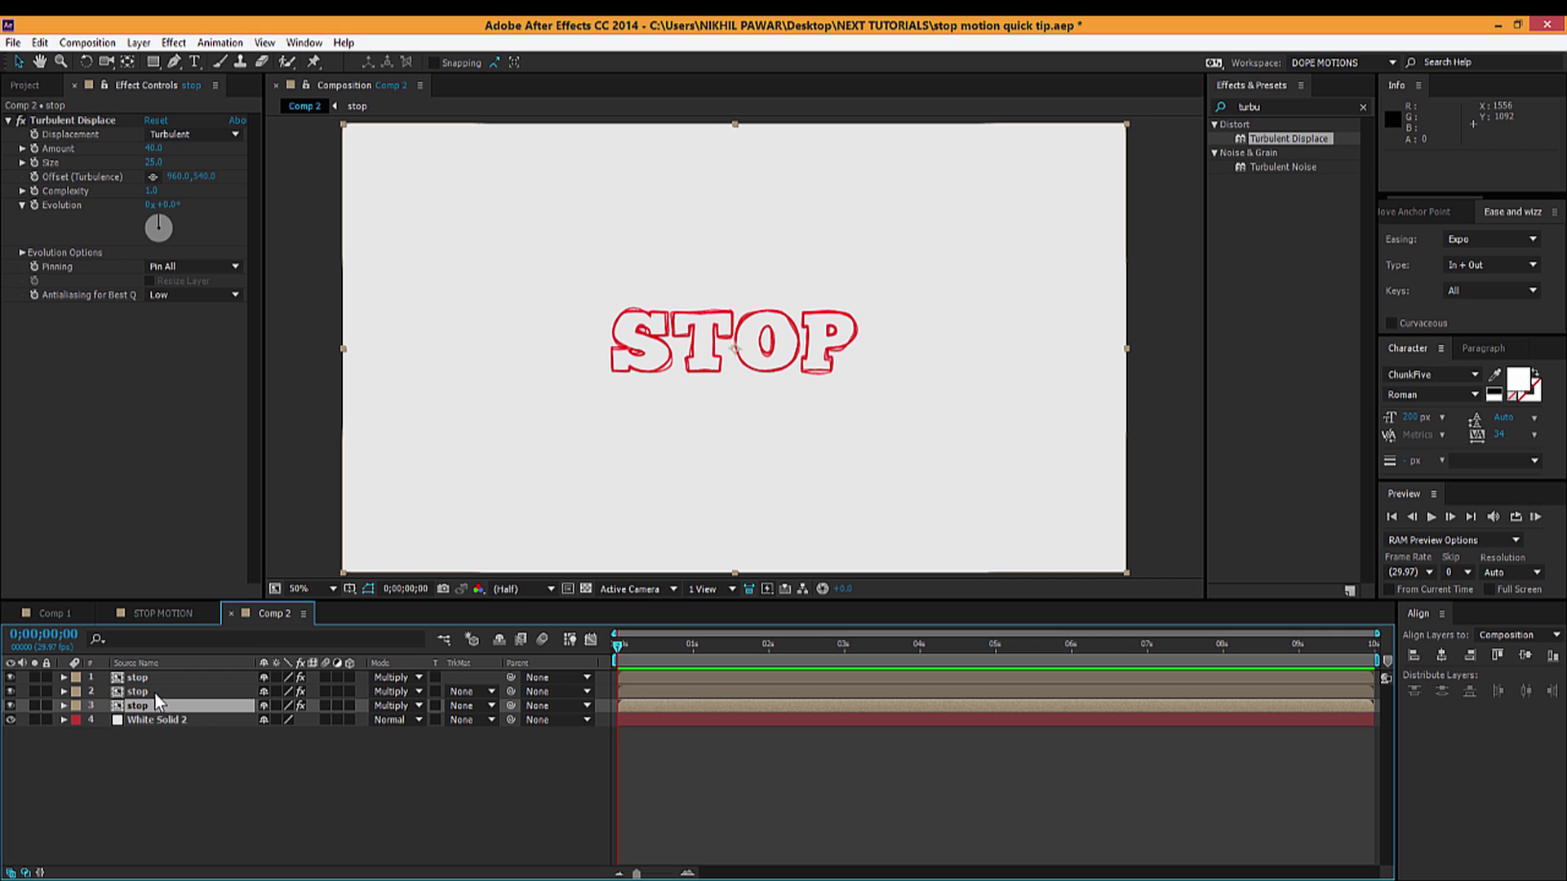
# Keyframe the first STOP layer's Evolution from 0x at the start to 99x at the end
pyautogui.keyDown('ctrl'); pyautogui.click(167, 674); pyautogui.keyUp('ctrl')
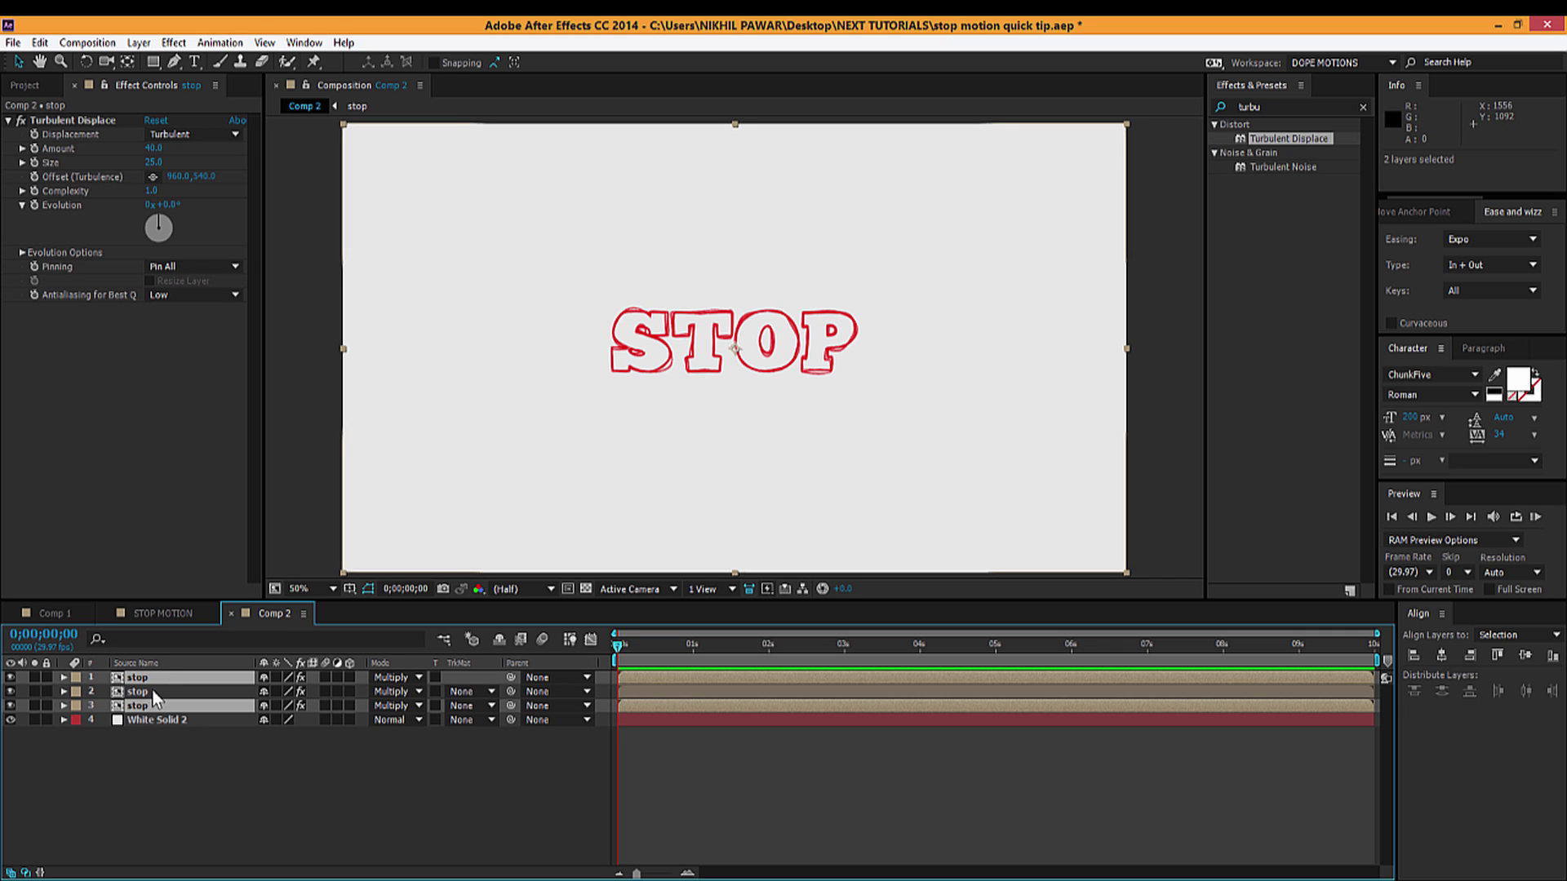
pyautogui.keyDown('ctrl'); pyautogui.click(153, 690); pyautogui.keyUp('ctrl')
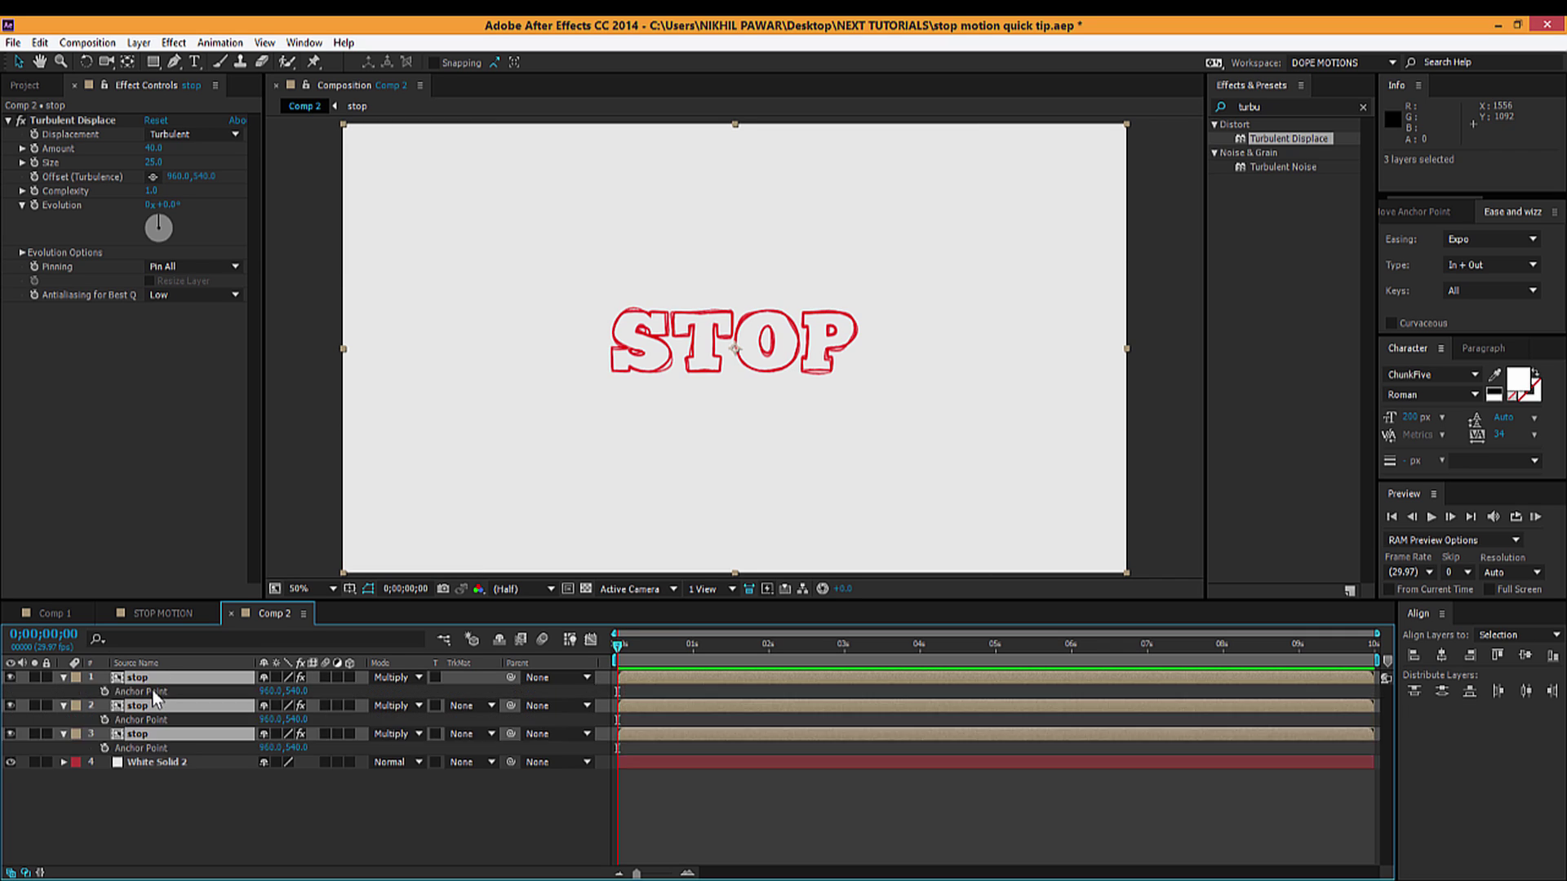
pyautogui.press('e')
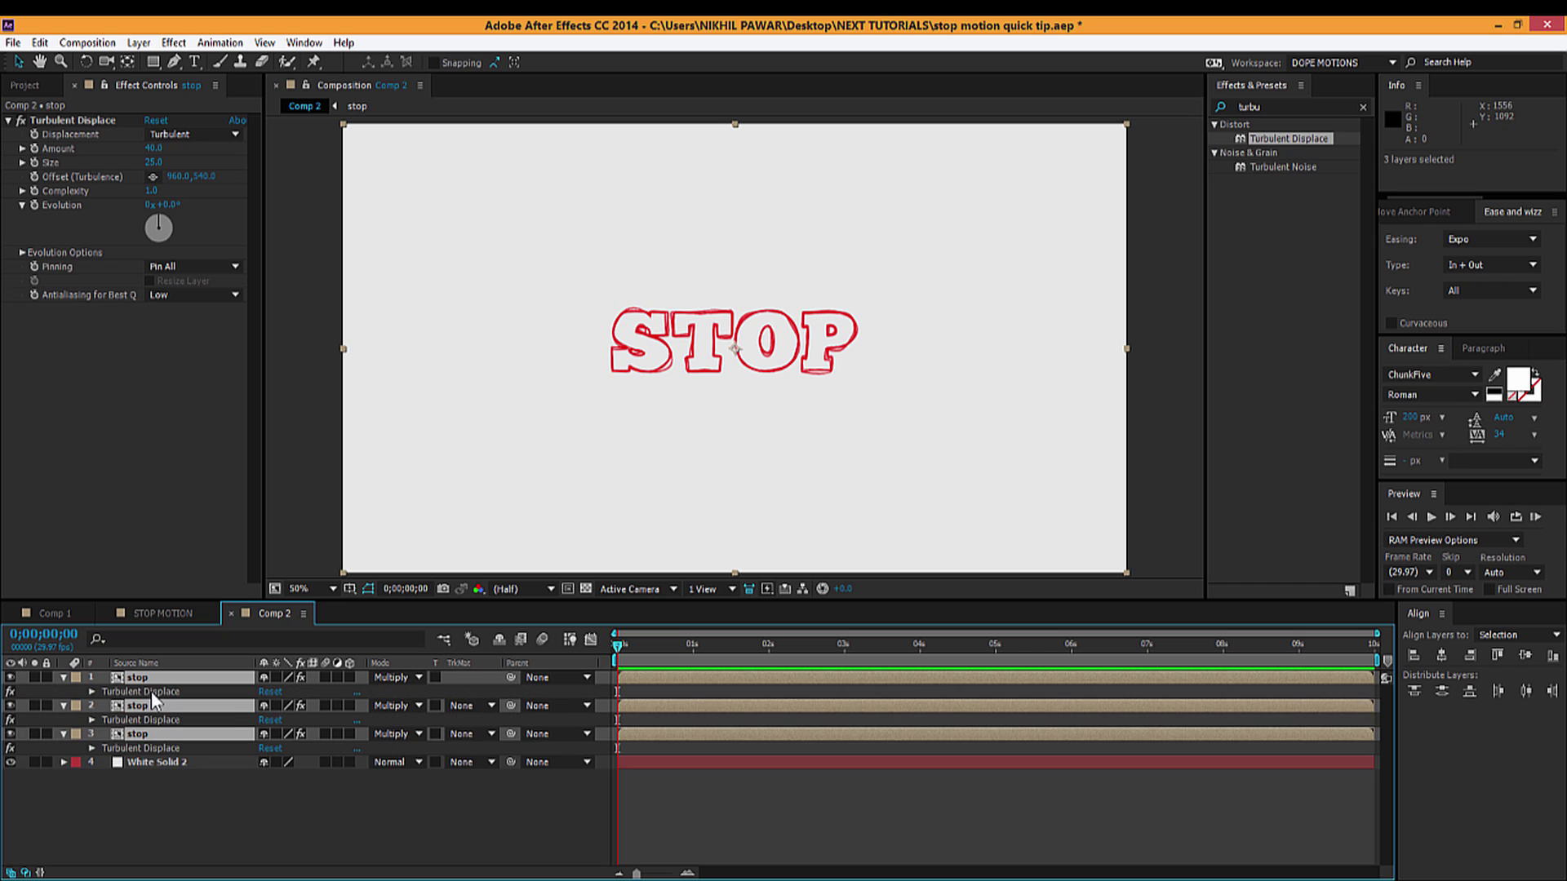
pyautogui.click(93, 691)
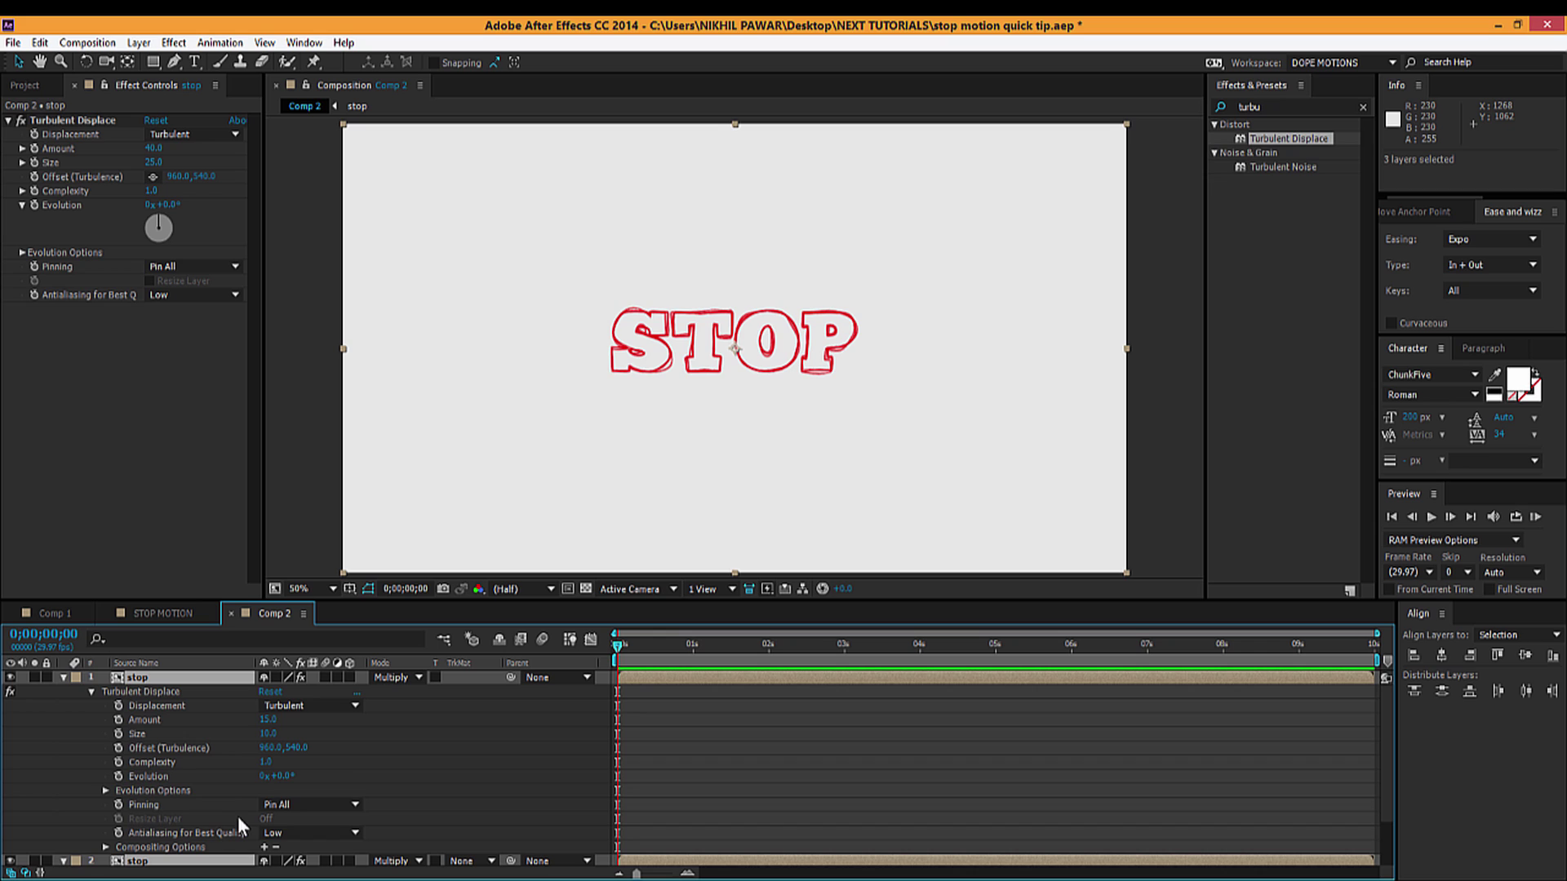
pyautogui.click(120, 776)
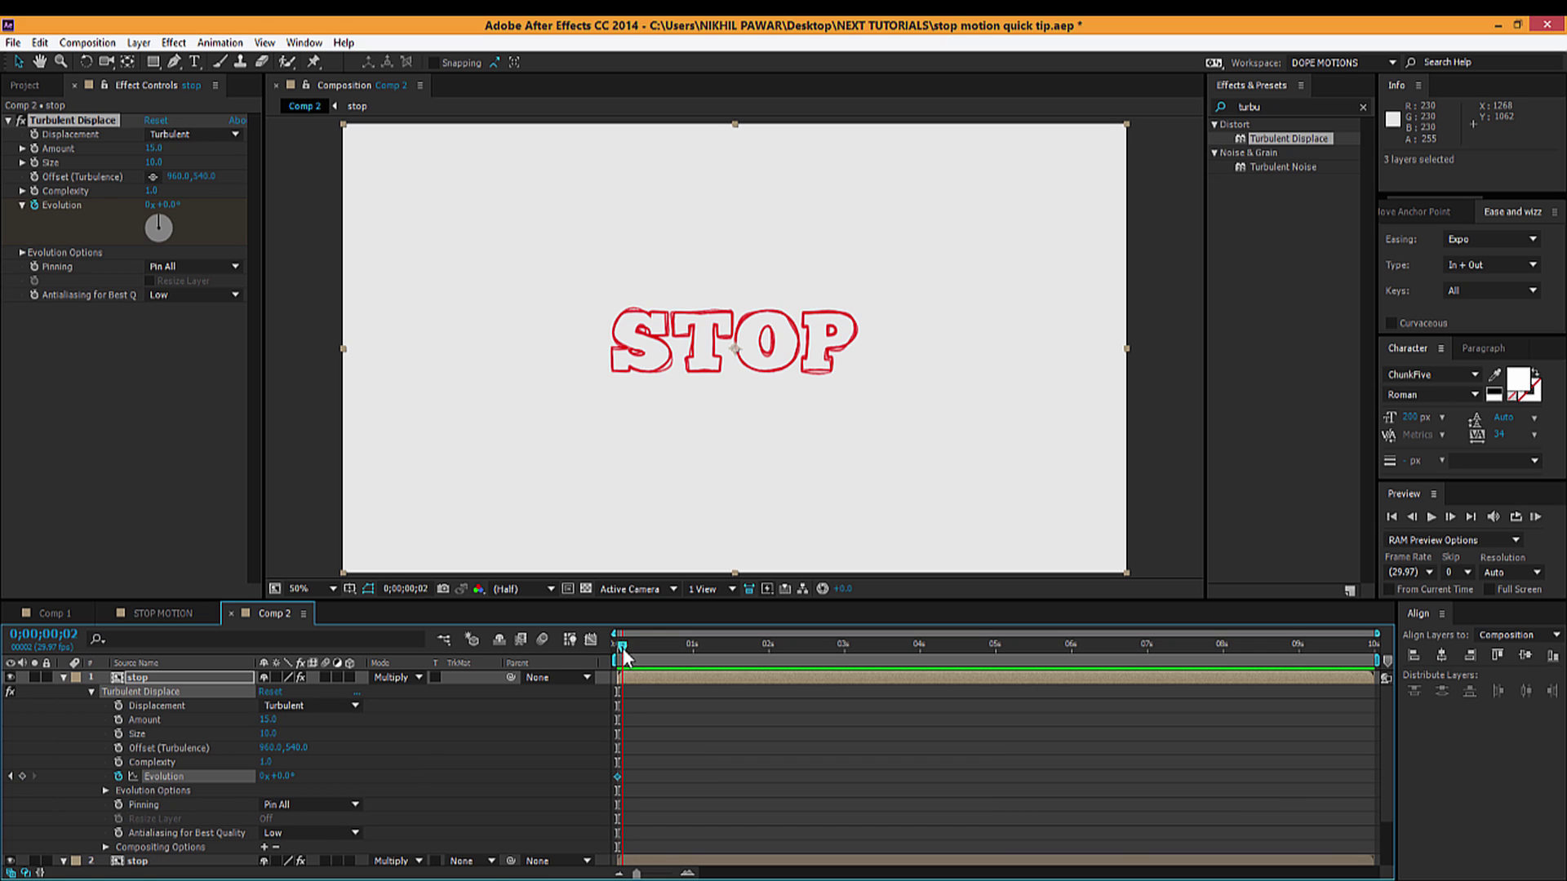
pyautogui.moveTo(624, 648); pyautogui.dragTo(1357, 677)
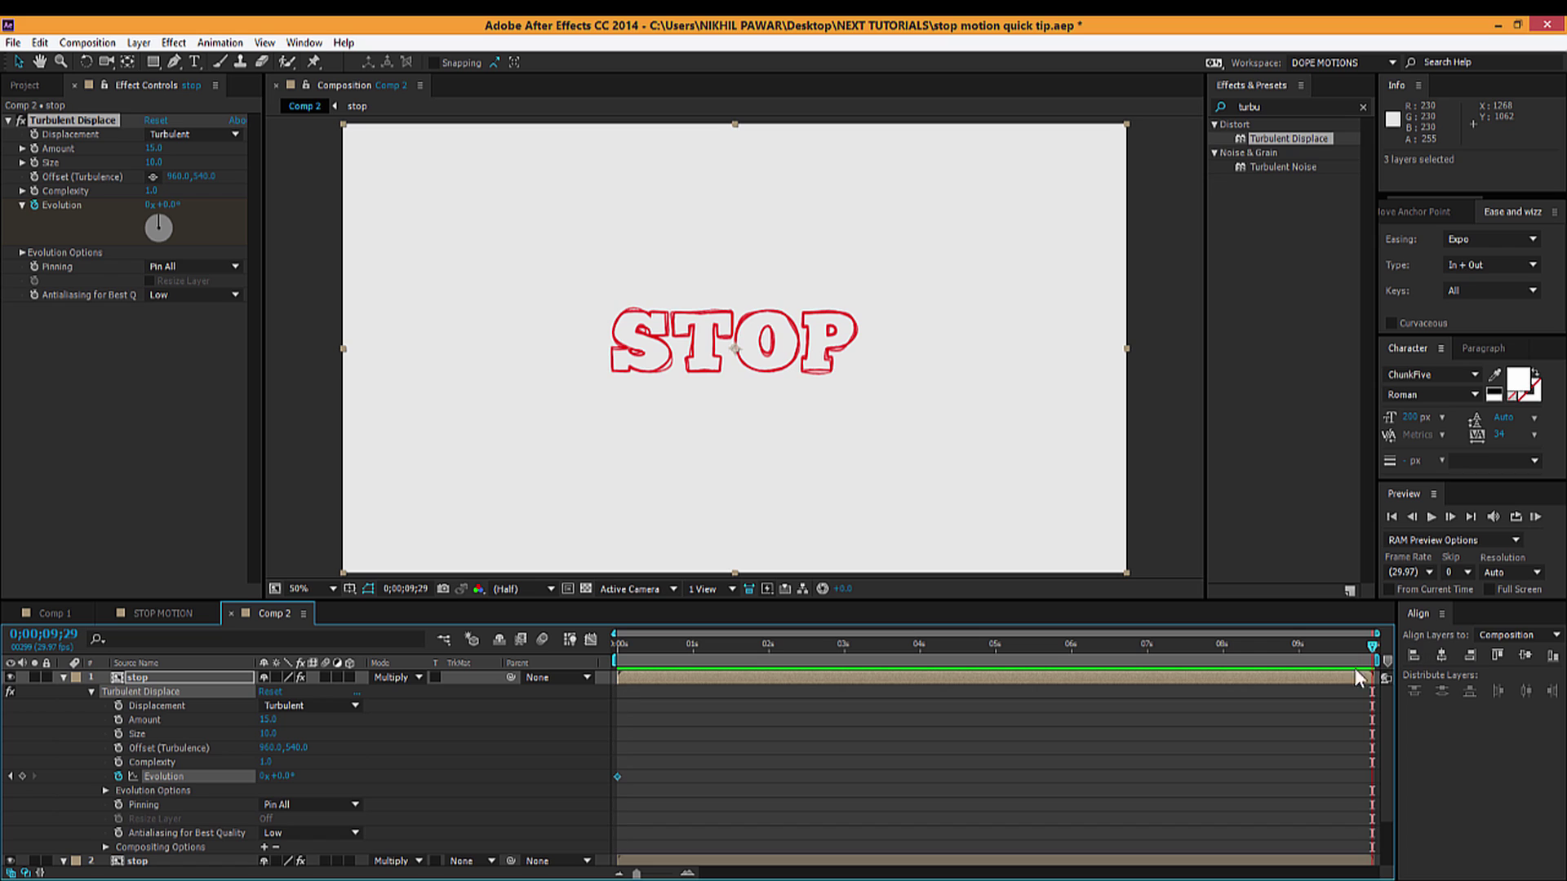
pyautogui.click(263, 776)
pyautogui.write('99')
pyautogui.click(343, 766)
pyautogui.click(63, 677)
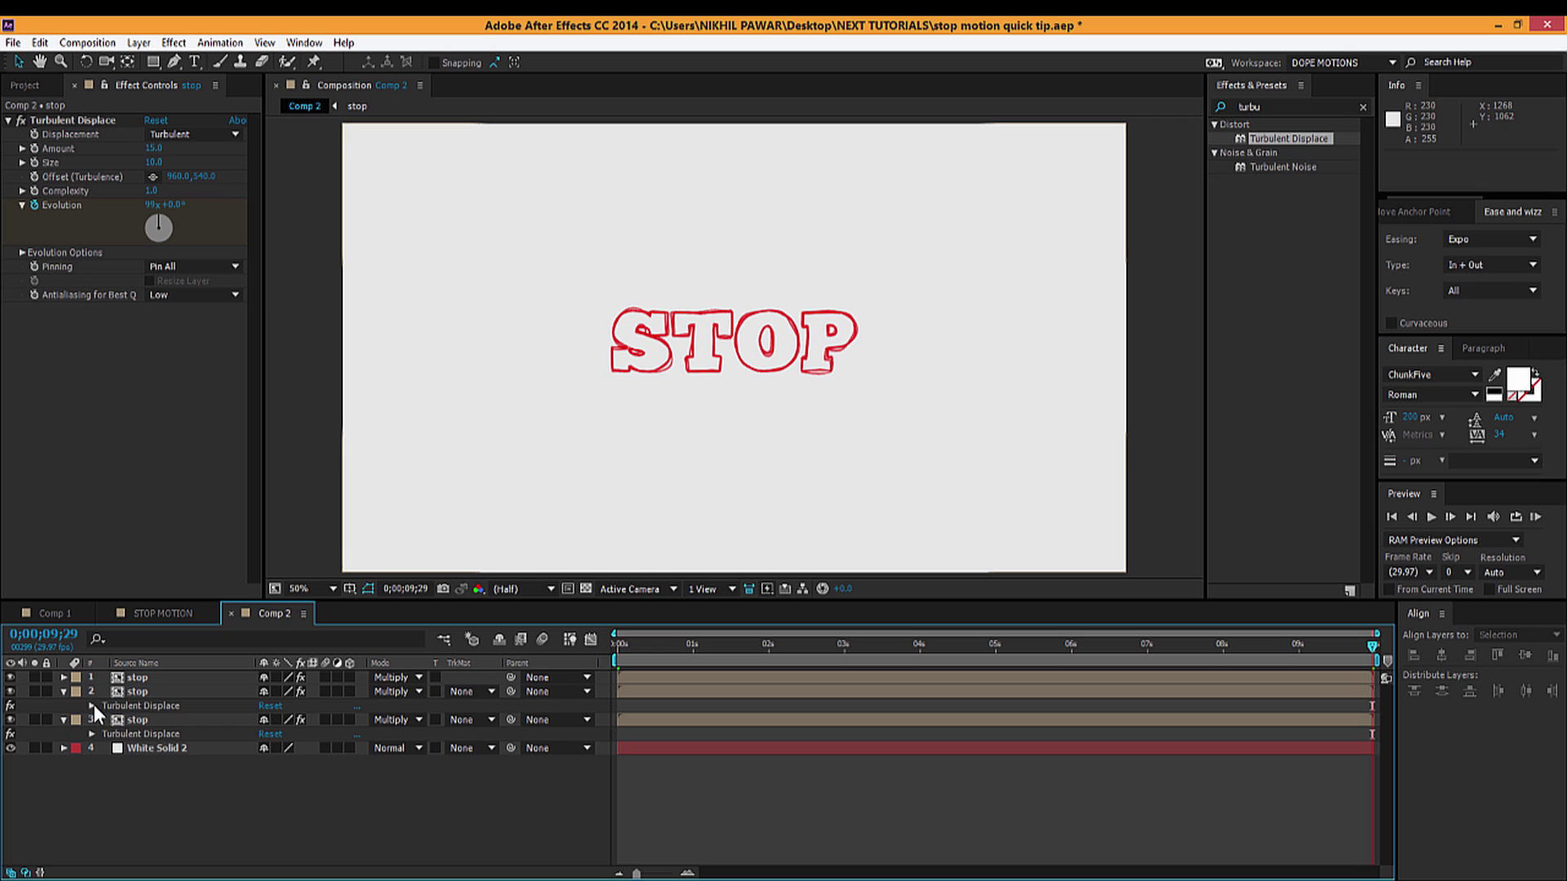
# Keyframe the second STOP layer's Evolution from 0x at the start to 99x at the end
pyautogui.click(93, 706)
pyautogui.moveTo(639, 644); pyautogui.dragTo(605, 650)
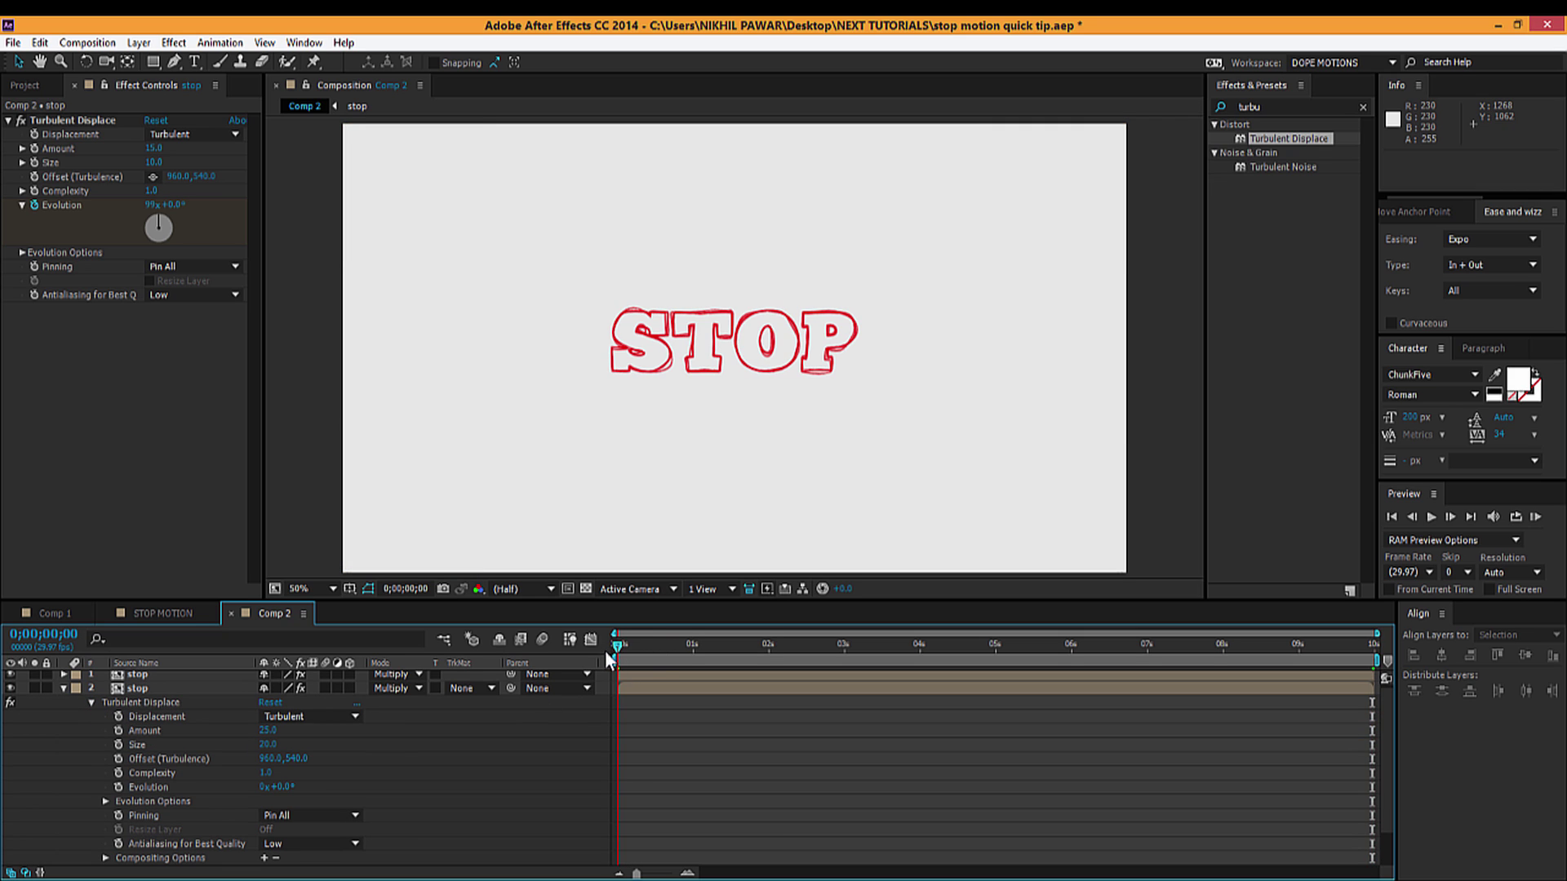
pyautogui.click(119, 787)
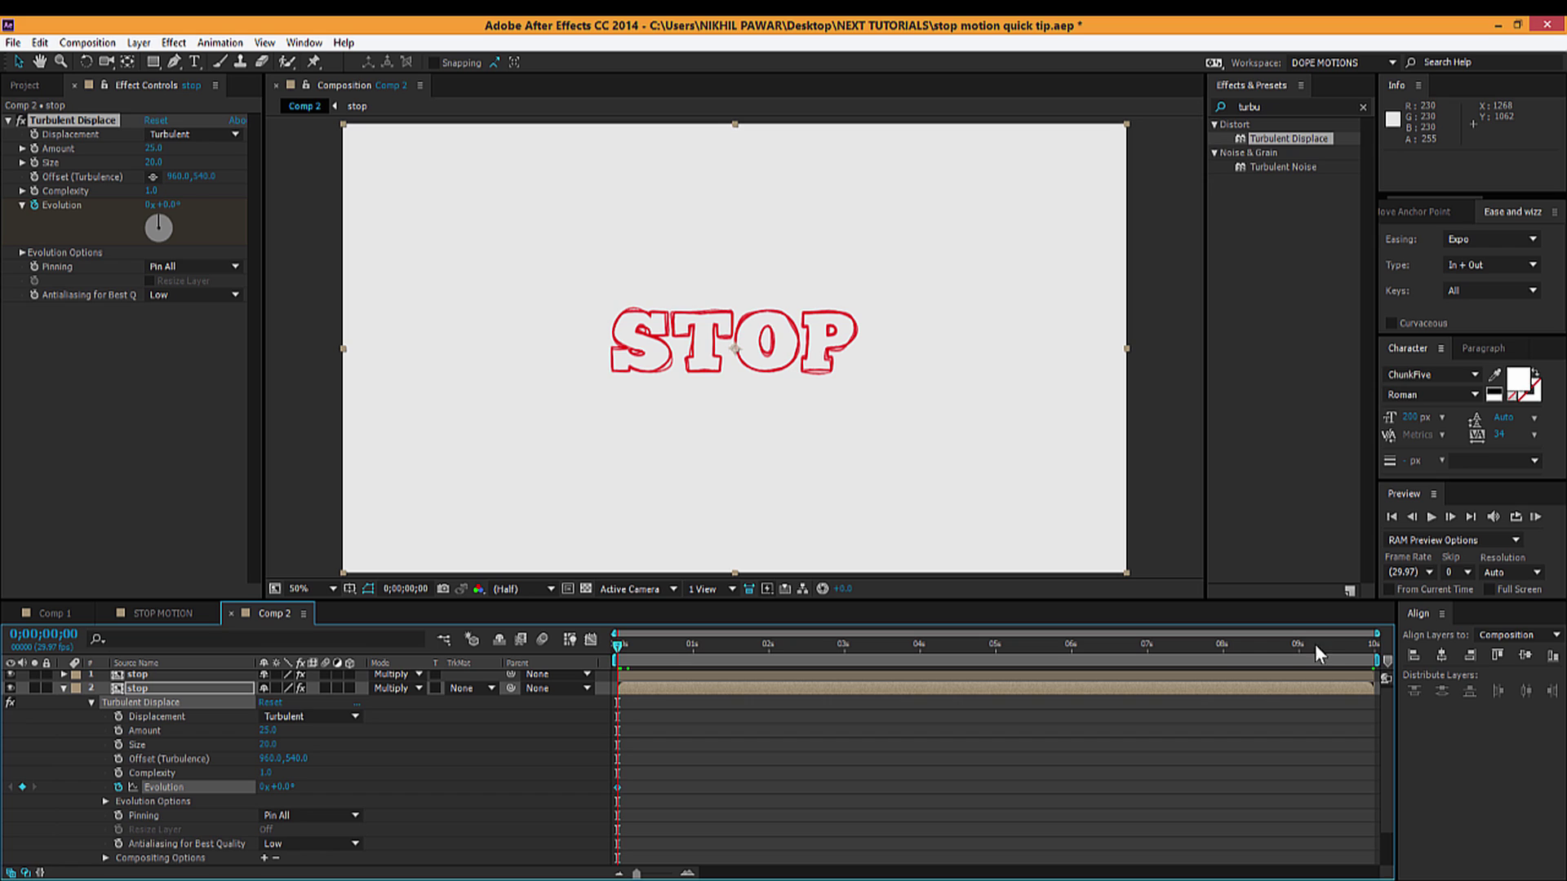
pyautogui.click(1373, 645)
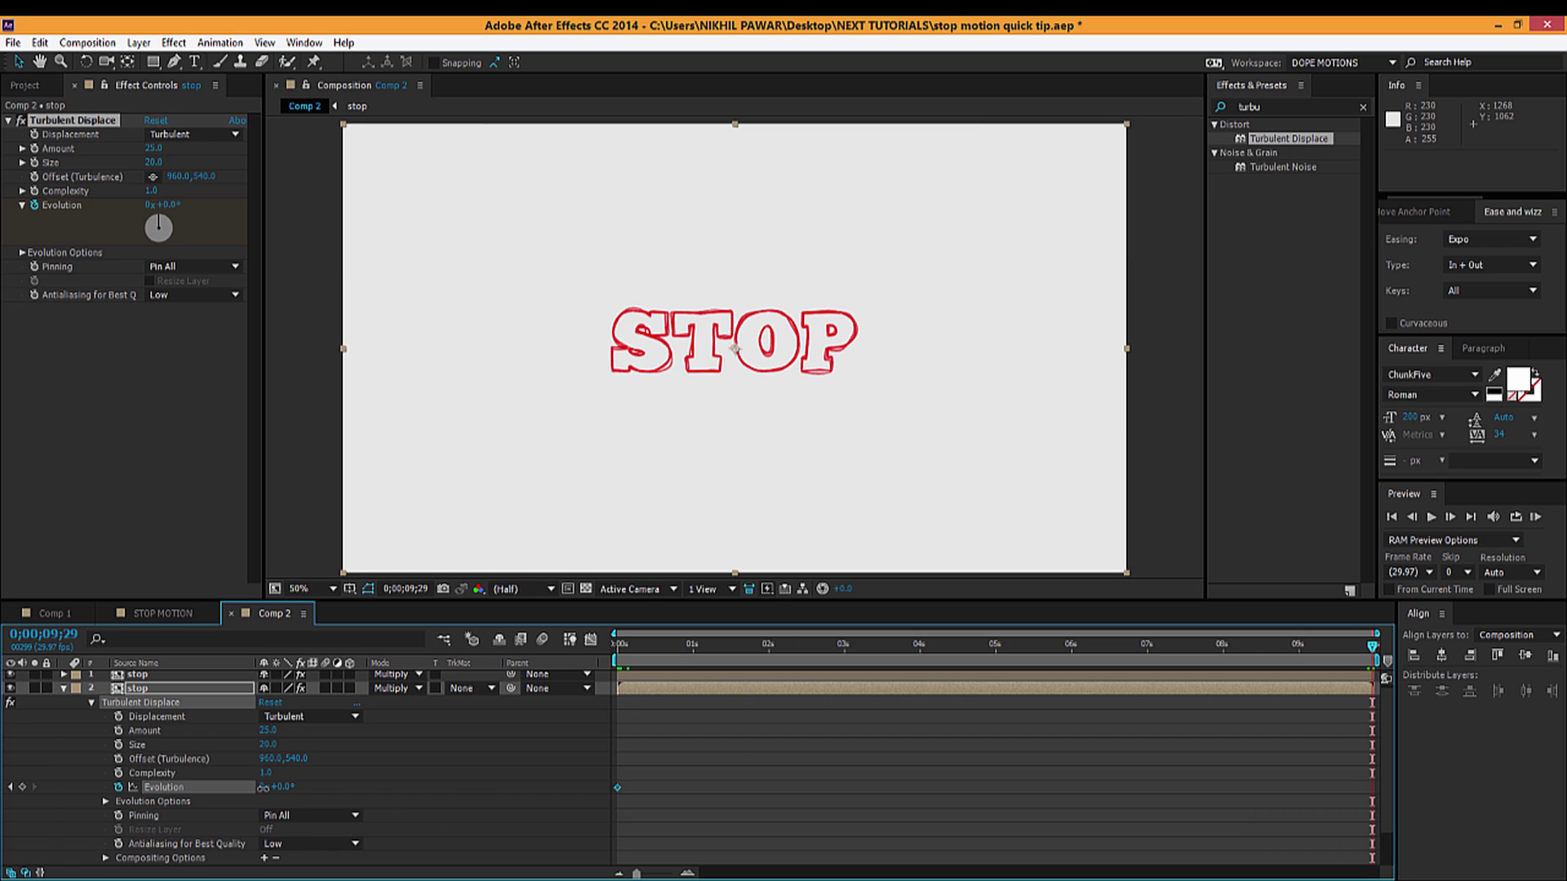
pyautogui.click(264, 787)
pyautogui.press('Return')
pyautogui.hotkey('ctrl', 'd')
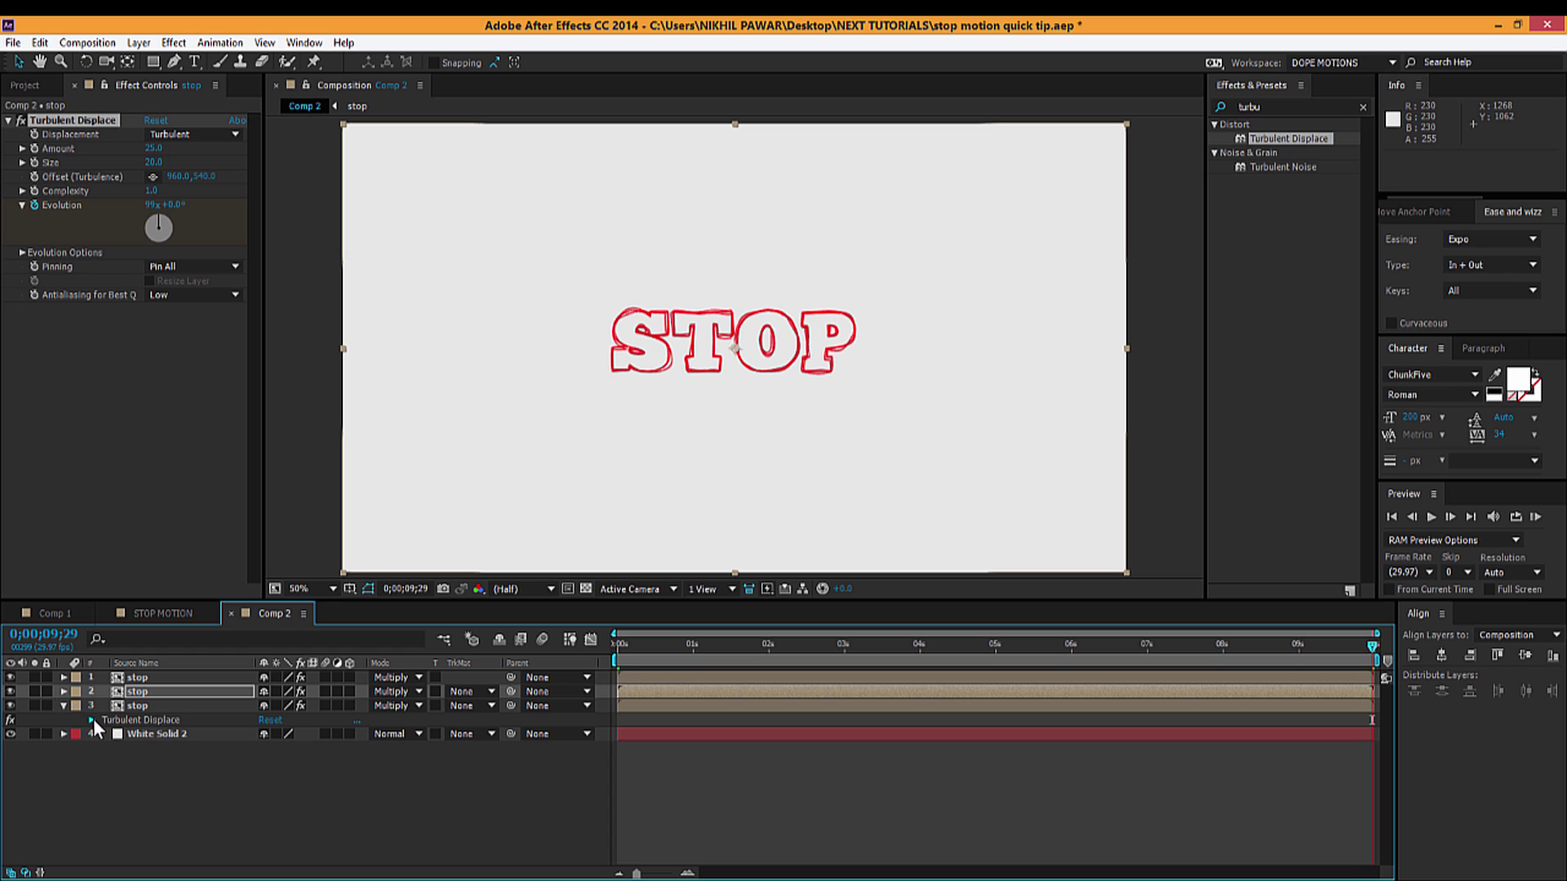
# Keyframe the third STOP layer's Evolution from 0x at the start to 99x at the end
pyautogui.press('Home')
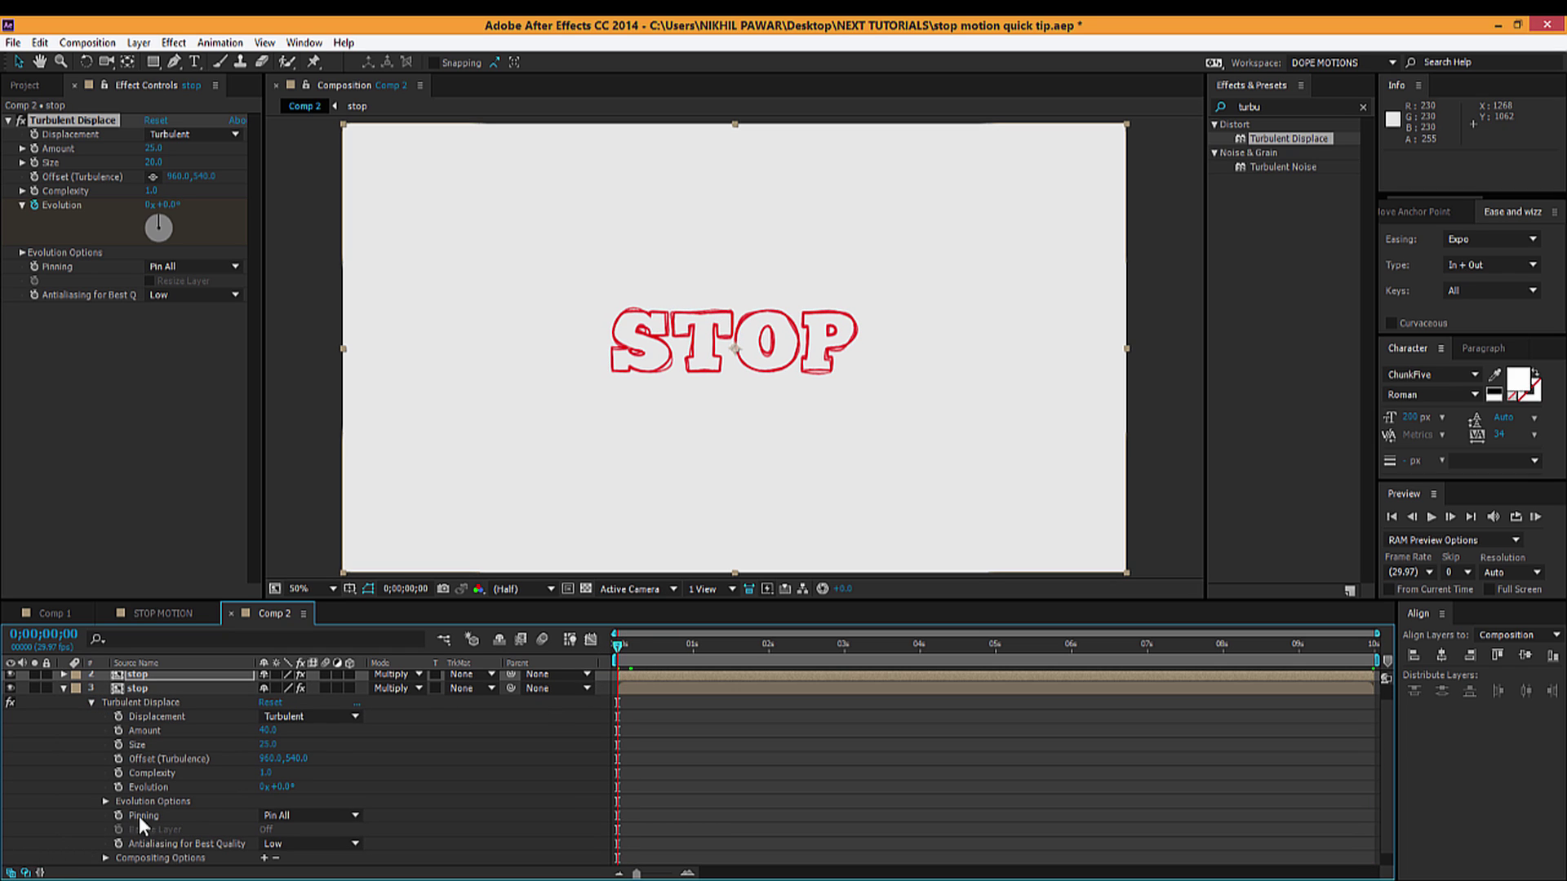
pyautogui.click(119, 786)
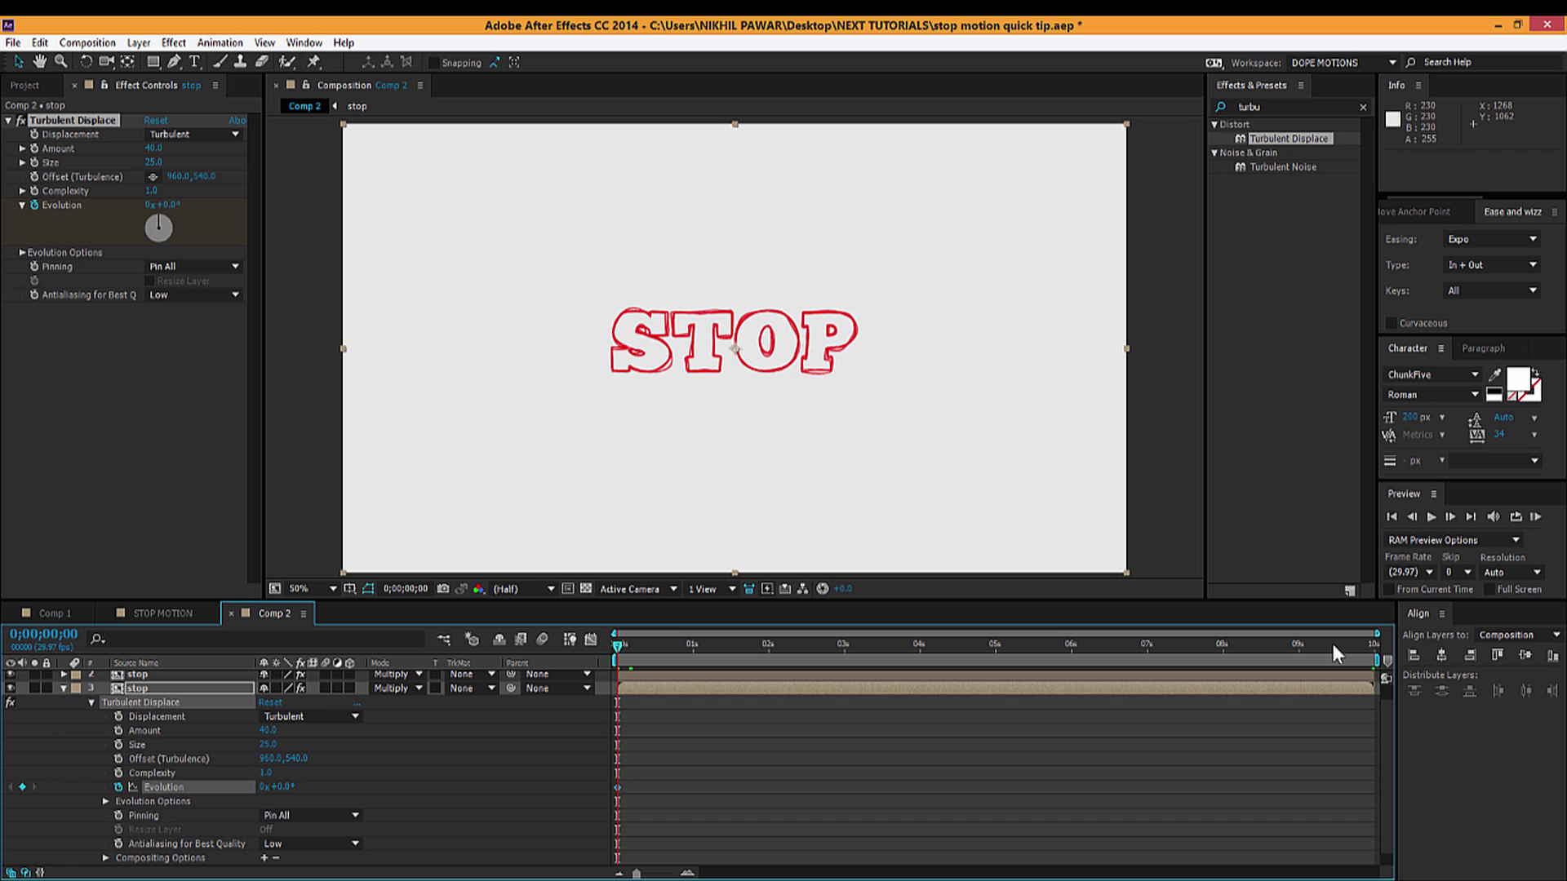
pyautogui.click(1375, 647)
pyautogui.click(1377, 649)
pyautogui.click(263, 793)
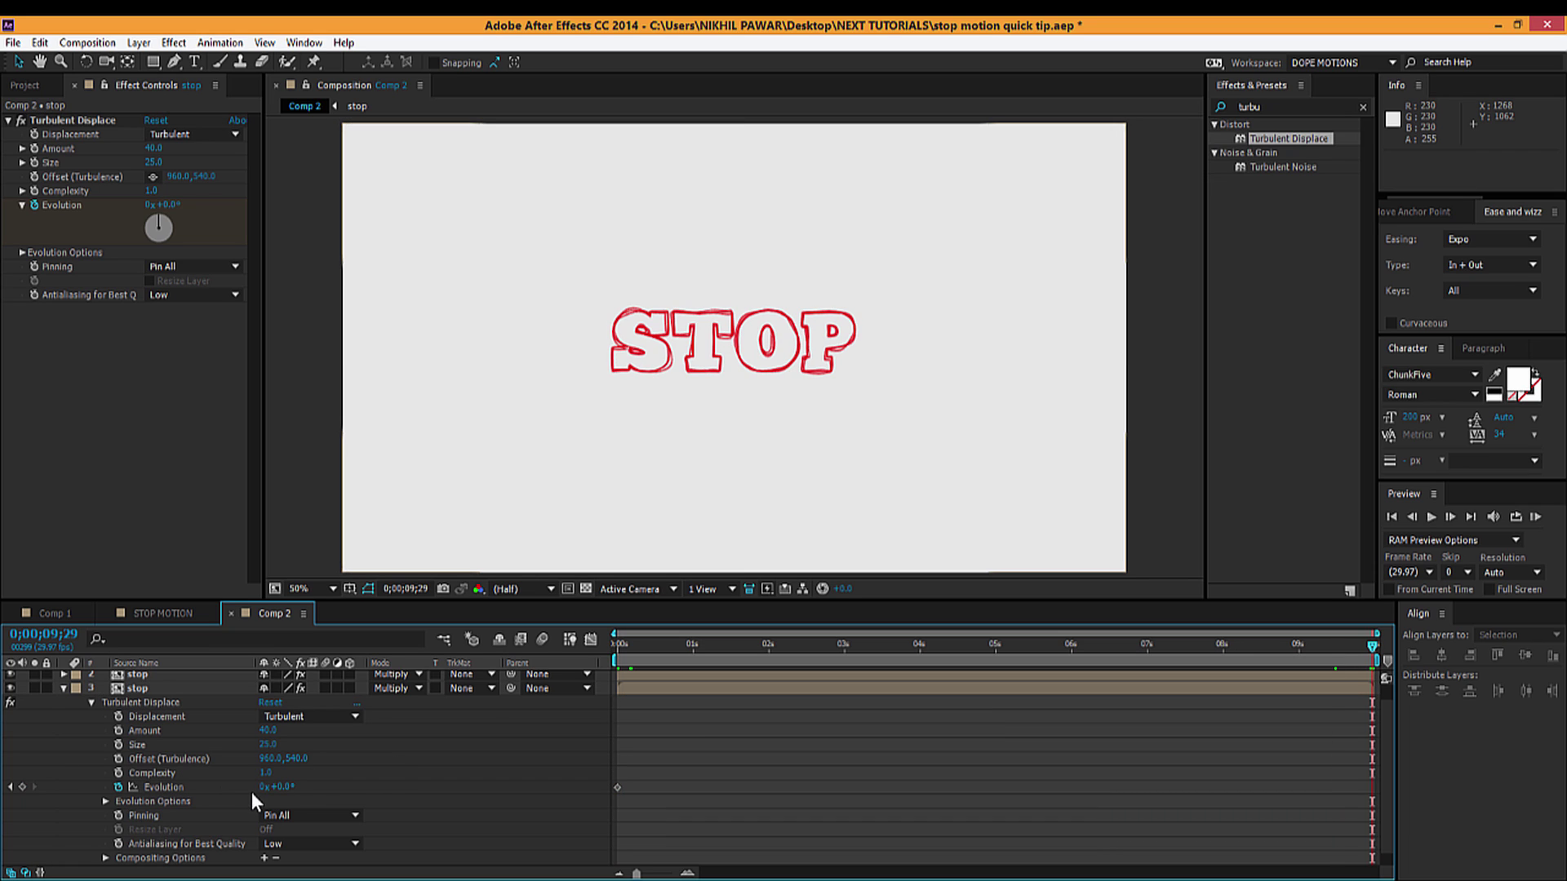
pyautogui.click(263, 787)
pyautogui.write('99')
pyautogui.press('Return')
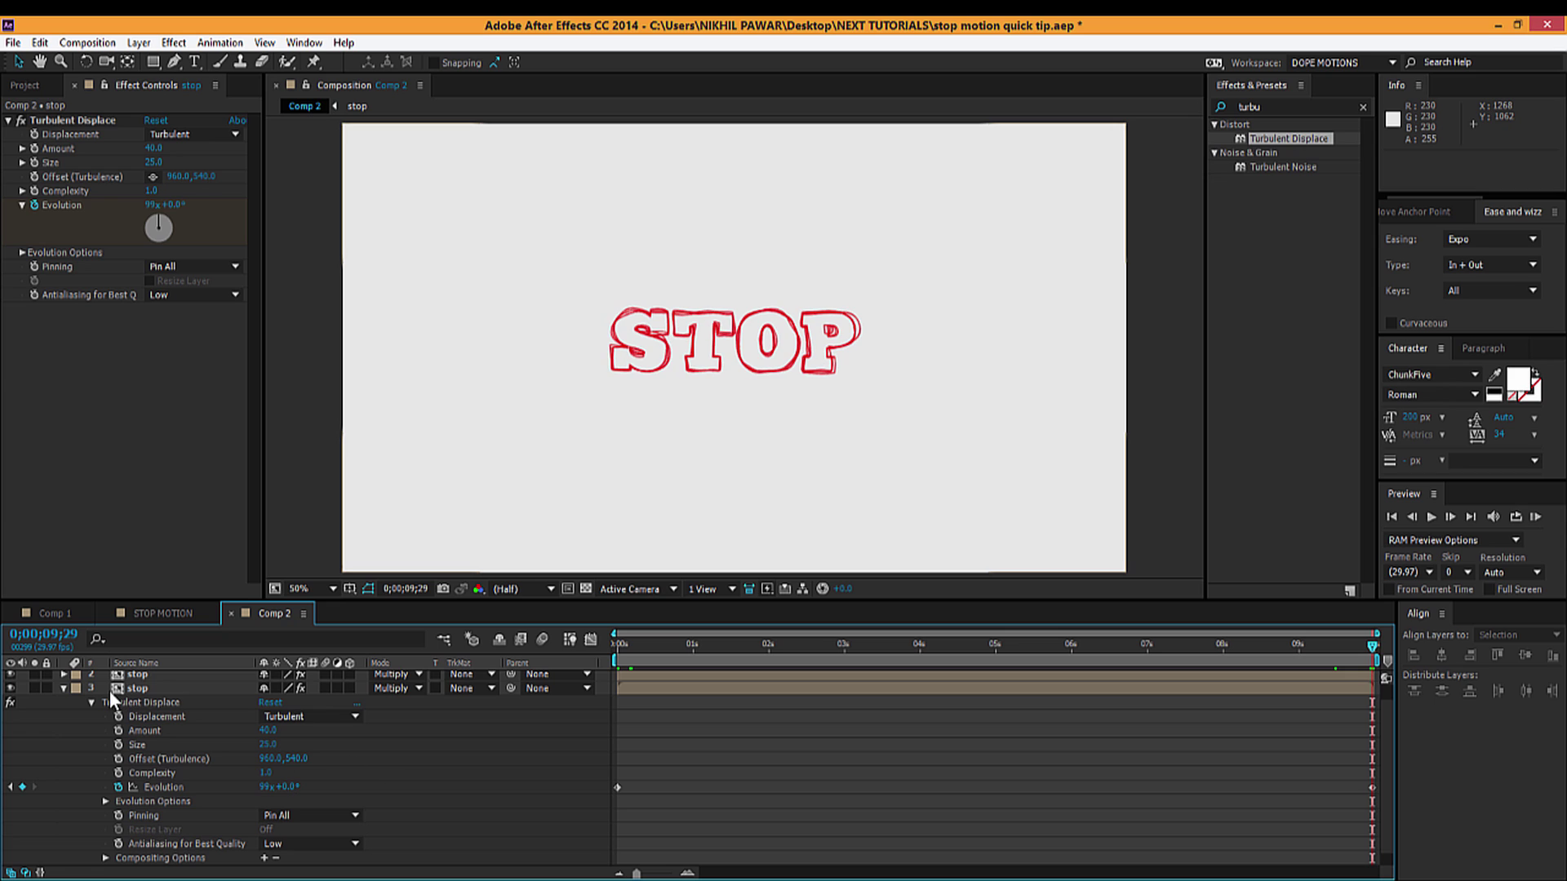
# Scrub the timeline to preview the jittering STOP outline
pyautogui.click(65, 689)
pyautogui.click(655, 643)
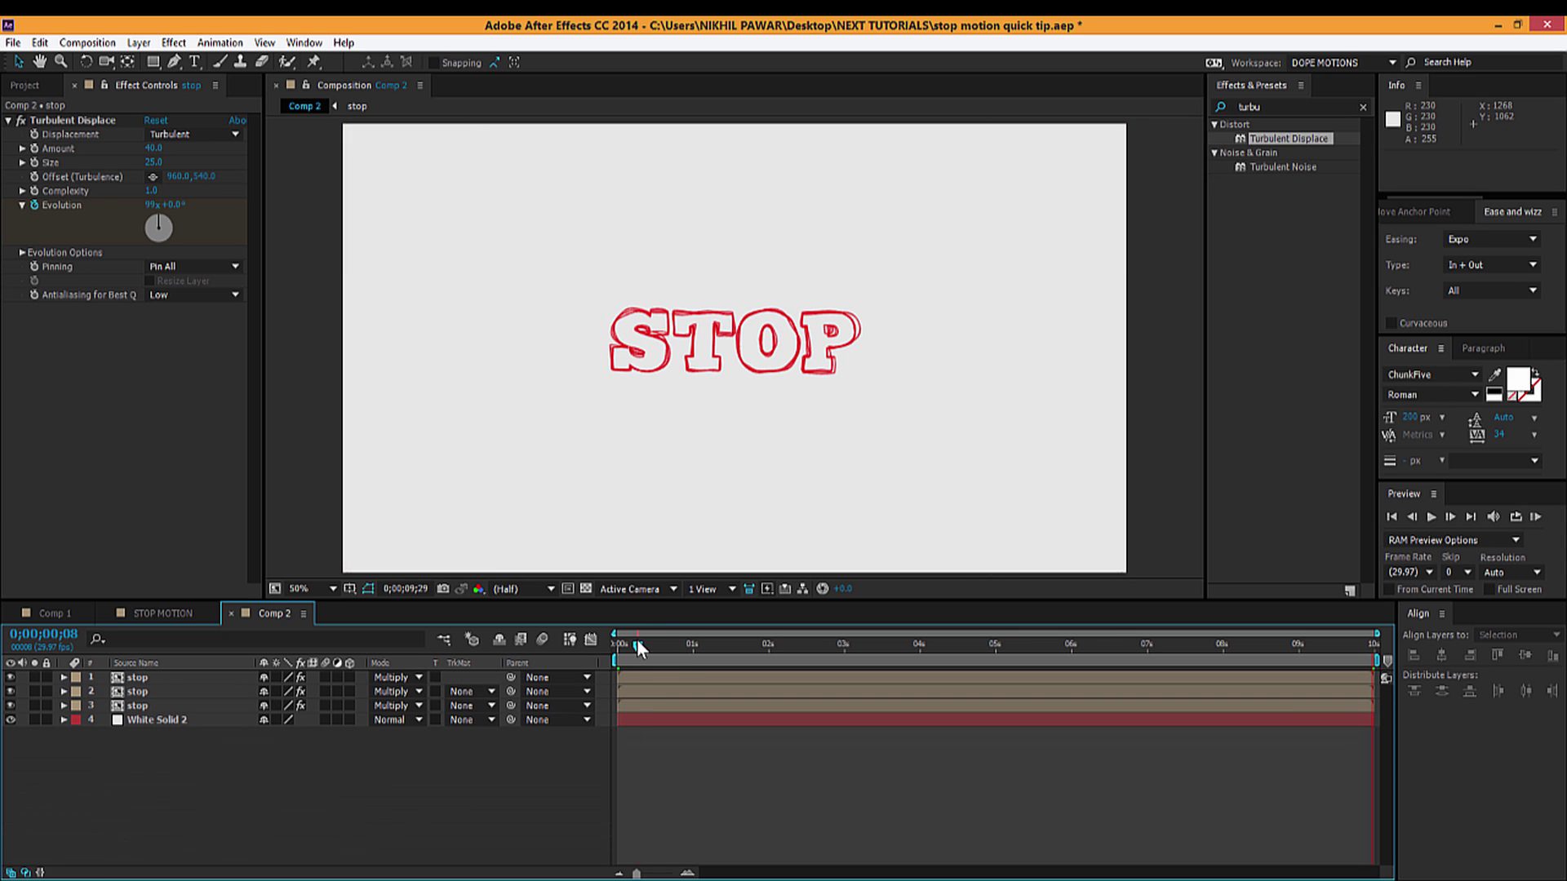
pyautogui.moveTo(677, 645); pyautogui.dragTo(790, 688)
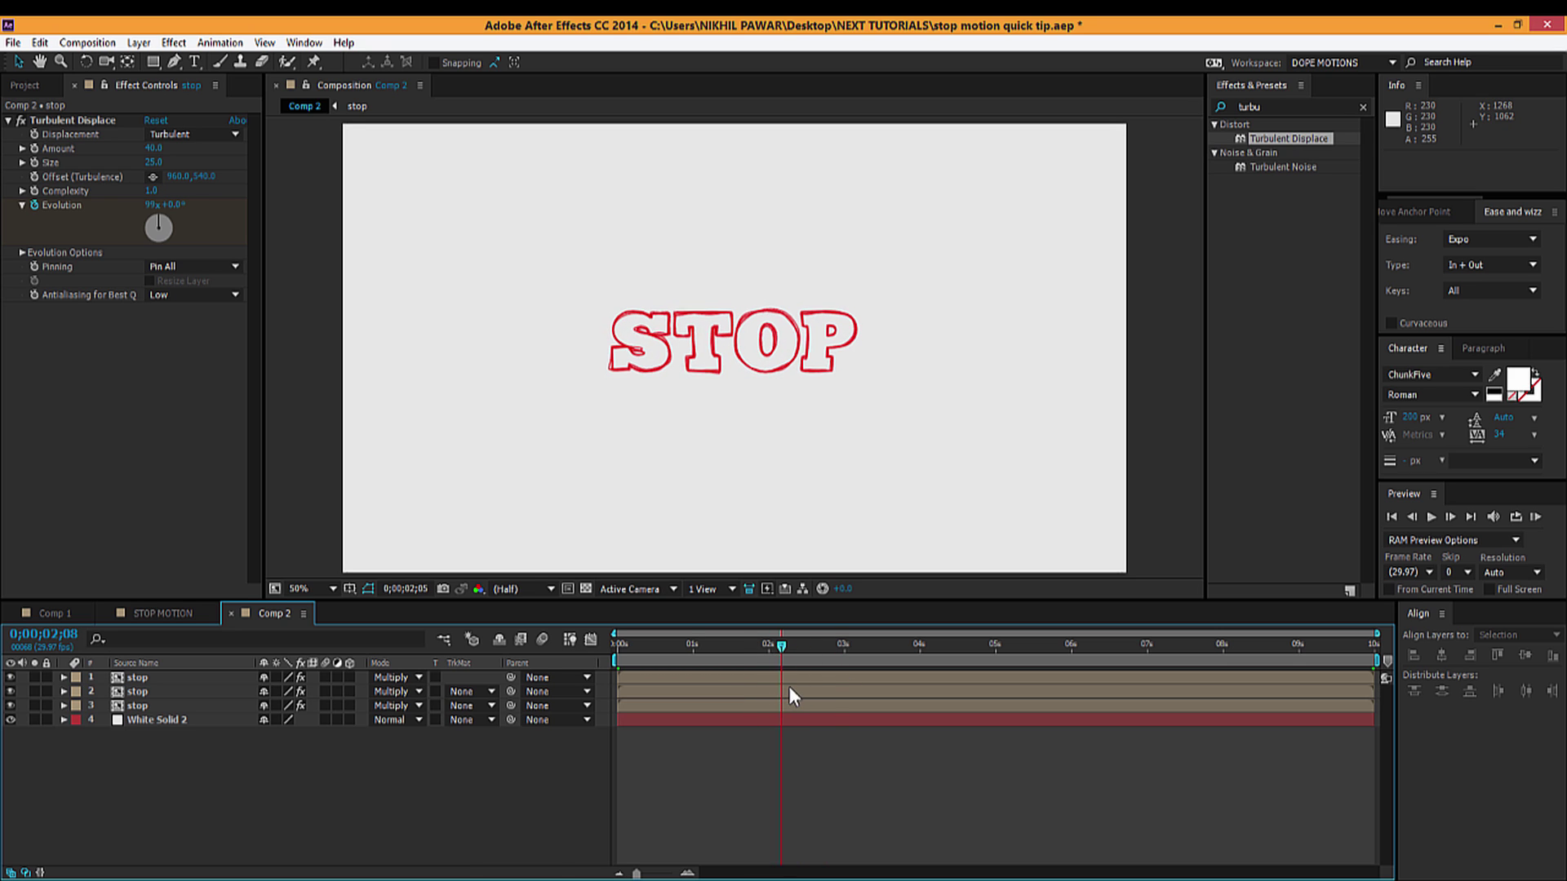
# Search the effects list for 'poster' and pick Posterize Time
pyautogui.click(1294, 110)
pyautogui.doubleClick(1237, 108)
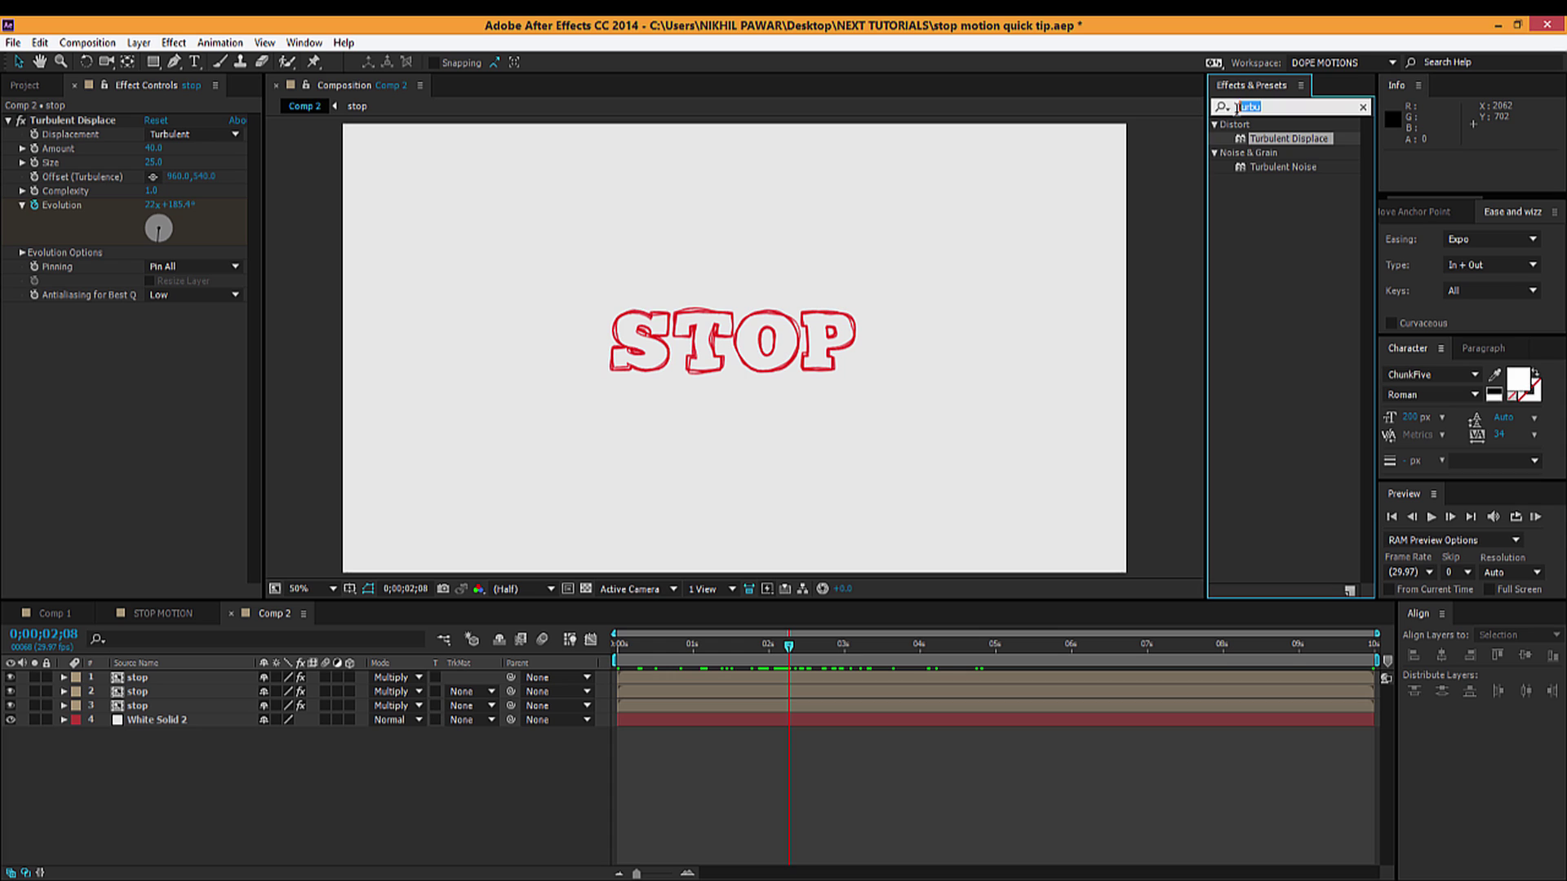
pyautogui.press('BackSpace')
pyautogui.write('poster')
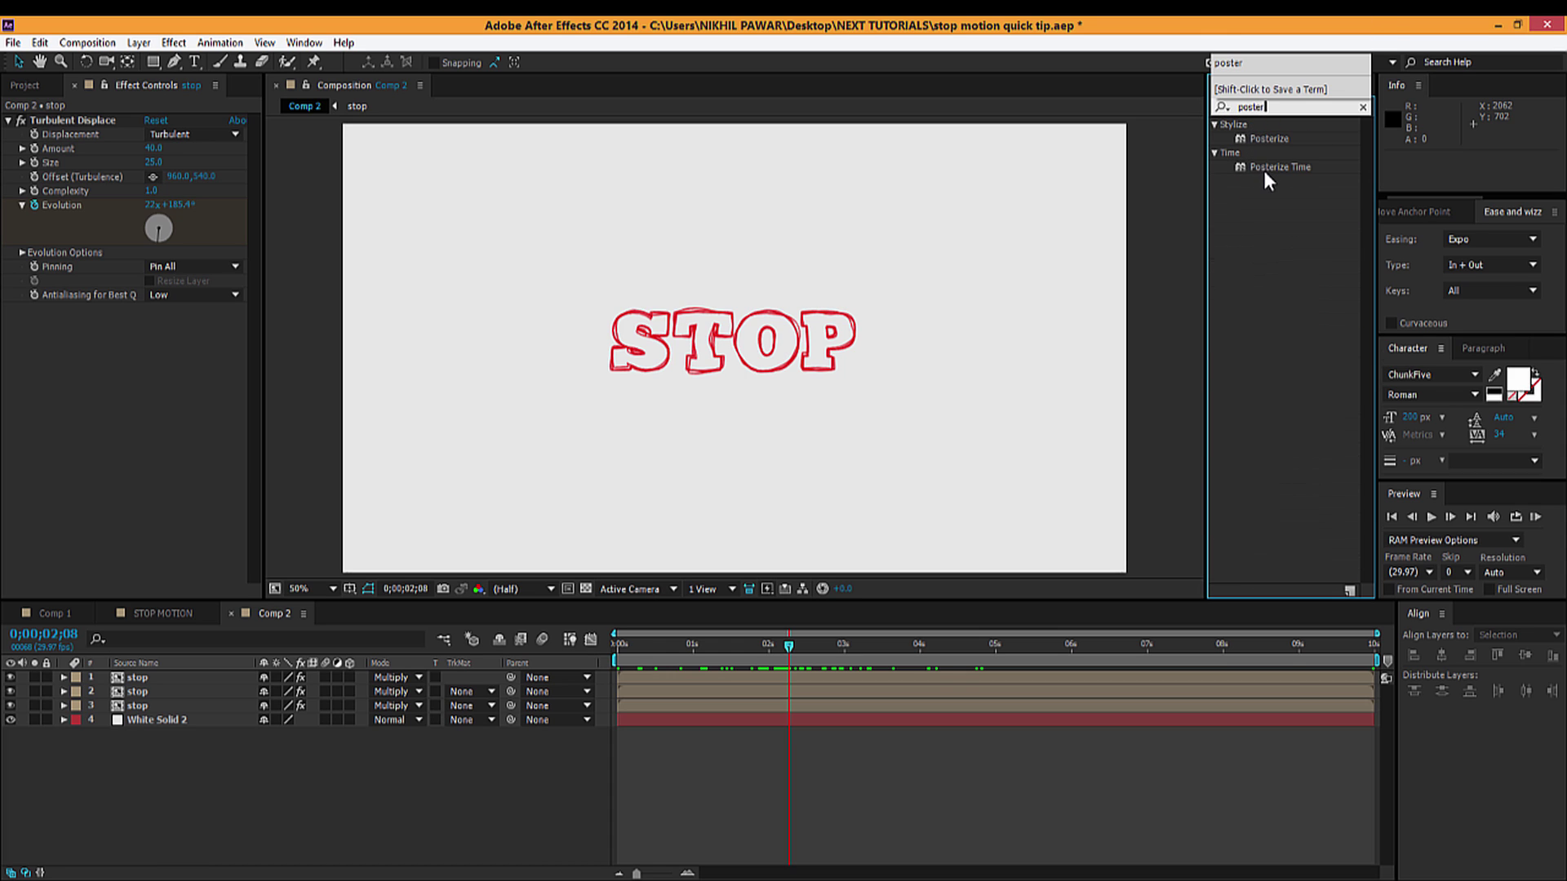
pyautogui.click(1268, 168)
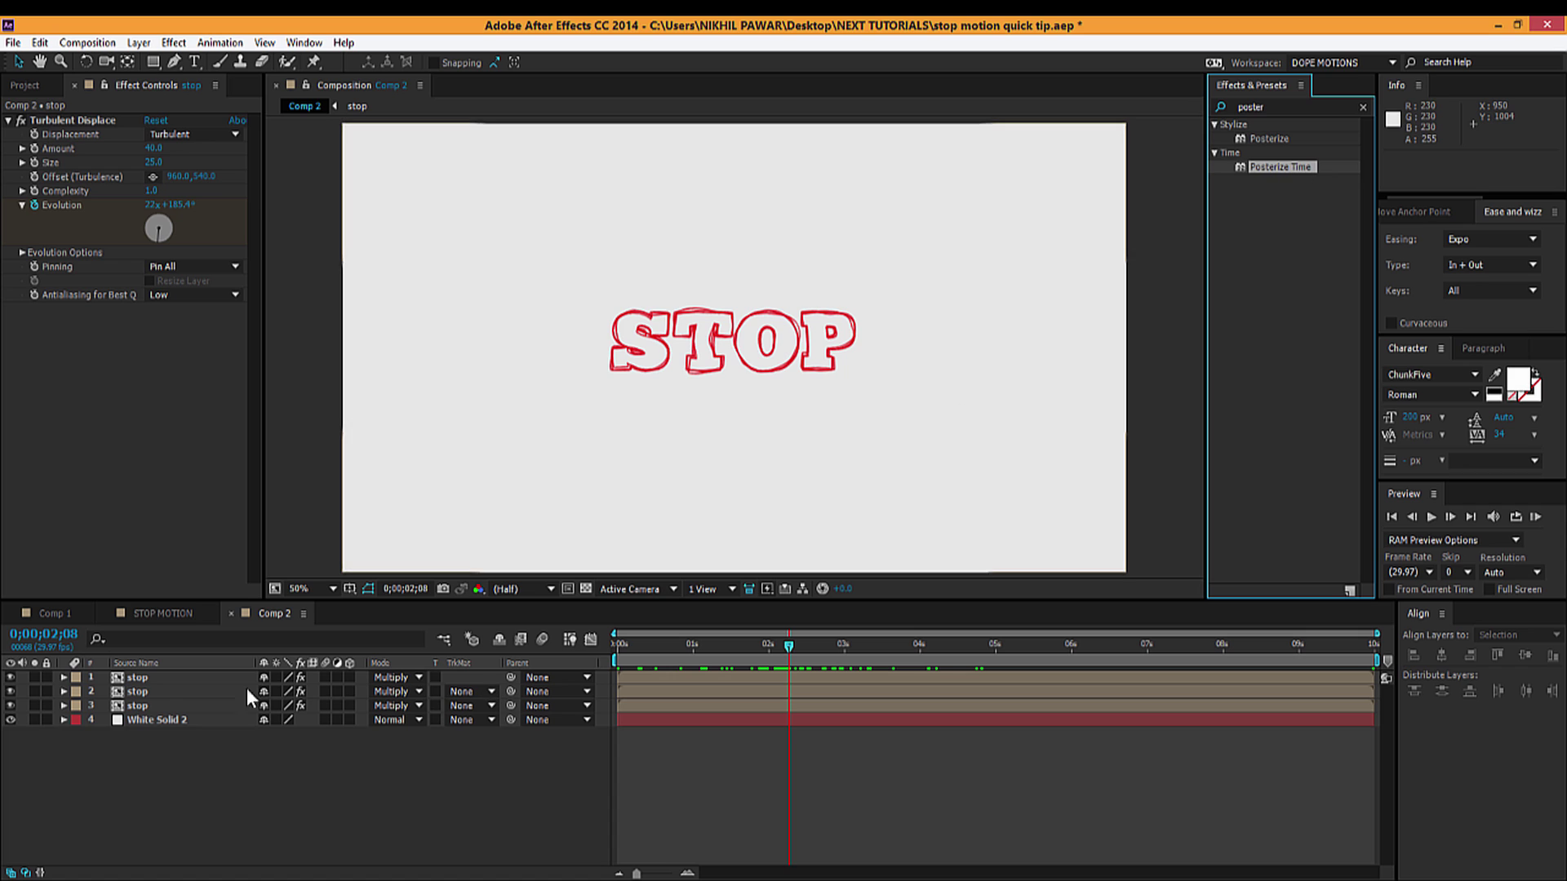
pyautogui.click(150, 679)
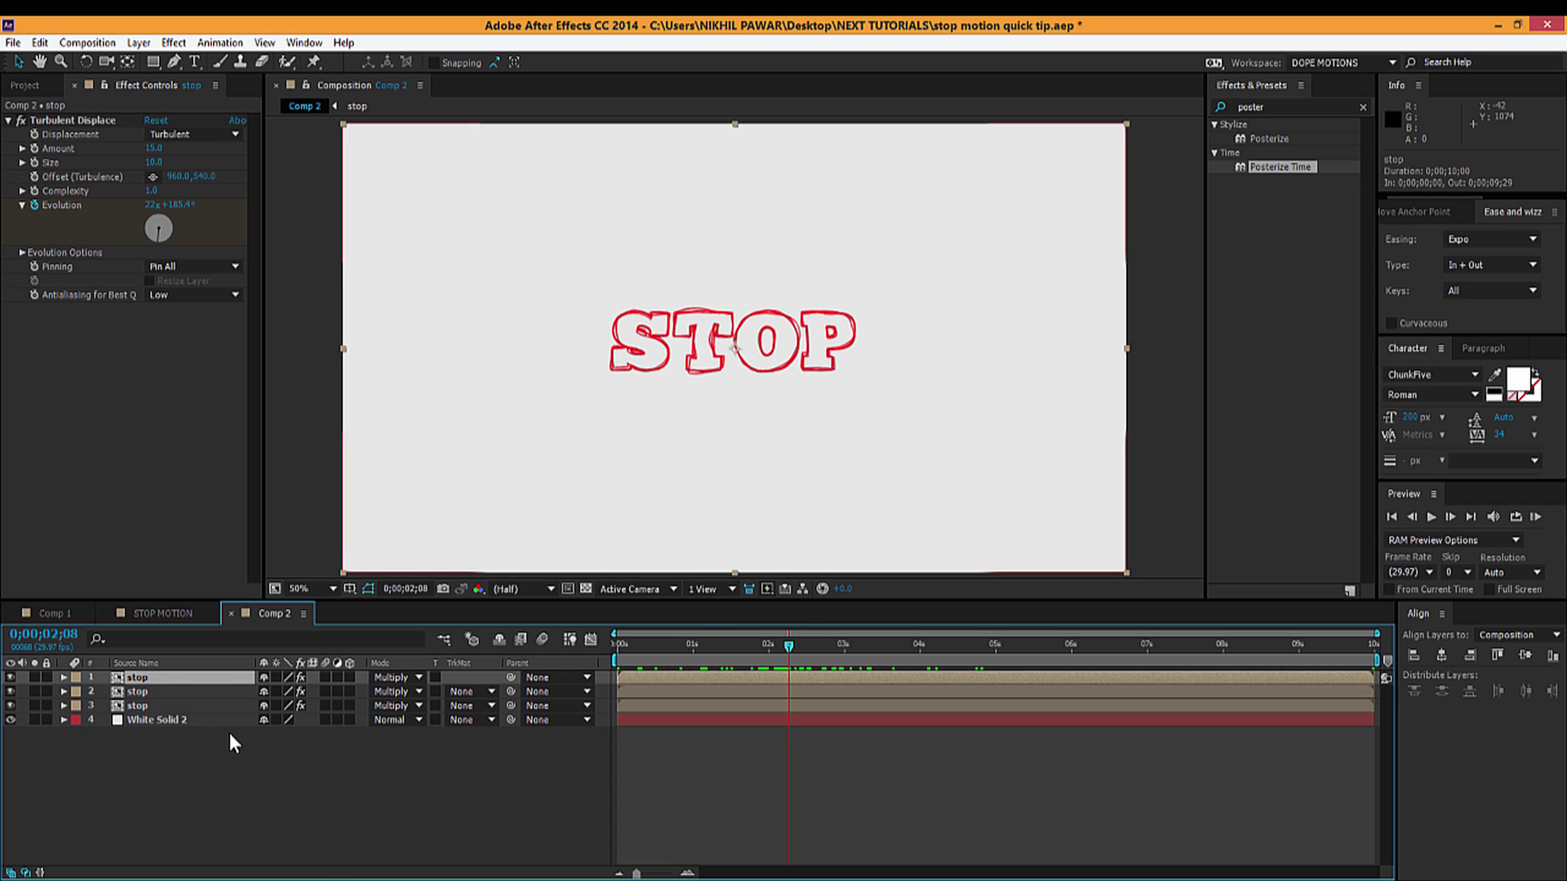
# Add an adjustment layer with Posterize Time at Frame Rate 6 and start a RAM preview
pyautogui.rightClick(211, 778)
pyautogui.moveTo(330, 604)
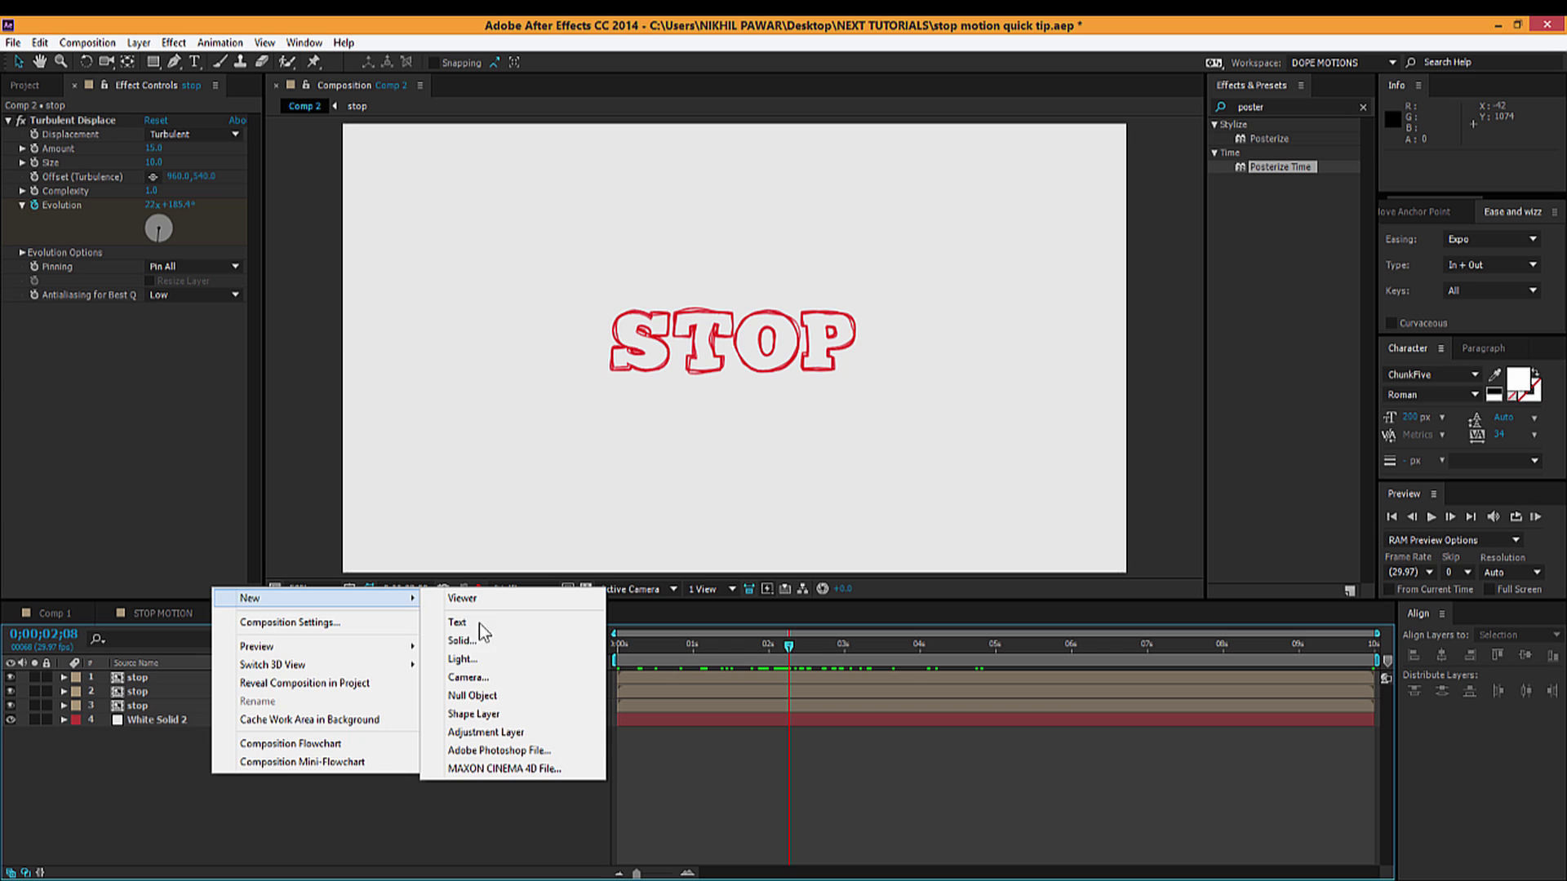
pyautogui.click(493, 732)
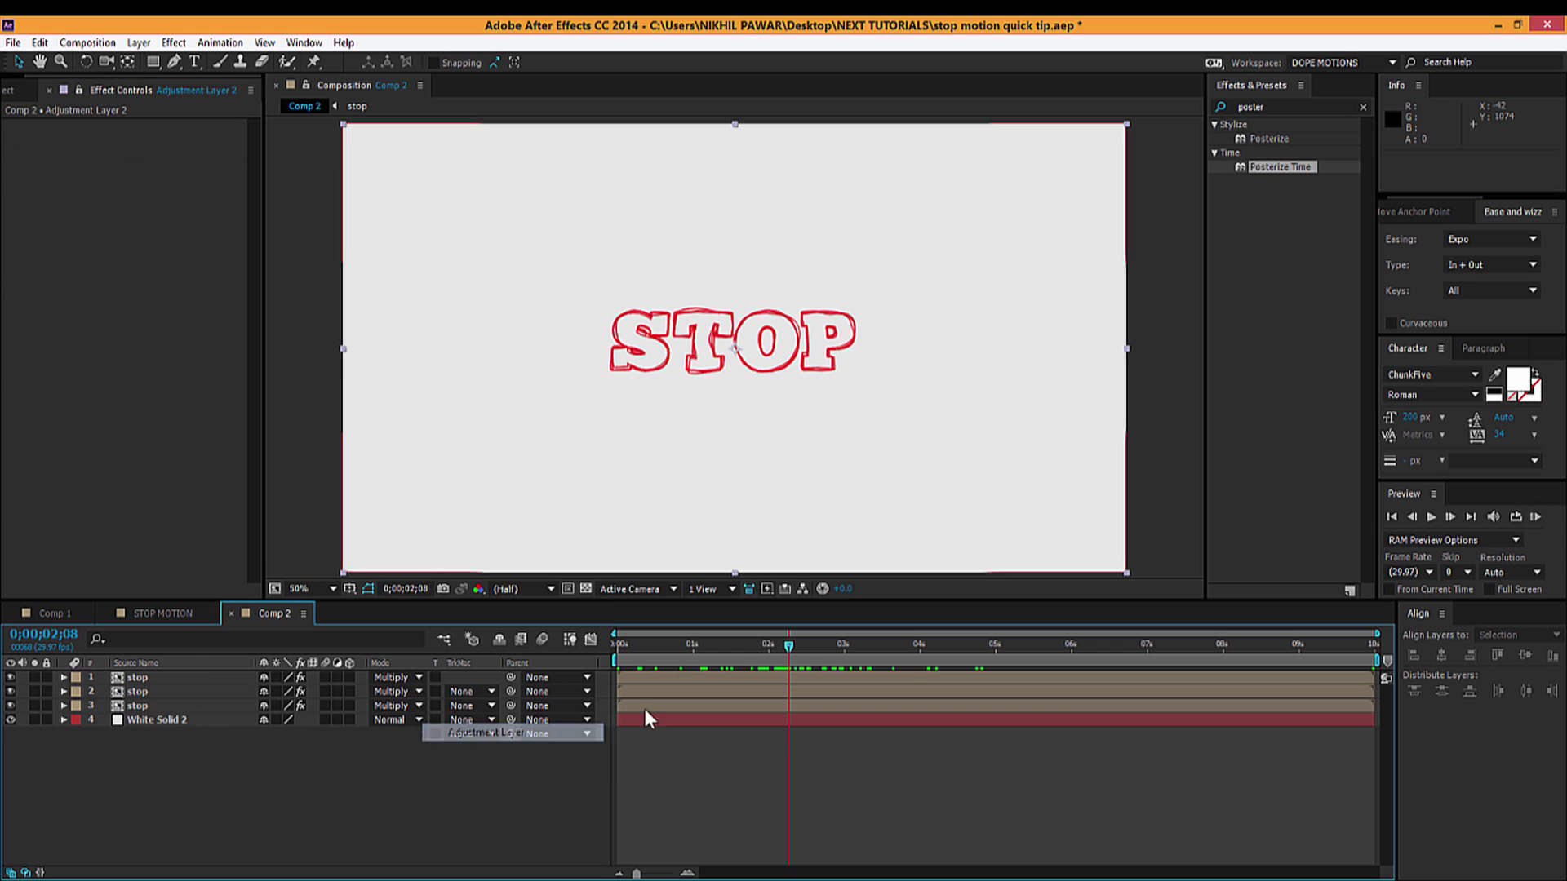
pyautogui.doubleClick(1276, 167)
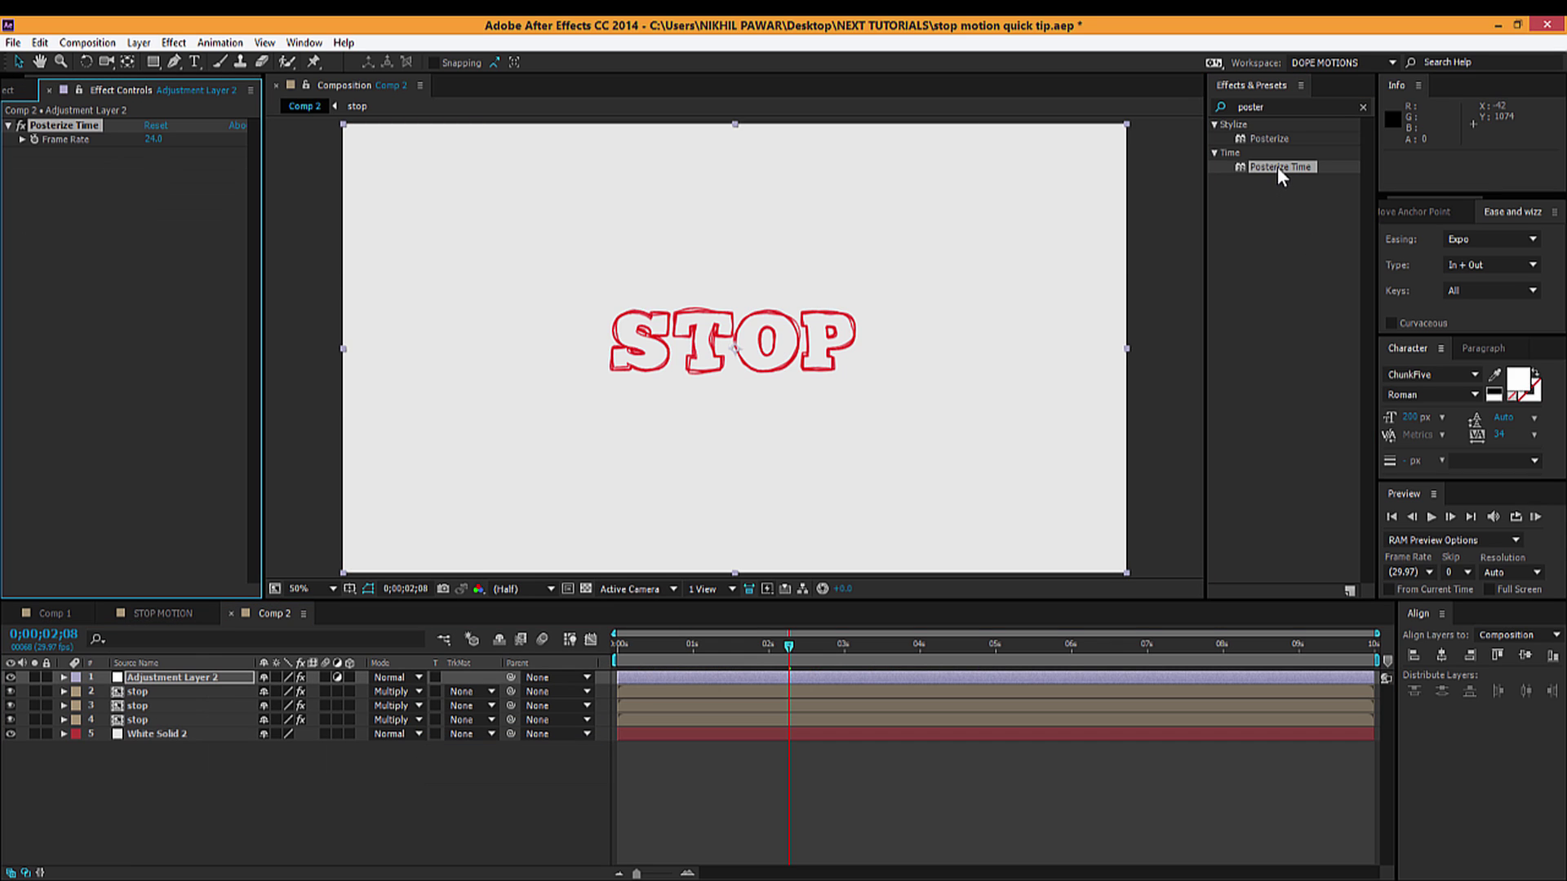
pyautogui.click(152, 138)
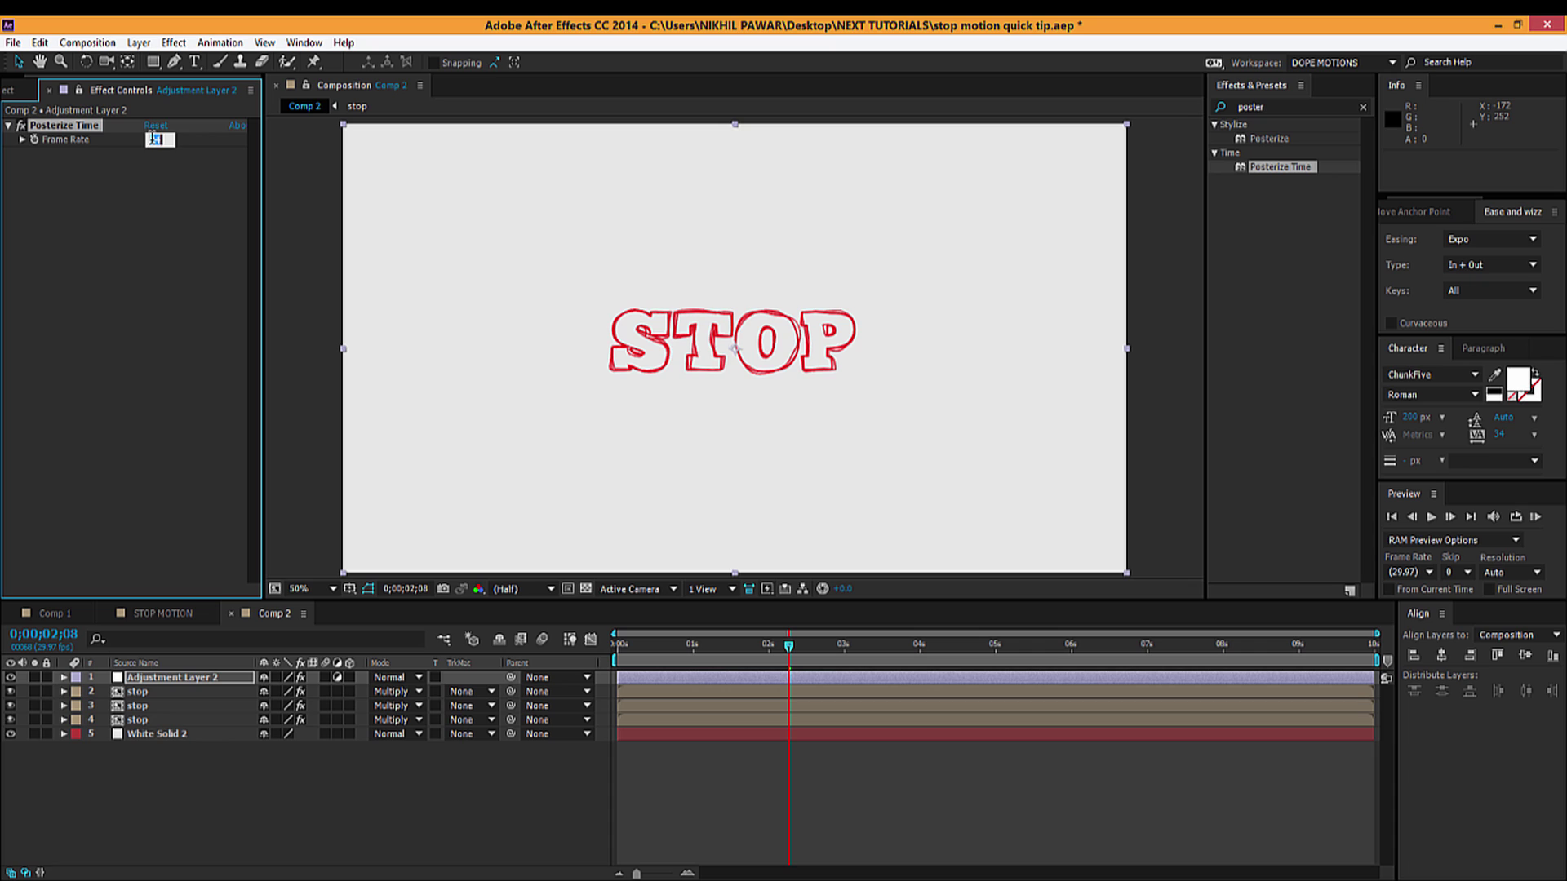
pyautogui.write('6')
pyautogui.press('Return')
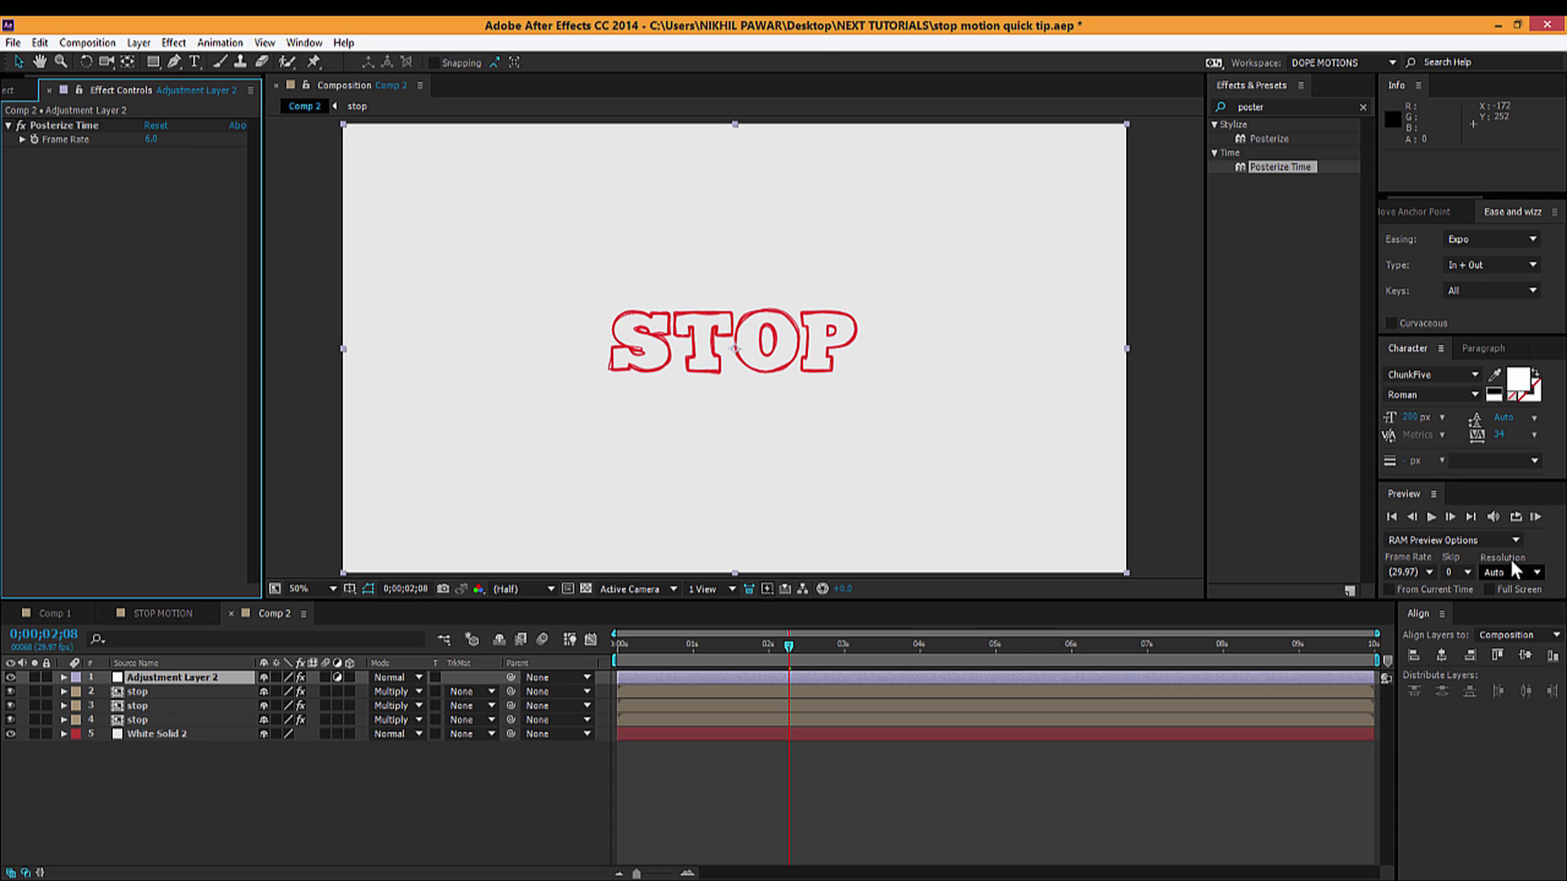
pyautogui.click(1535, 516)
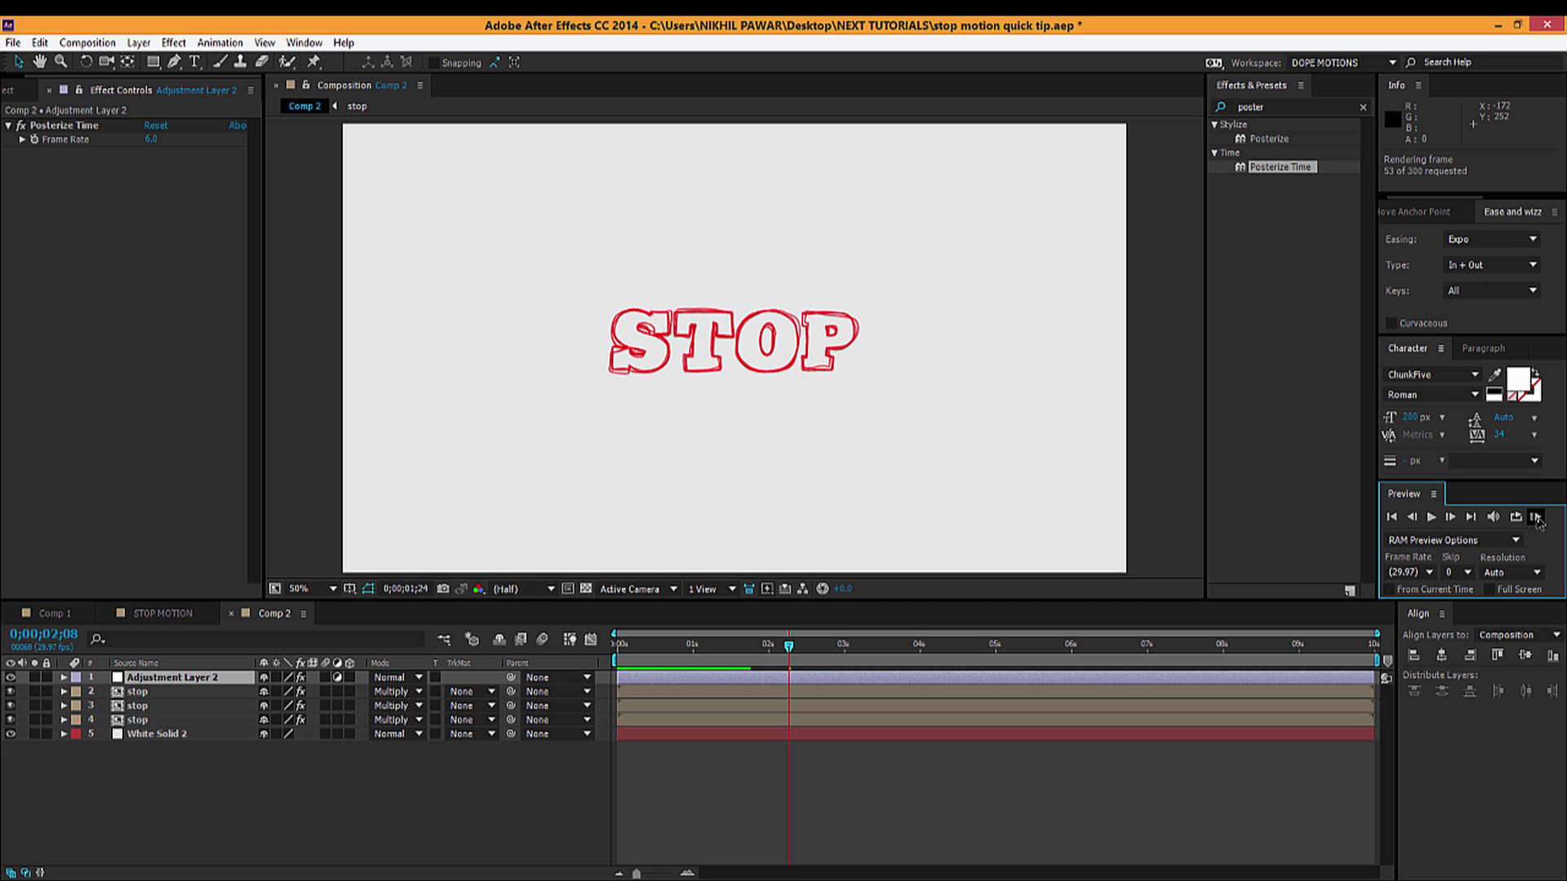
# Play back the cached frames of the 6 fps stop-motion STOP animation
pyautogui.click(1536, 518)
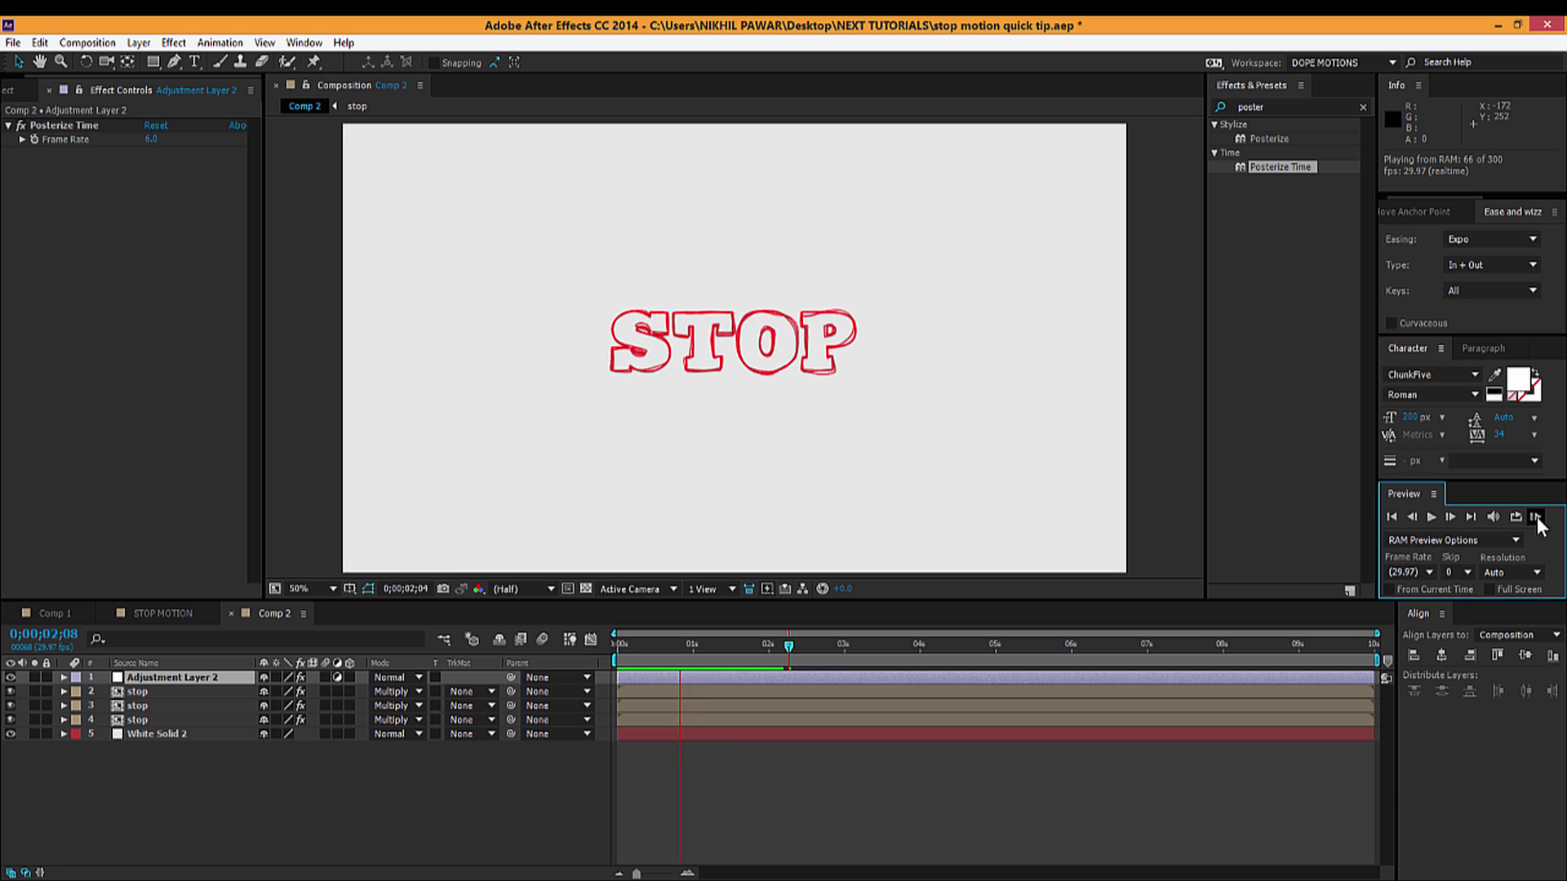